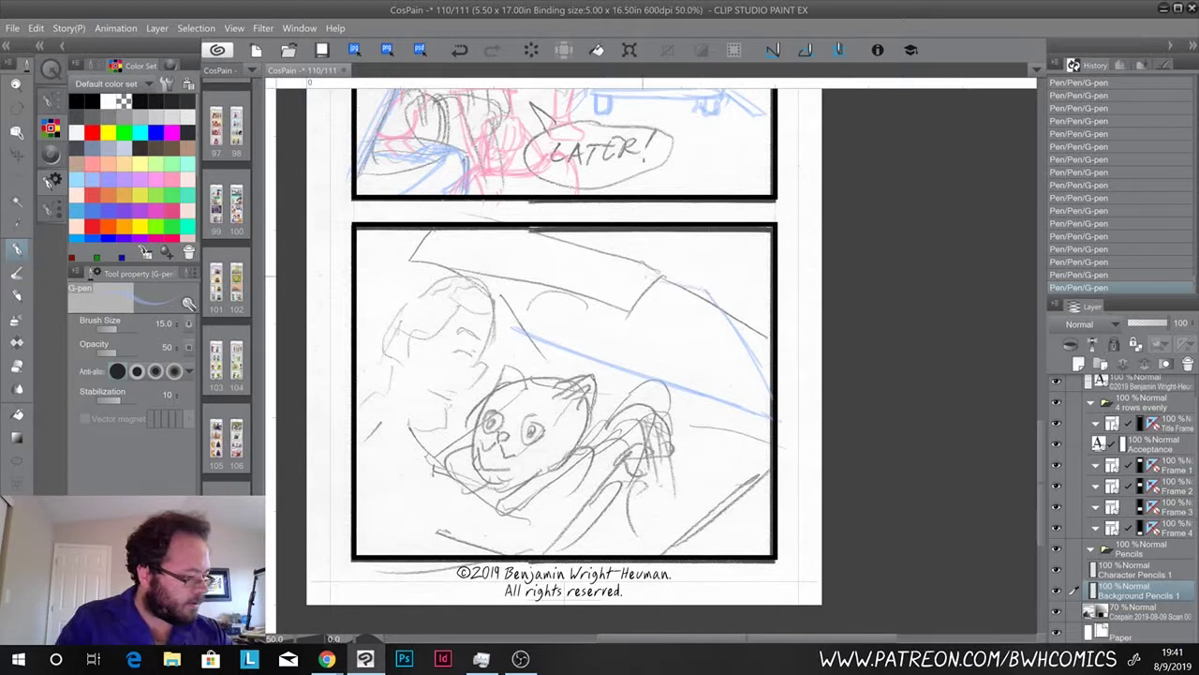
Sketch the lower edges of the open trunk lid over the scan in the last panel, and hide the scan layer
mouse_move(641, 296)
left_mouse_down()
mouse_move(618, 311)
mouse_move(473, 263)
left_mouse_up()
left_click_drag(593, 296, 428, 245)
left_click_drag(495, 267, 423, 242)
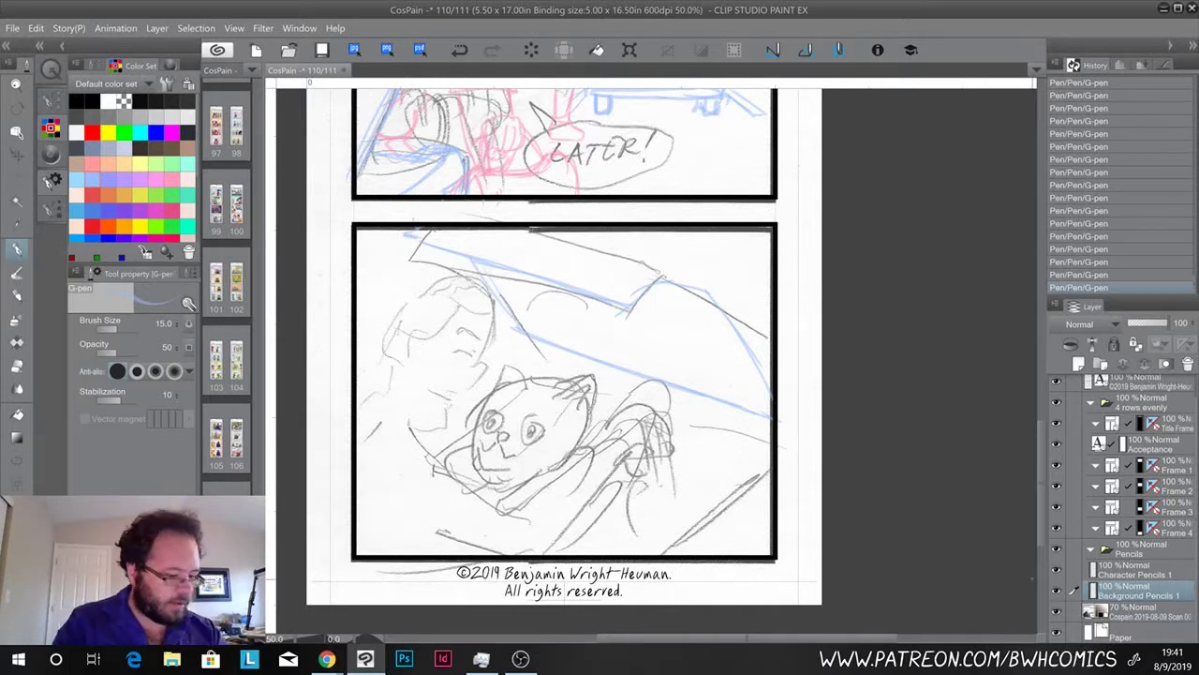
left_click(1056, 612)
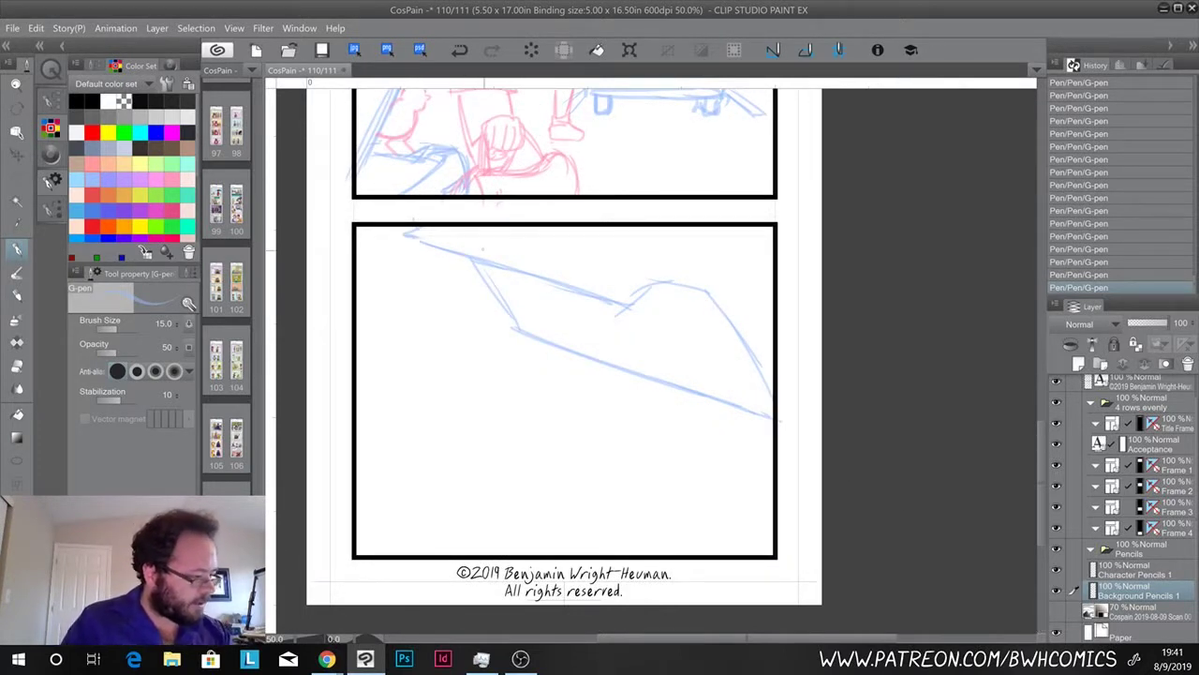
Sketch the lid's outer edge, the trunk's far right edge, and a doubled line for the left edge of the opening
mouse_move(712, 291)
left_mouse_down()
mouse_move(510, 225)
mouse_move(740, 296)
mouse_move(717, 294)
mouse_move(772, 386)
left_mouse_up()
mouse_move(774, 483)
left_mouse_down()
mouse_move(724, 554)
mouse_move(731, 547)
left_mouse_up()
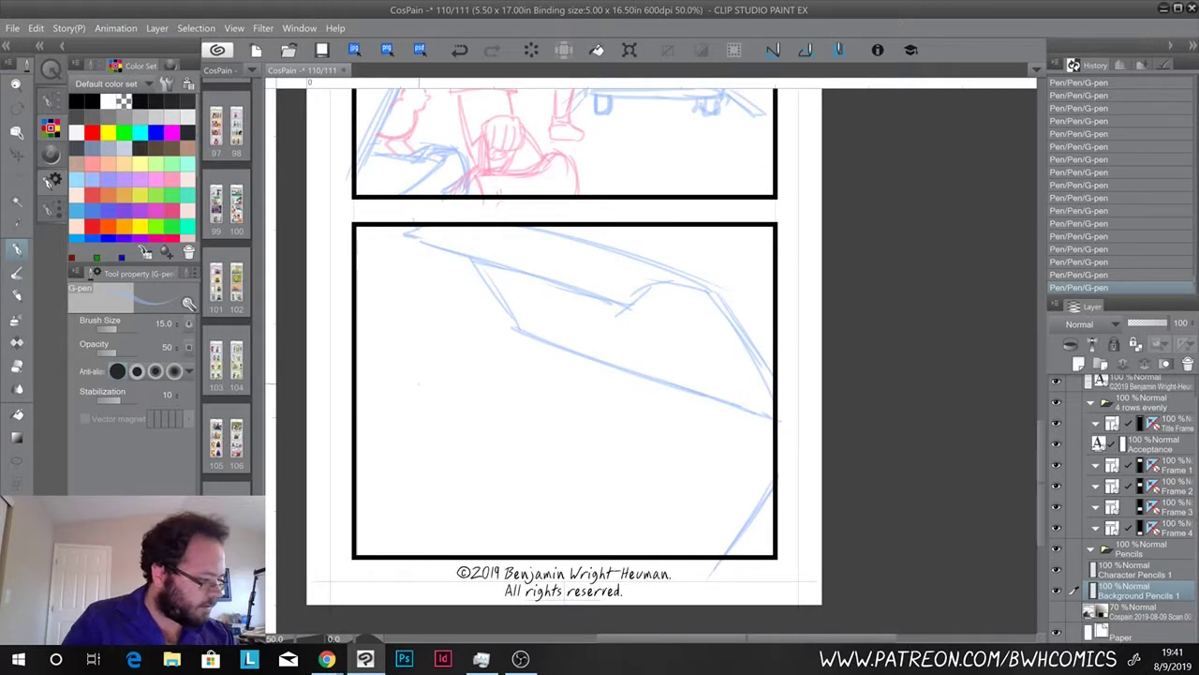
left_click_drag(510, 330, 452, 431)
mouse_move(515, 332)
left_mouse_down()
mouse_move(450, 431)
mouse_move(394, 478)
left_mouse_up()
left_click_drag(495, 356, 401, 470)
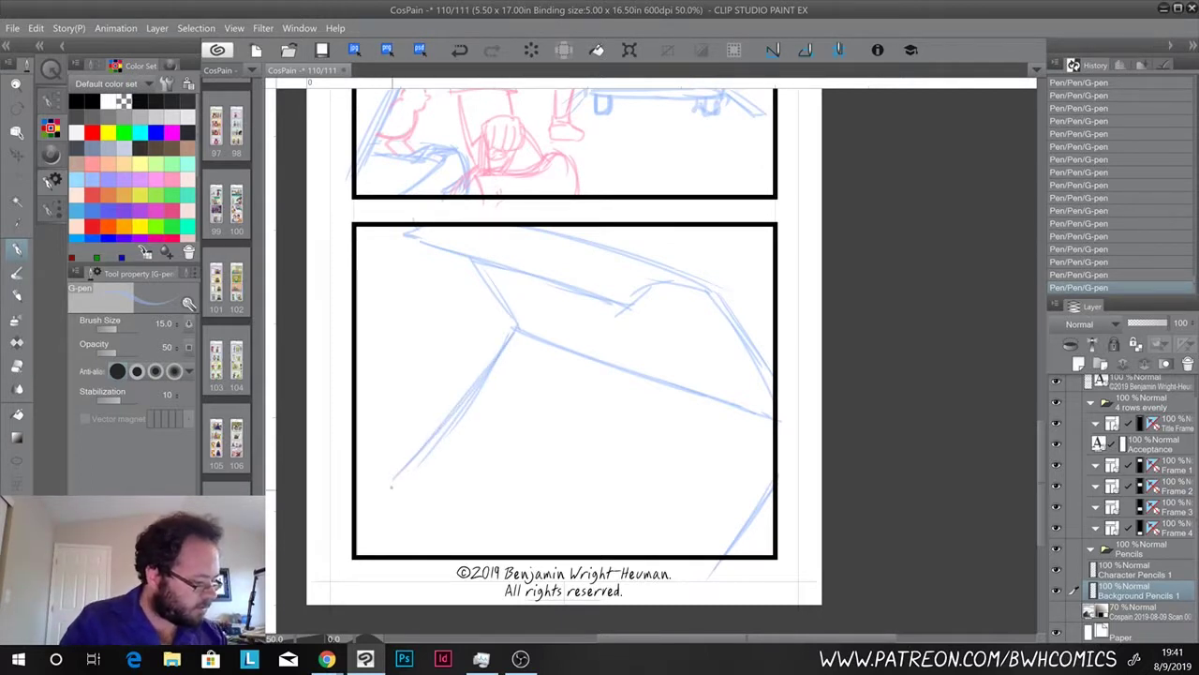
Sketch the trunk's front rim along the panel's lower edge and erase the surplus rim line
mouse_move(391, 488)
left_mouse_down()
mouse_move(404, 528)
mouse_move(412, 494)
mouse_move(600, 547)
left_mouse_up()
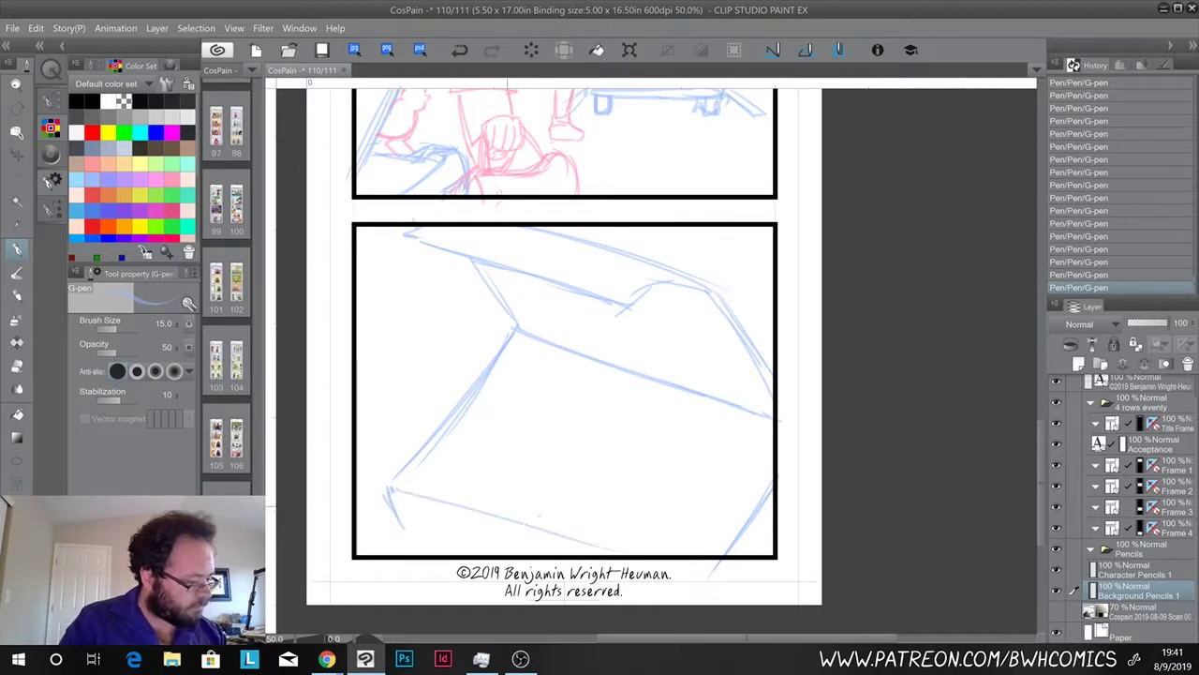
mouse_move(401, 487)
left_mouse_down()
mouse_move(427, 520)
mouse_move(570, 555)
left_mouse_up()
left_click_drag(446, 517, 598, 568)
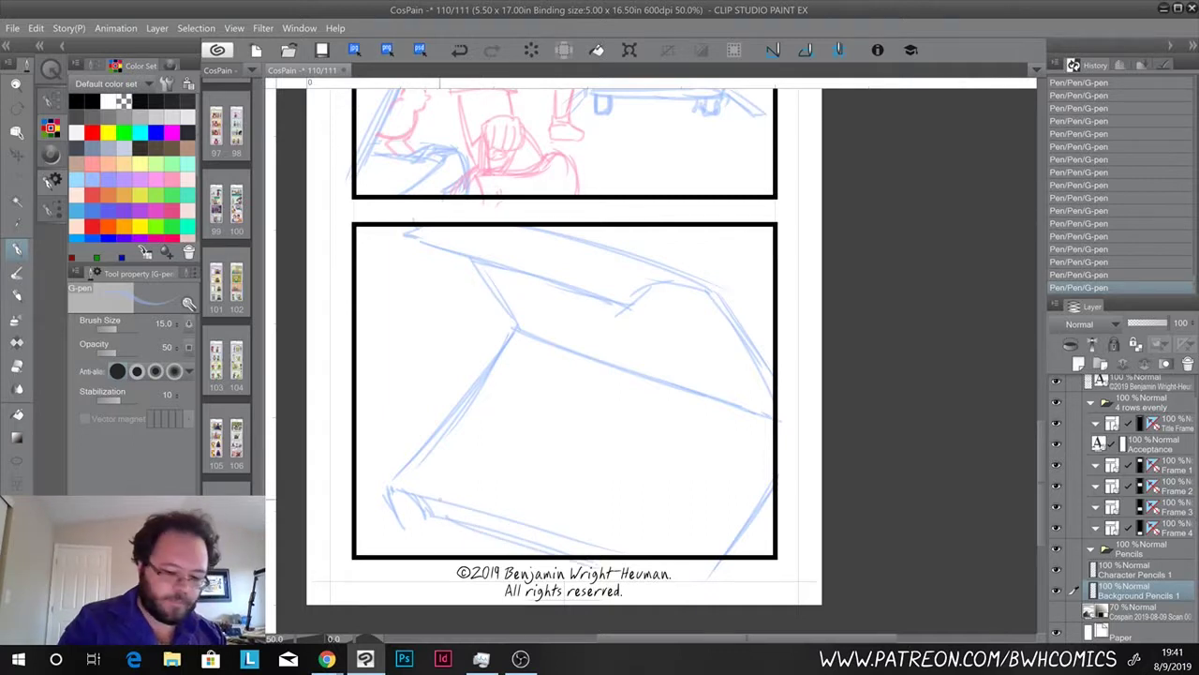
key("e")
mouse_move(441, 500)
left_mouse_down()
mouse_move(617, 549)
mouse_move(601, 540)
left_mouse_up()
Draw the trunk's inner left wall, the back corner and the rear edge of its floor
key("p")
left_click_drag(435, 513, 510, 428)
left_click_drag(459, 491, 528, 416)
mouse_move(526, 338)
left_mouse_down()
mouse_move(533, 386)
mouse_move(507, 432)
left_mouse_up()
left_click_drag(539, 387, 448, 498)
left_click_drag(540, 394, 770, 482)
Add a small U-shaped latch on the trunk's back wall and detail the front left corner
left_click_drag(624, 371, 626, 403)
mouse_move(626, 403)
left_mouse_down()
mouse_move(666, 386)
mouse_move(662, 416)
mouse_move(632, 383)
mouse_move(669, 416)
left_mouse_up()
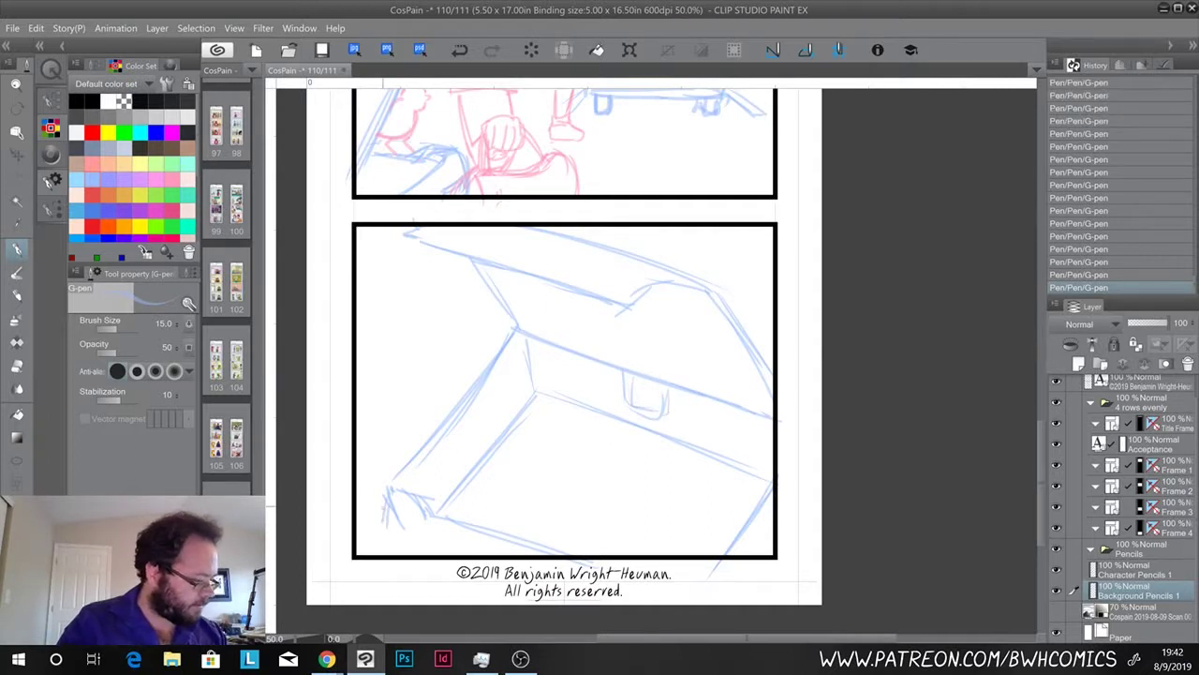
mouse_move(382, 497)
left_mouse_down()
mouse_move(395, 554)
mouse_move(414, 537)
mouse_move(430, 554)
mouse_move(530, 552)
left_mouse_up()
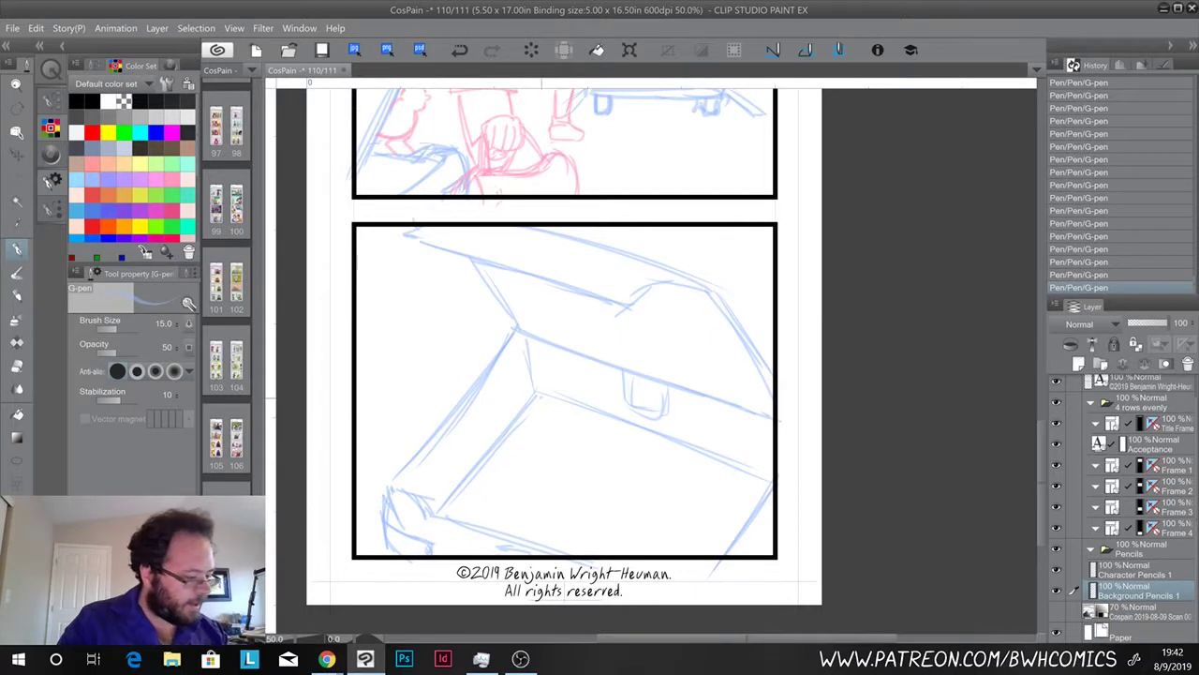
Sketch a round cartoon animal head in the trunk's right corner, with a smiling muzzle and two oval eyes
left_click_drag(440, 192, 430, 121)
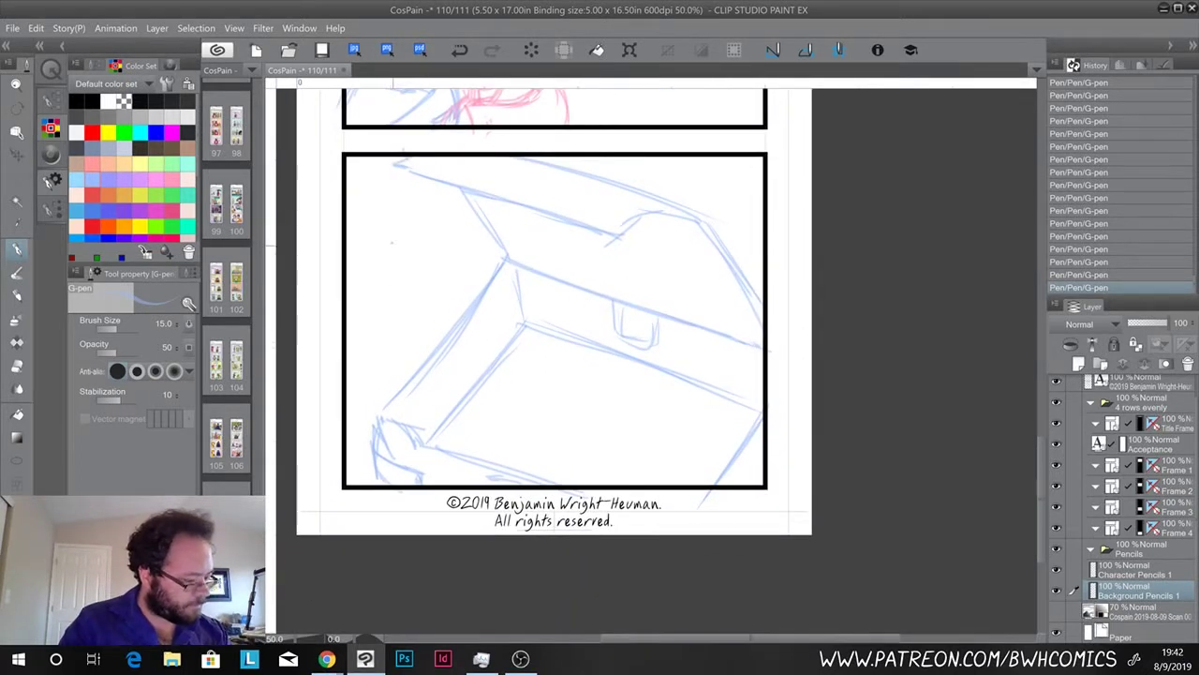
mouse_move(676, 354)
left_mouse_down()
mouse_move(737, 398)
mouse_move(726, 418)
mouse_move(653, 398)
mouse_move(666, 428)
mouse_move(710, 418)
mouse_move(714, 429)
mouse_move(661, 420)
mouse_move(674, 433)
mouse_move(681, 401)
left_mouse_up()
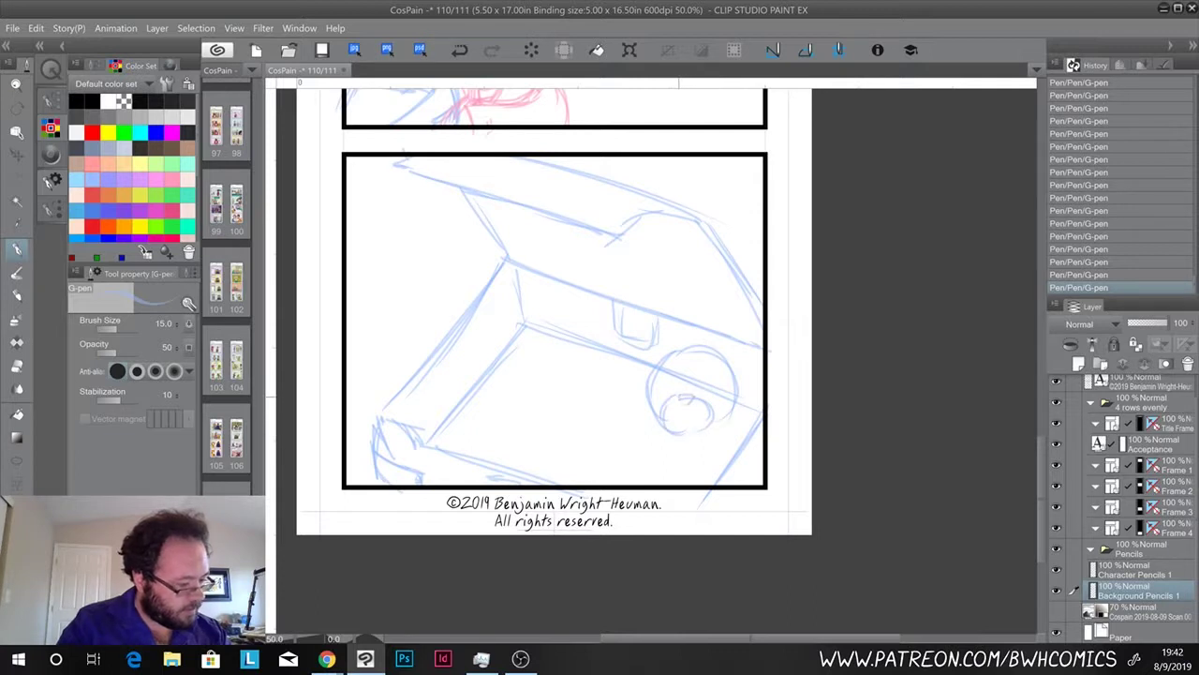
left_click_drag(680, 405, 701, 427)
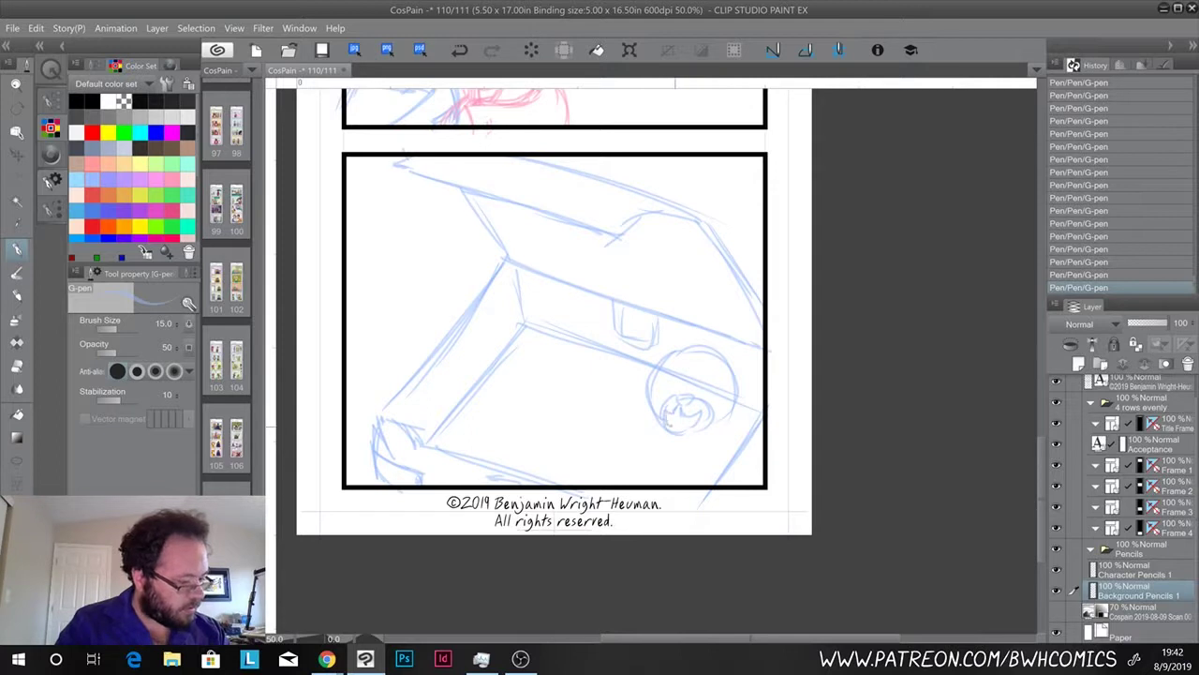
left_click_drag(704, 375, 709, 403)
mouse_move(703, 369)
left_mouse_down()
mouse_move(689, 401)
mouse_move(714, 373)
mouse_move(710, 400)
mouse_move(669, 388)
left_mouse_up()
left_click_drag(669, 373, 663, 400)
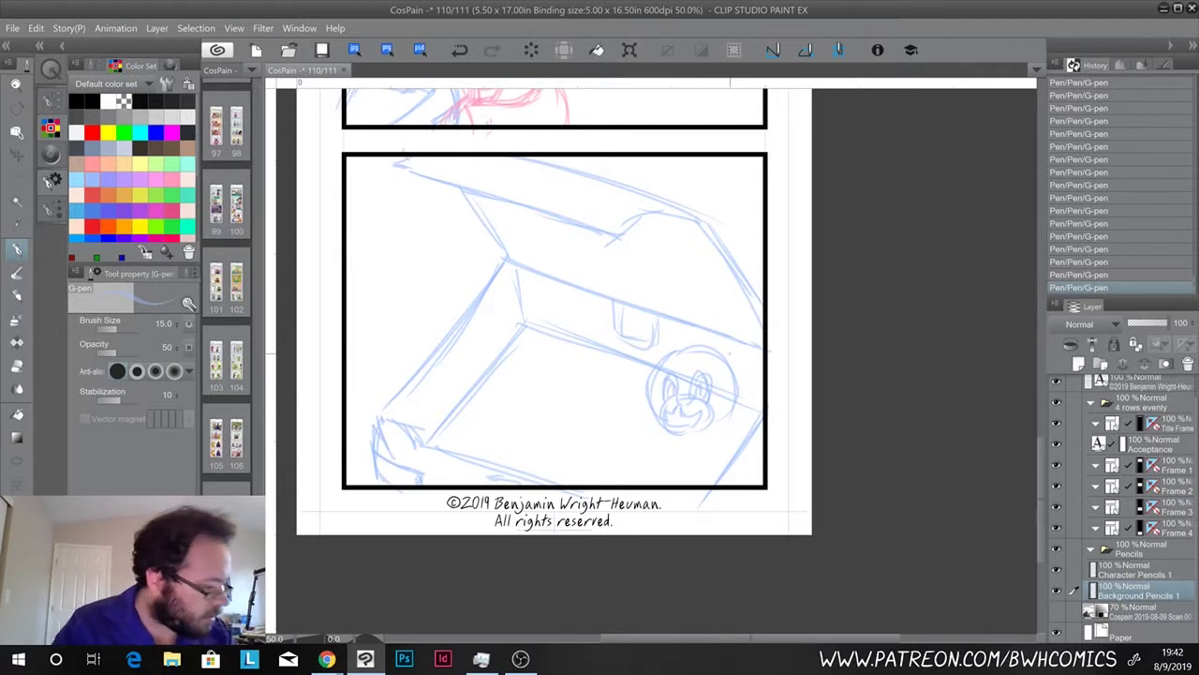
Add both ears to the animal's head and sketch its shoulder line below the muzzle
mouse_move(718, 354)
left_mouse_down()
mouse_move(753, 387)
mouse_move(740, 379)
mouse_move(737, 394)
left_mouse_up()
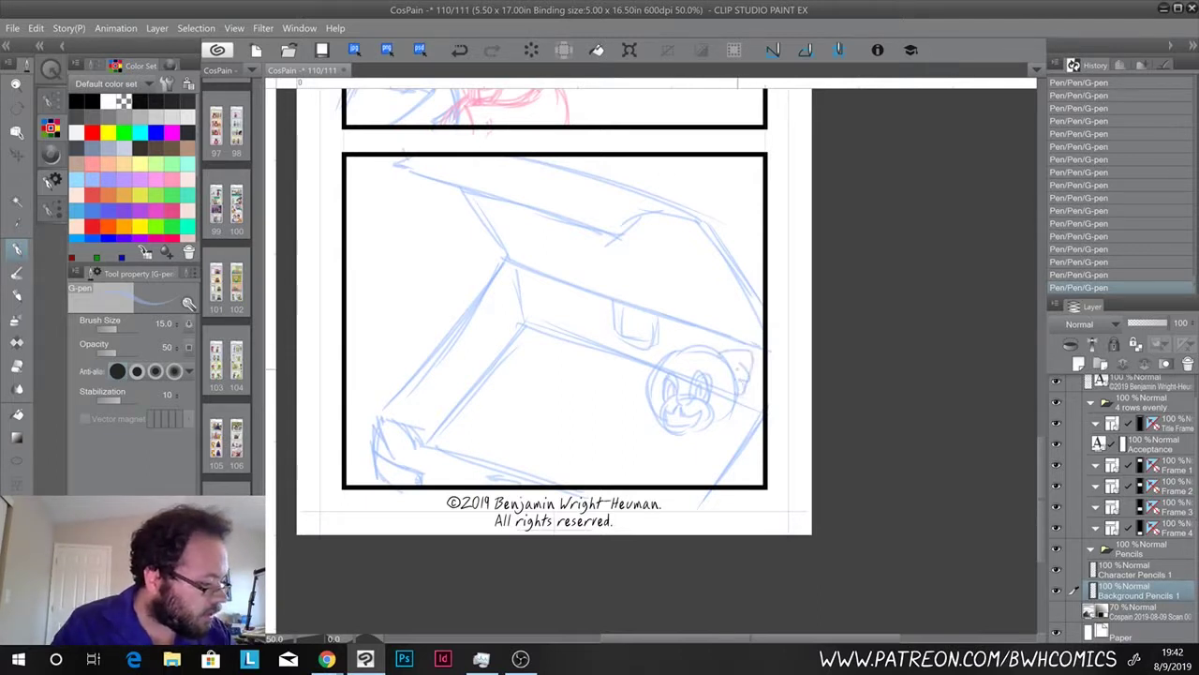
mouse_move(677, 335)
left_mouse_down()
mouse_move(637, 364)
mouse_move(645, 379)
left_mouse_up()
left_click_drag(731, 410, 697, 431)
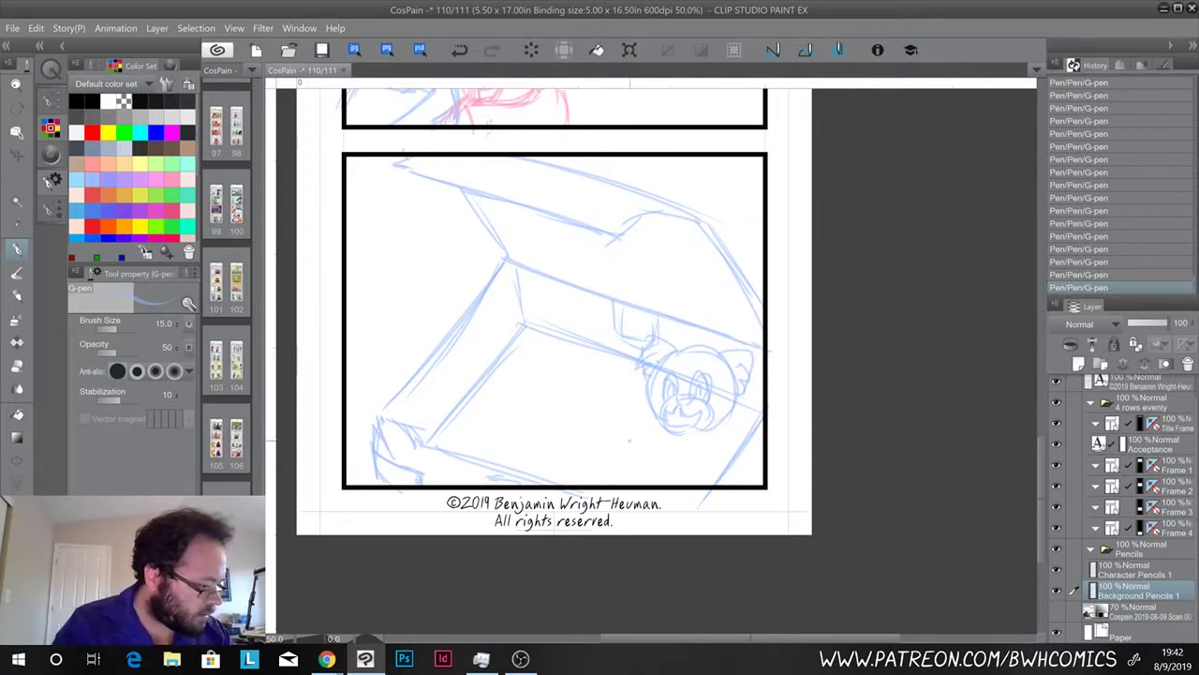
mouse_move(619, 434)
left_mouse_down()
mouse_move(658, 414)
mouse_move(729, 461)
left_mouse_up()
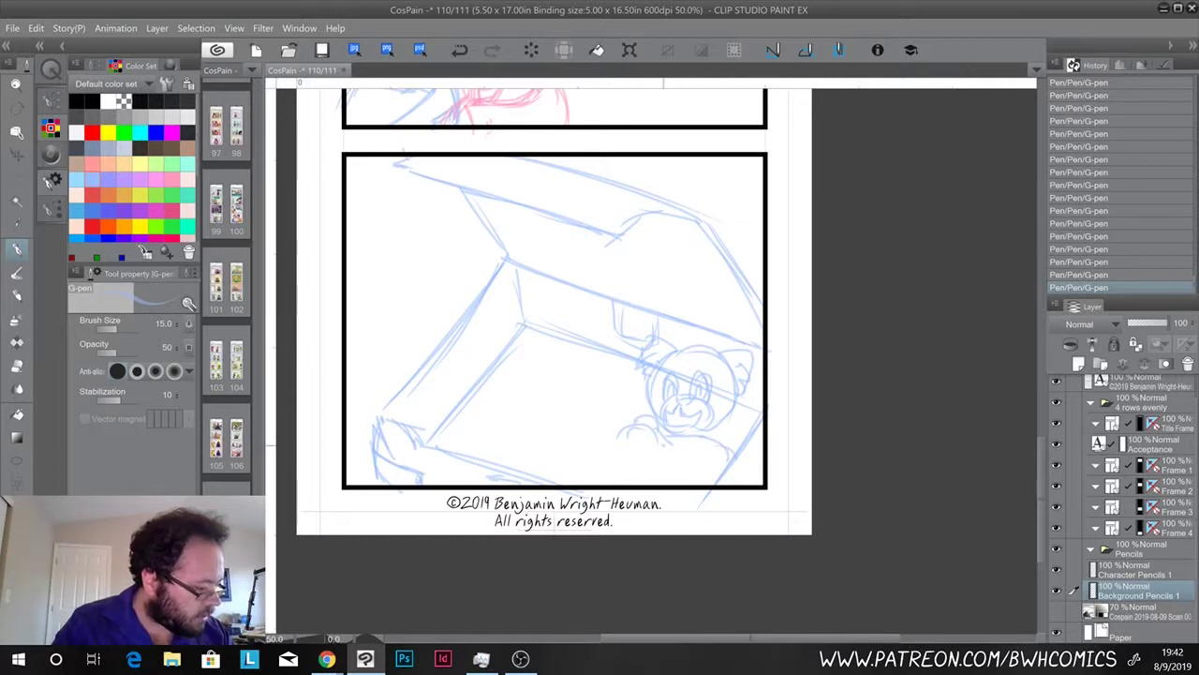
left_click(694, 438)
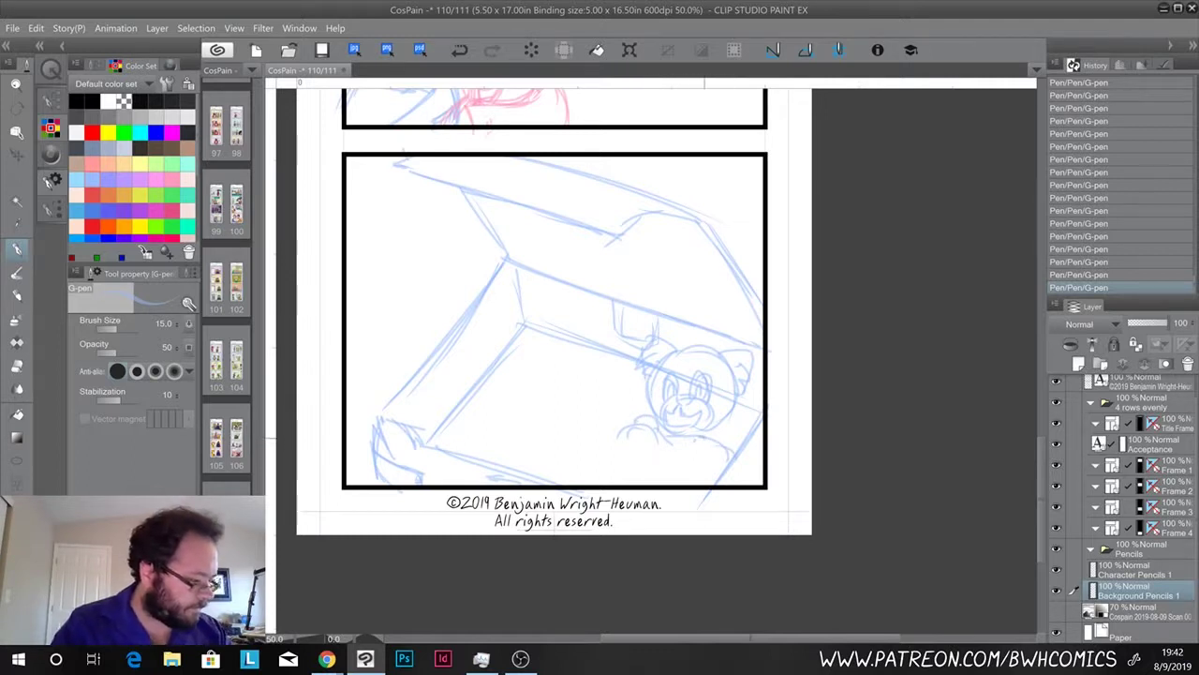
Sketch the animal's torso sides and both raised arms with rounded paws
left_click_drag(703, 445, 661, 482)
left_click_drag(655, 424, 618, 478)
left_click_drag(615, 430, 594, 456)
mouse_move(625, 421)
left_mouse_down()
mouse_move(604, 442)
mouse_move(618, 411)
mouse_move(627, 429)
mouse_move(615, 450)
left_mouse_up()
mouse_move(614, 438)
left_mouse_down()
mouse_move(600, 447)
mouse_move(634, 418)
mouse_move(604, 462)
mouse_move(585, 461)
left_mouse_up()
left_click_drag(729, 427, 708, 444)
mouse_move(737, 431)
left_mouse_down()
mouse_move(702, 482)
mouse_move(670, 483)
left_mouse_up()
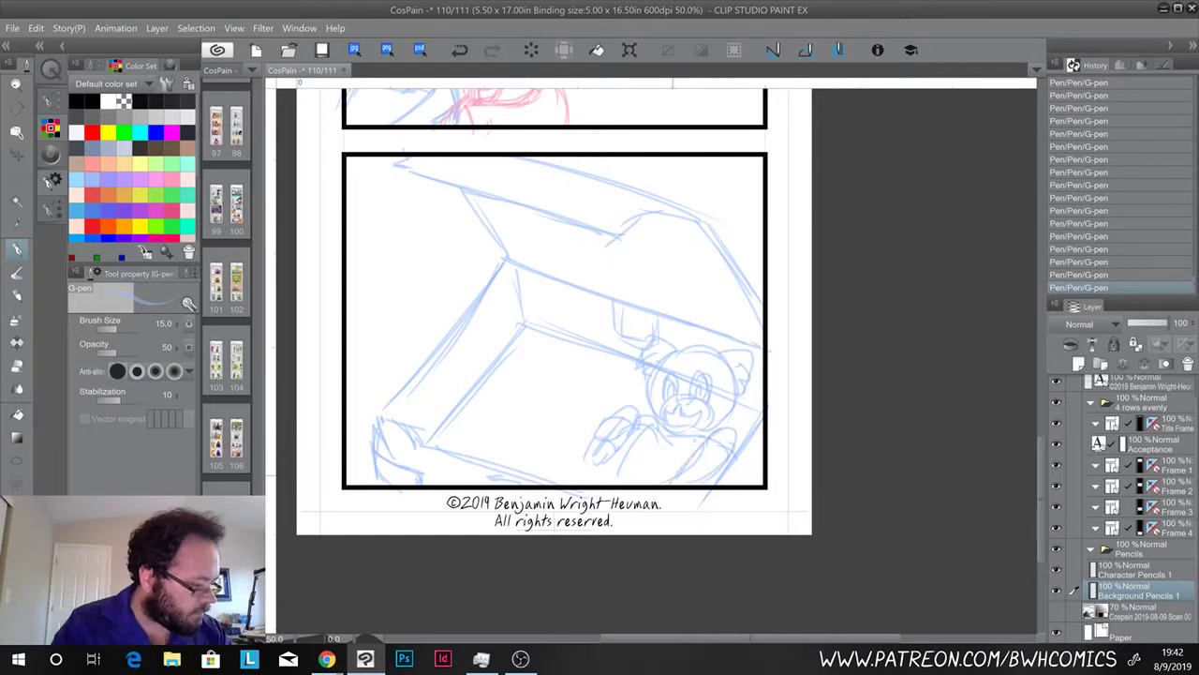
Extend the animal's lower body and arm contours, and add cheek lines on both sides of its muzzle
left_click_drag(615, 448, 590, 486)
left_click_drag(592, 489, 619, 495)
left_click_drag(711, 462, 683, 481)
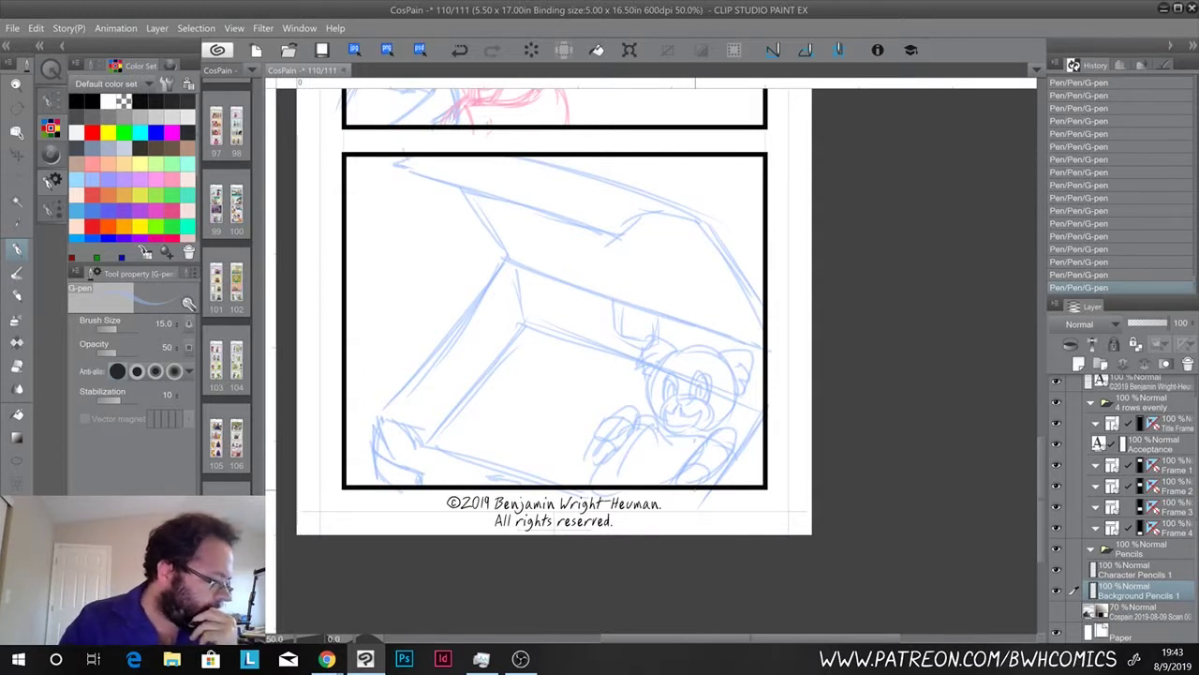
left_click_drag(708, 404, 709, 432)
mouse_move(665, 399)
left_mouse_down()
mouse_move(644, 404)
mouse_move(666, 421)
left_mouse_up()
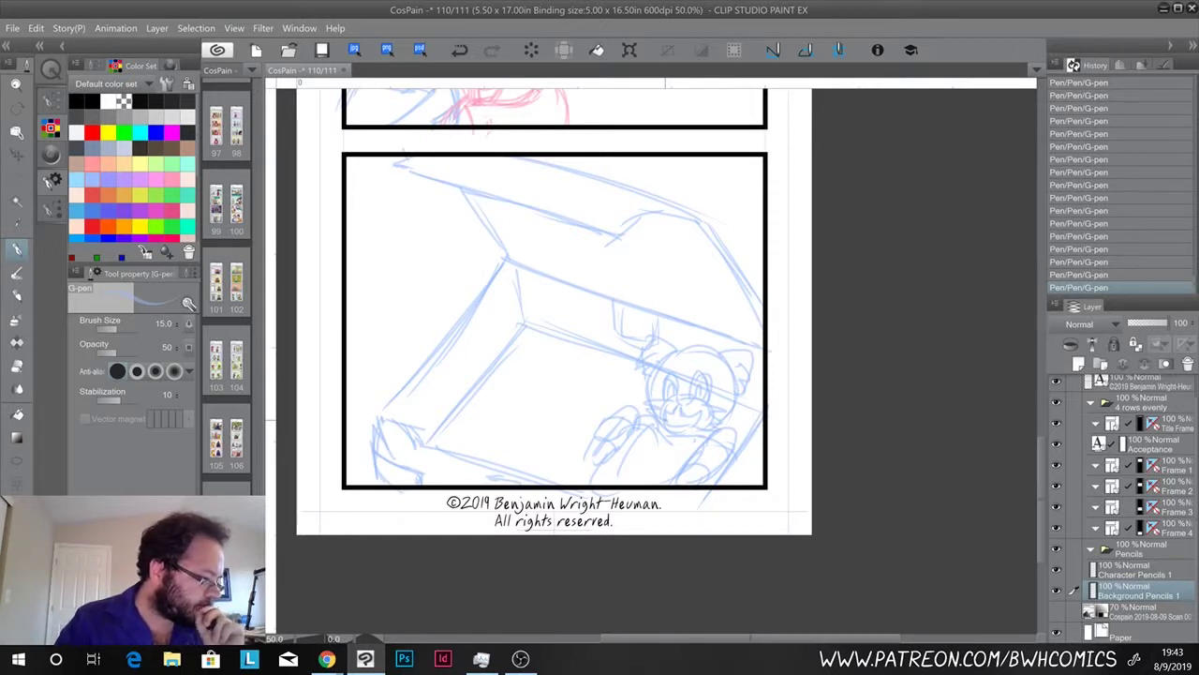
Outline the animal with a Polyline selection, move it into the trunk's back left corner, and deselect
key("u")
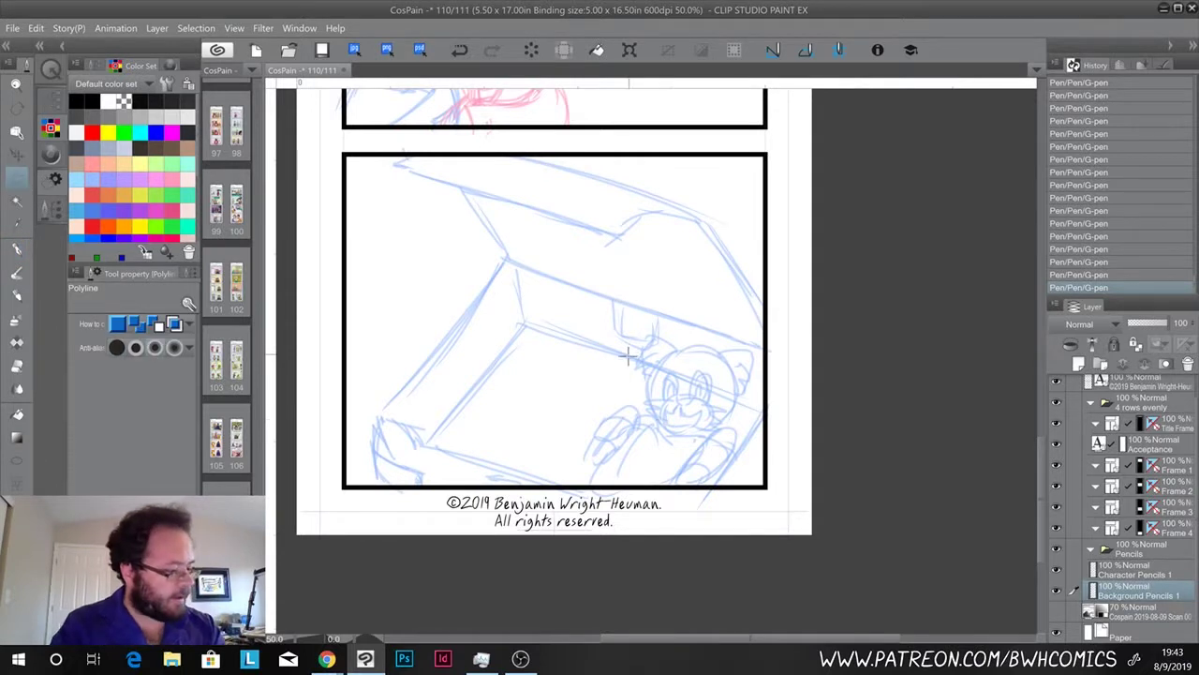
left_click(646, 331)
left_click(690, 342)
left_click(755, 347)
left_click(761, 364)
left_click(739, 423)
left_click(735, 451)
left_click(710, 492)
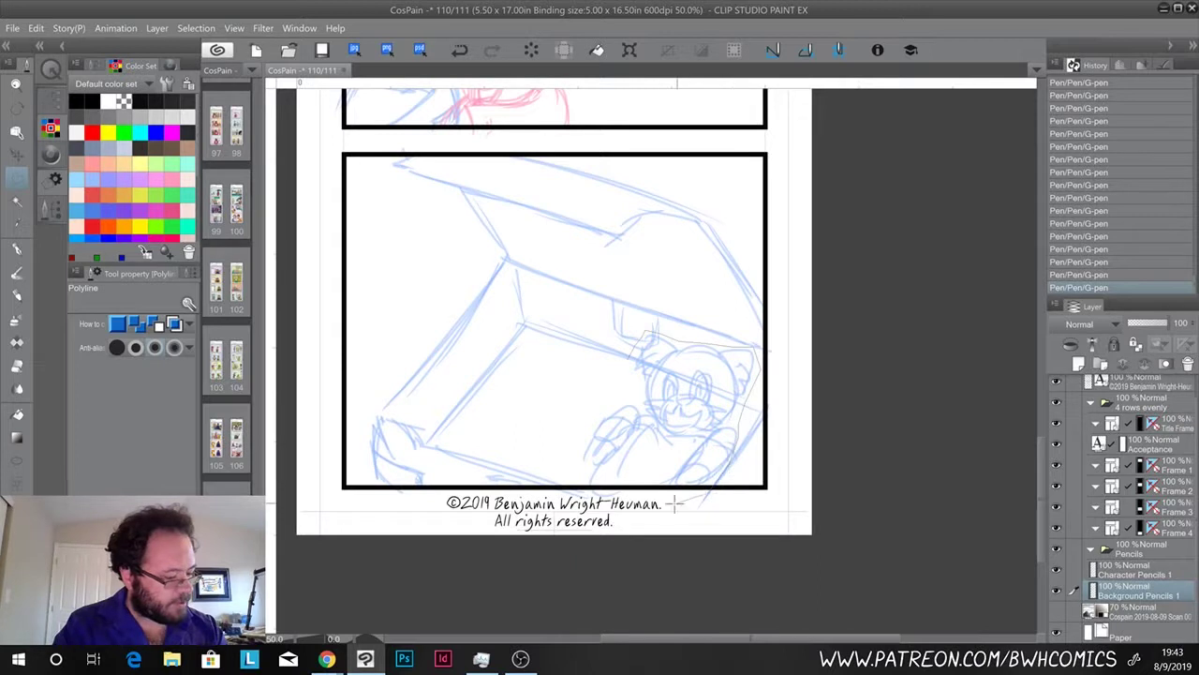
left_click(596, 508)
left_click(552, 467)
left_click(570, 392)
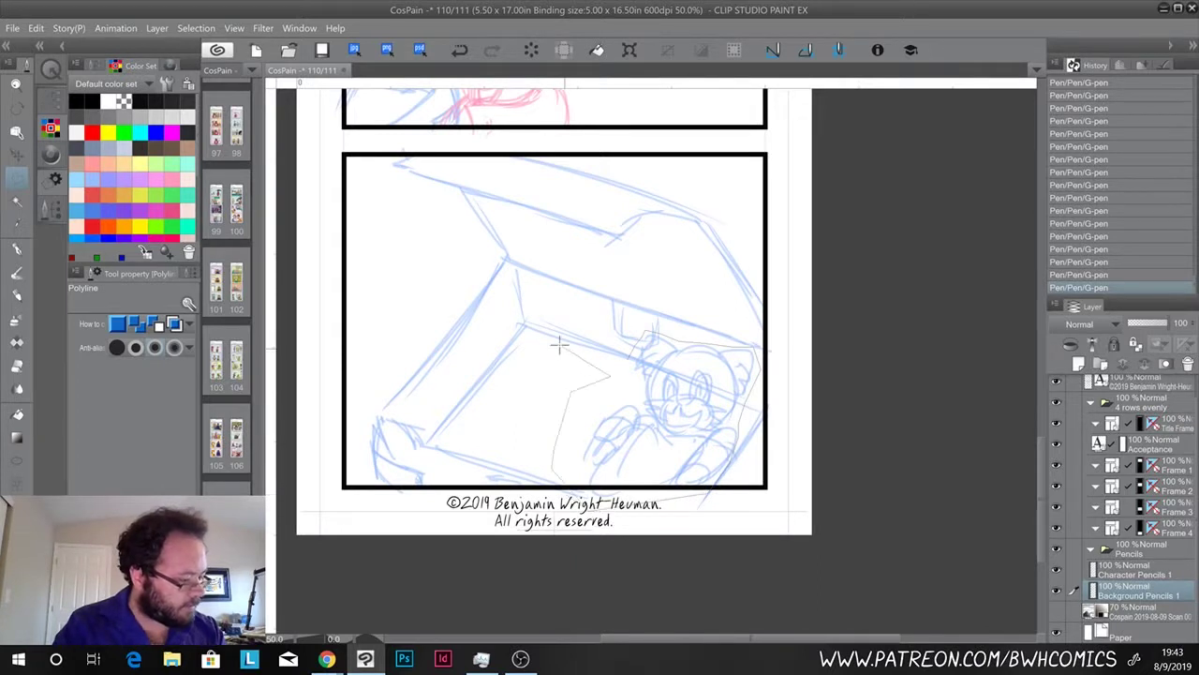
left_click(612, 376)
double_click(628, 363)
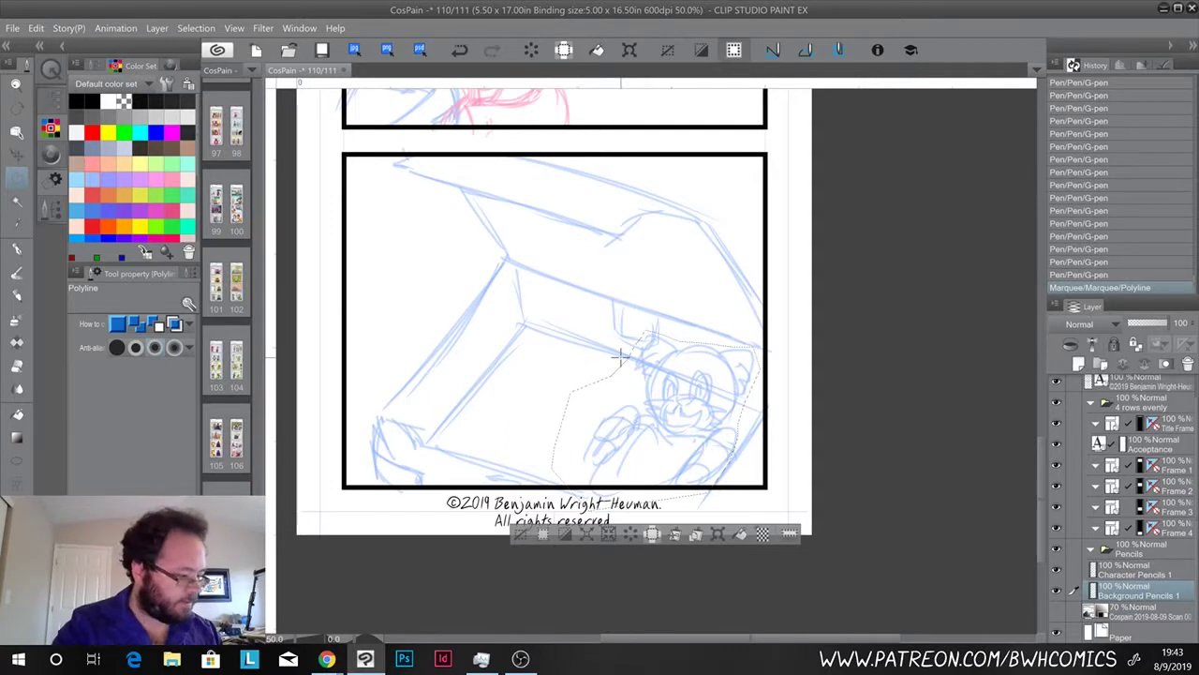
left_click(16, 153)
mouse_move(662, 433)
left_mouse_down()
mouse_move(535, 383)
mouse_move(544, 396)
mouse_move(539, 373)
mouse_move(514, 366)
mouse_move(519, 353)
mouse_move(516, 366)
left_mouse_up()
key("p")
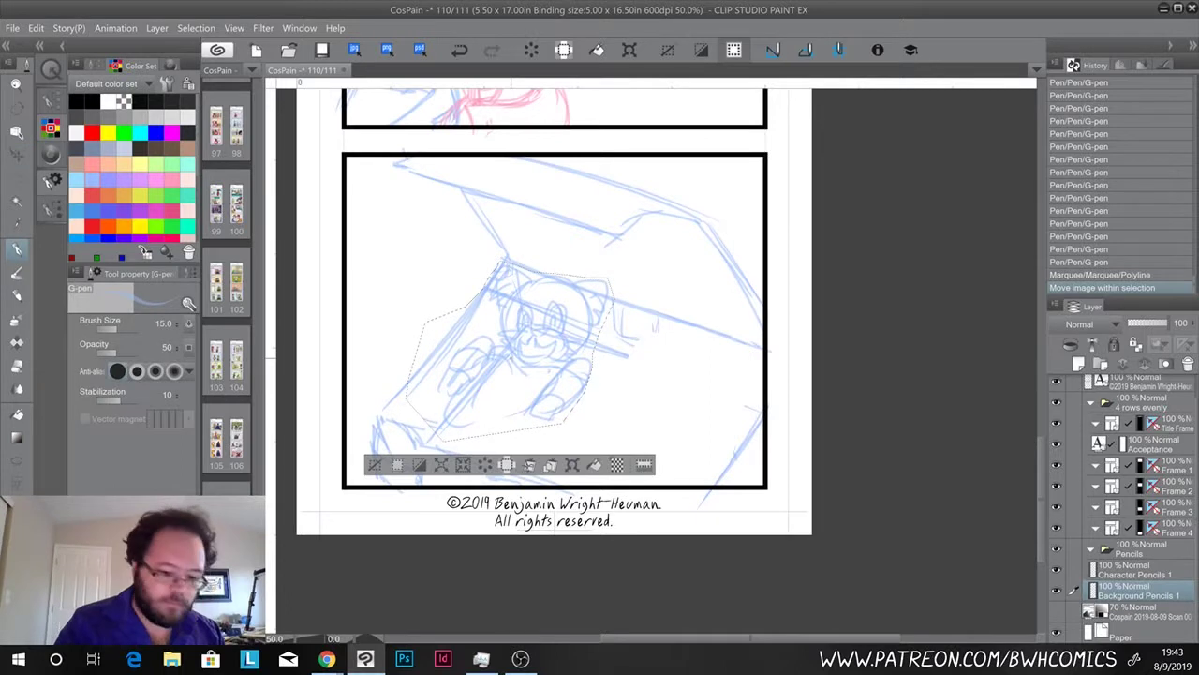
key("ctrl+d")
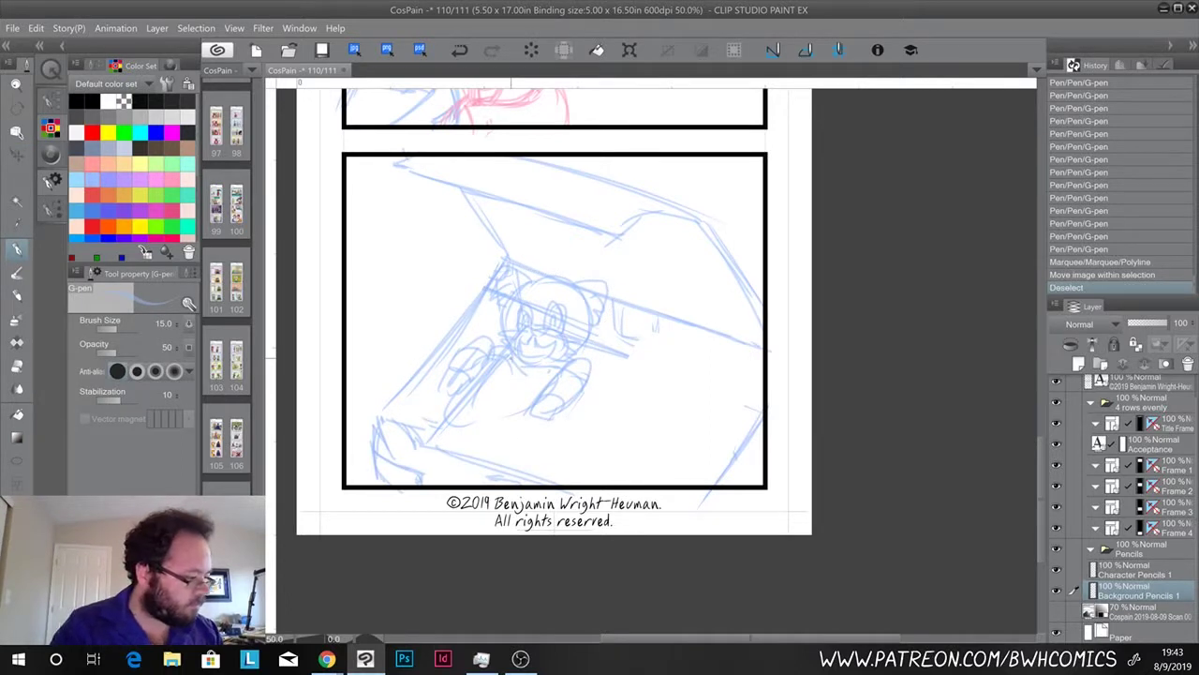
Erase the tip of the animal's right ear, and redraw the latch and the trunk floor's rear edge
key("e")
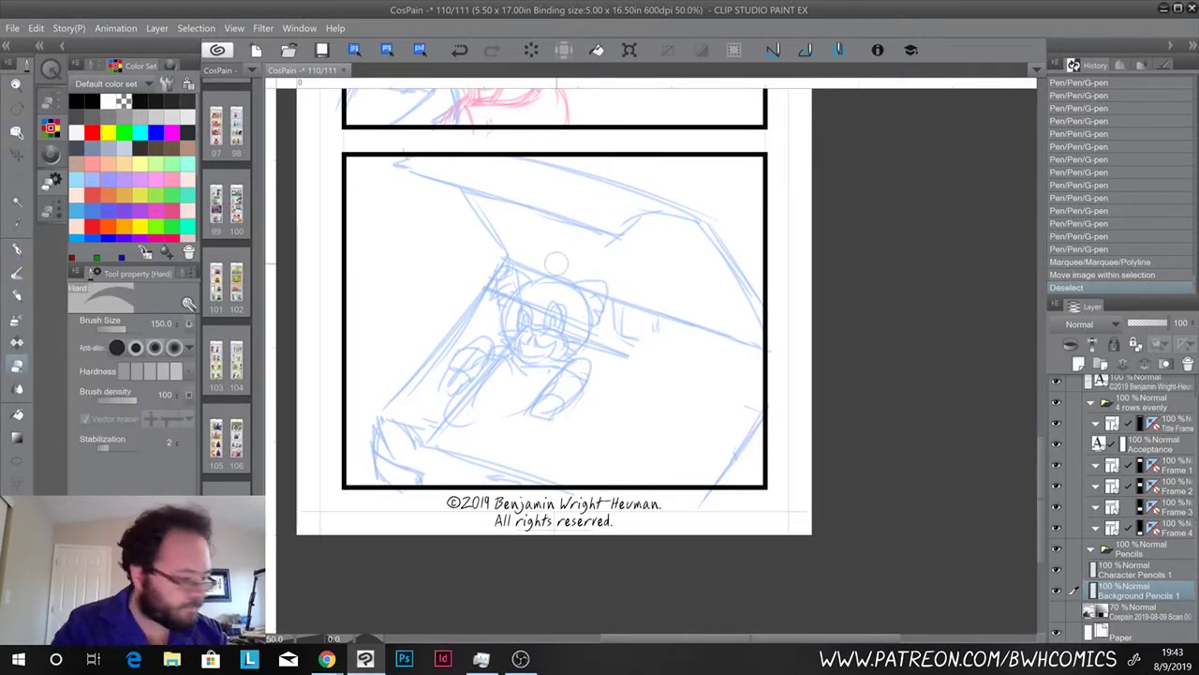
left_click(580, 277)
key("p")
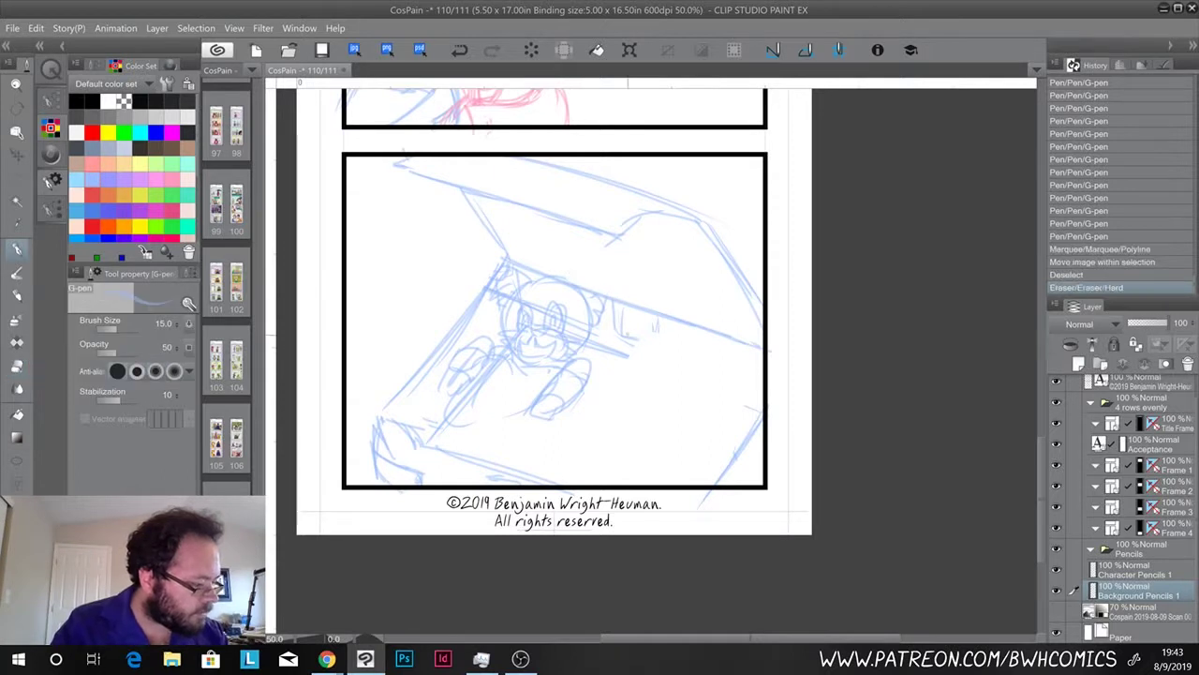
mouse_move(660, 323)
left_mouse_down()
mouse_move(629, 352)
mouse_move(761, 413)
left_mouse_up()
left_click_drag(633, 350, 761, 411)
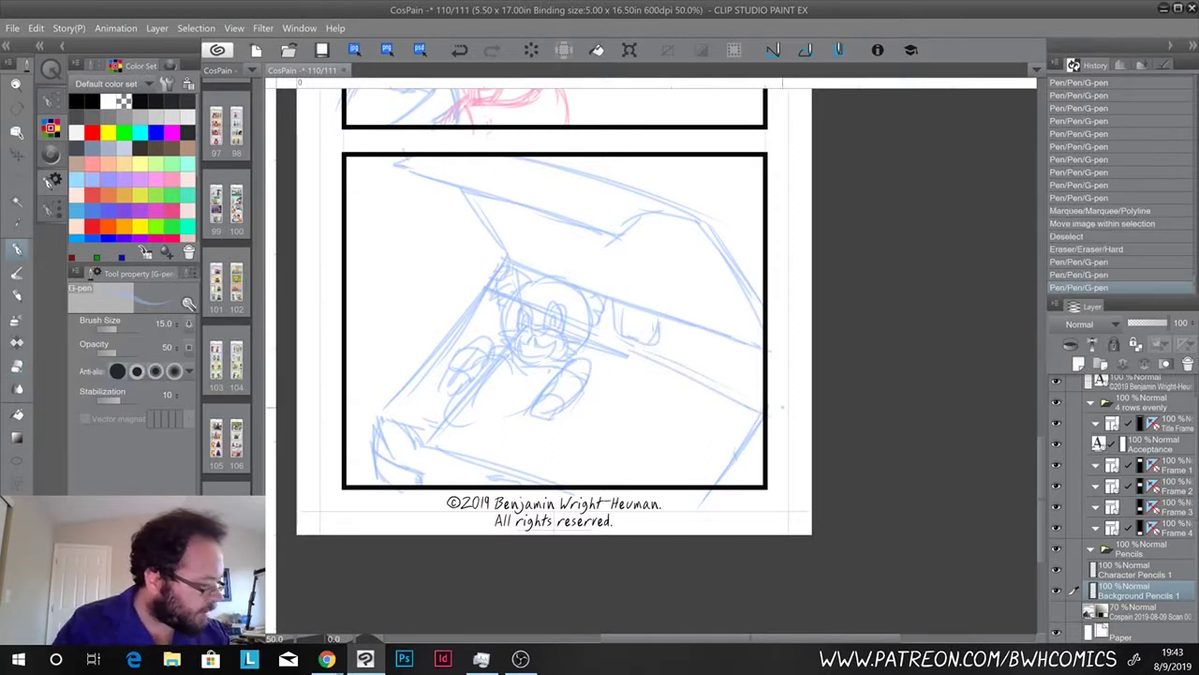
left_click_drag(601, 344, 761, 395)
left_click_drag(747, 390, 763, 398)
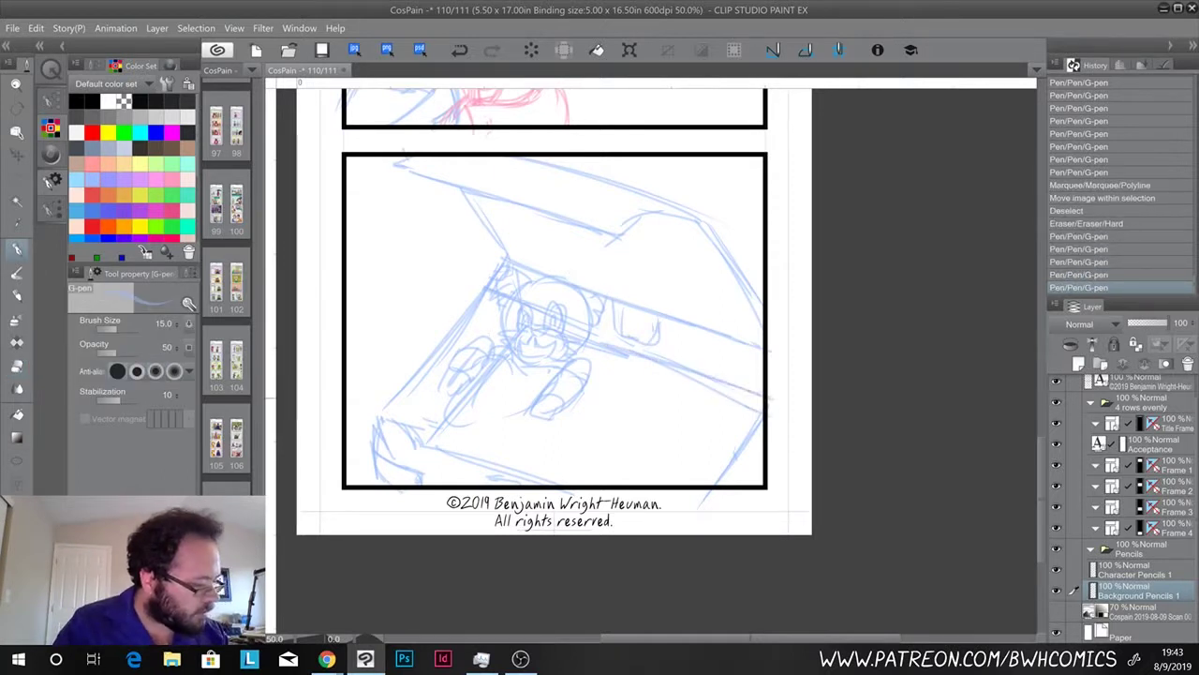
Draw the animal's rounded lower body and two feet with toe pads in front of it
mouse_move(478, 377)
left_mouse_down()
mouse_move(523, 426)
mouse_move(519, 397)
mouse_move(497, 430)
mouse_move(443, 431)
left_mouse_up()
mouse_move(537, 418)
left_mouse_down()
mouse_move(487, 444)
mouse_move(530, 431)
left_mouse_up()
left_click_drag(495, 367, 444, 425)
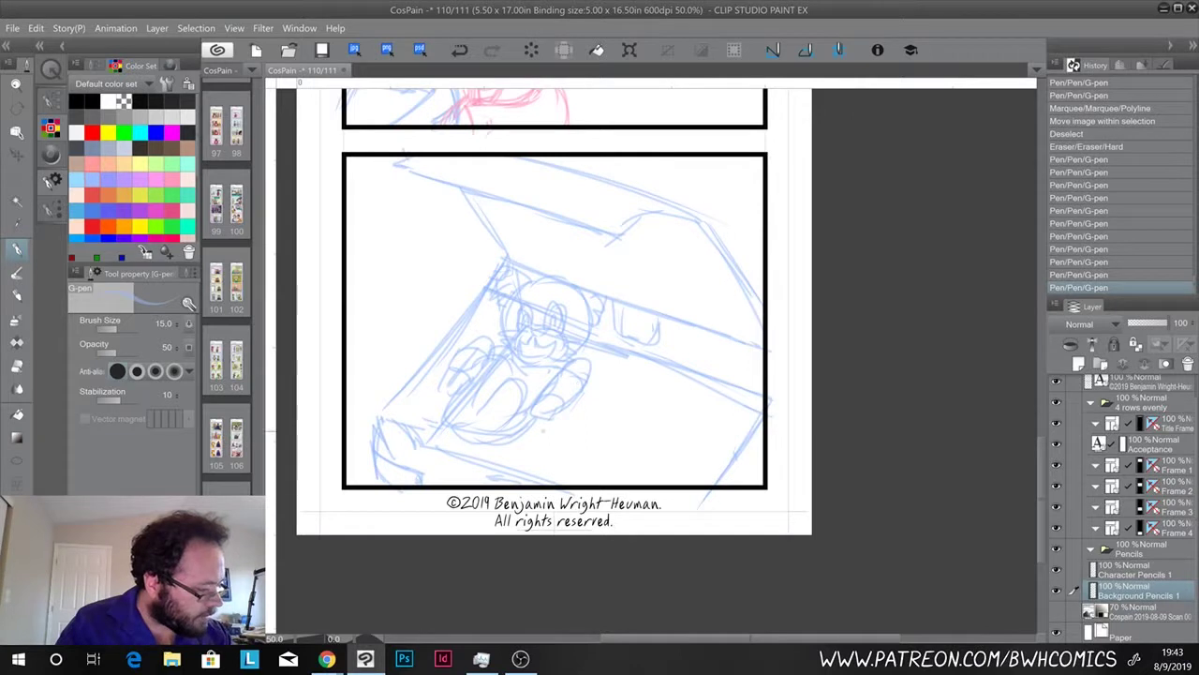
mouse_move(541, 427)
left_mouse_down()
mouse_move(578, 445)
mouse_move(547, 457)
mouse_move(576, 465)
mouse_move(577, 440)
mouse_move(567, 463)
mouse_move(577, 453)
left_mouse_up()
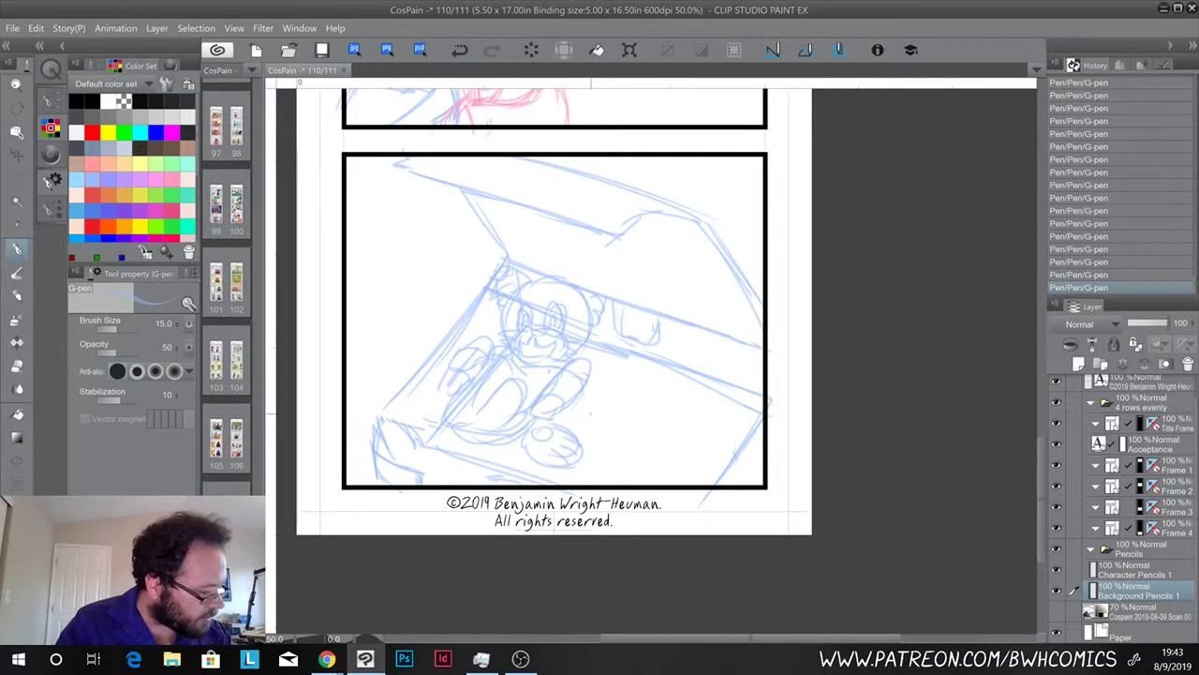
mouse_move(570, 404)
left_mouse_down()
mouse_move(620, 429)
mouse_move(594, 405)
mouse_move(612, 405)
mouse_move(615, 420)
left_mouse_up()
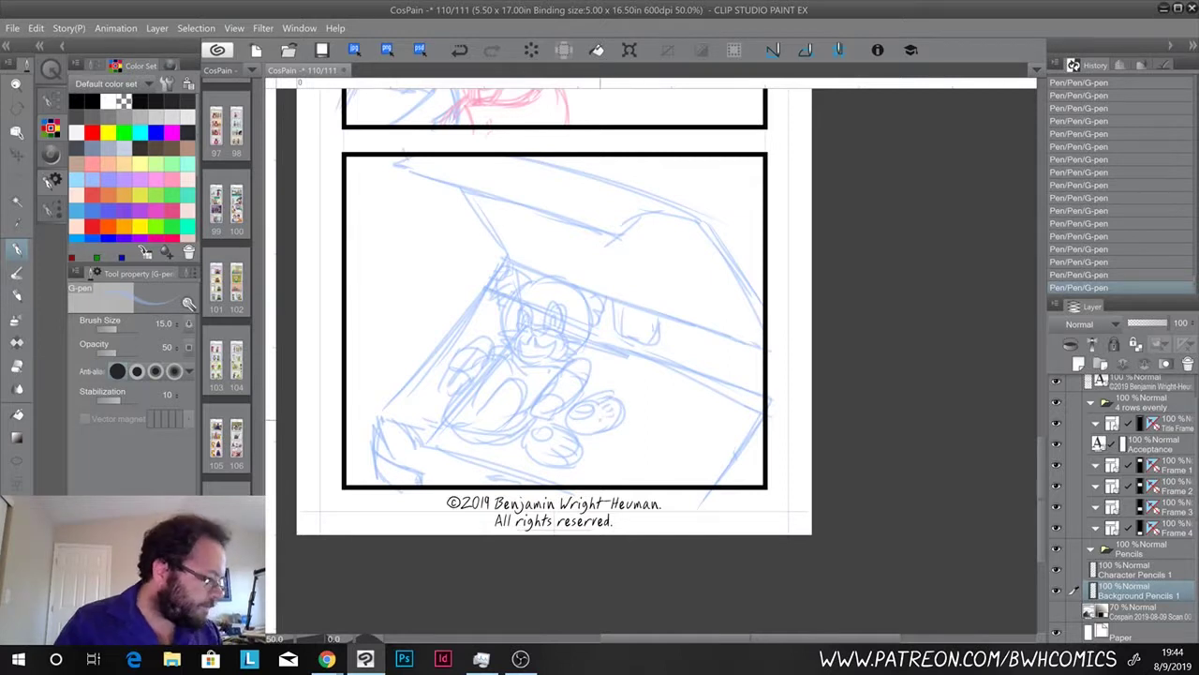
Reinforce the animal's body outline and add belly, neck and arm contour lines
left_click_drag(485, 360, 446, 412)
left_click_drag(457, 427, 506, 433)
mouse_move(540, 366)
left_mouse_down()
mouse_move(481, 424)
mouse_move(455, 422)
left_mouse_up()
left_click_drag(501, 362, 467, 403)
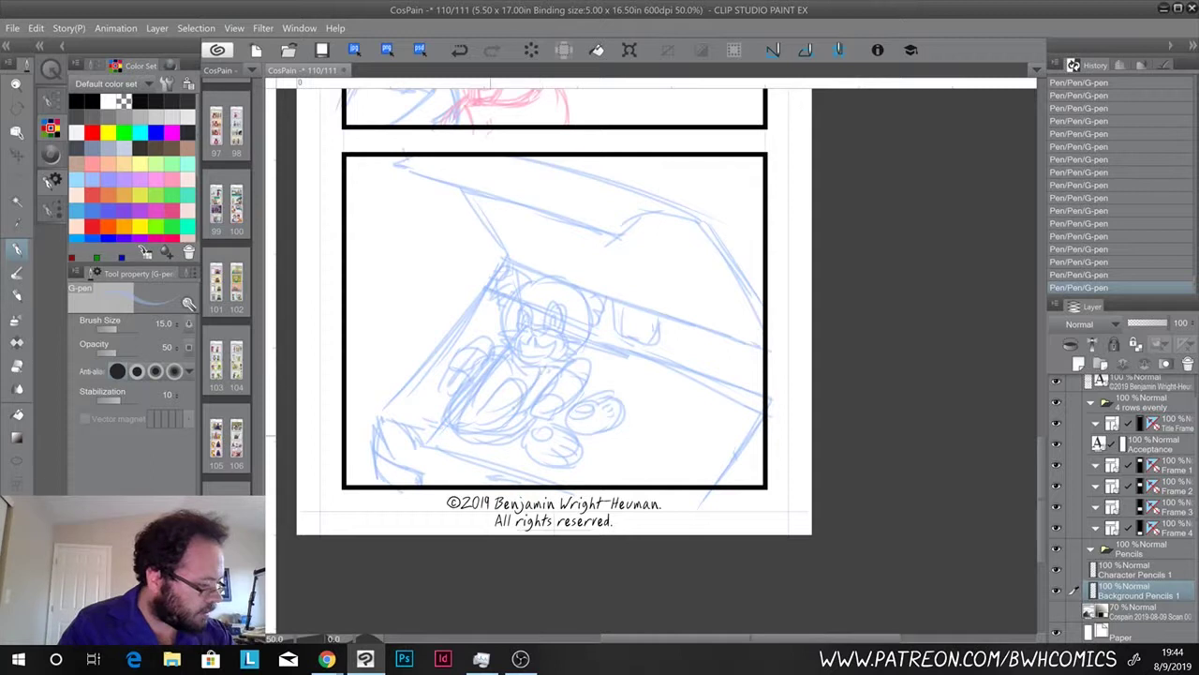
left_click_drag(516, 360, 555, 361)
mouse_move(583, 361)
left_mouse_down()
mouse_move(576, 379)
mouse_move(585, 375)
left_mouse_up()
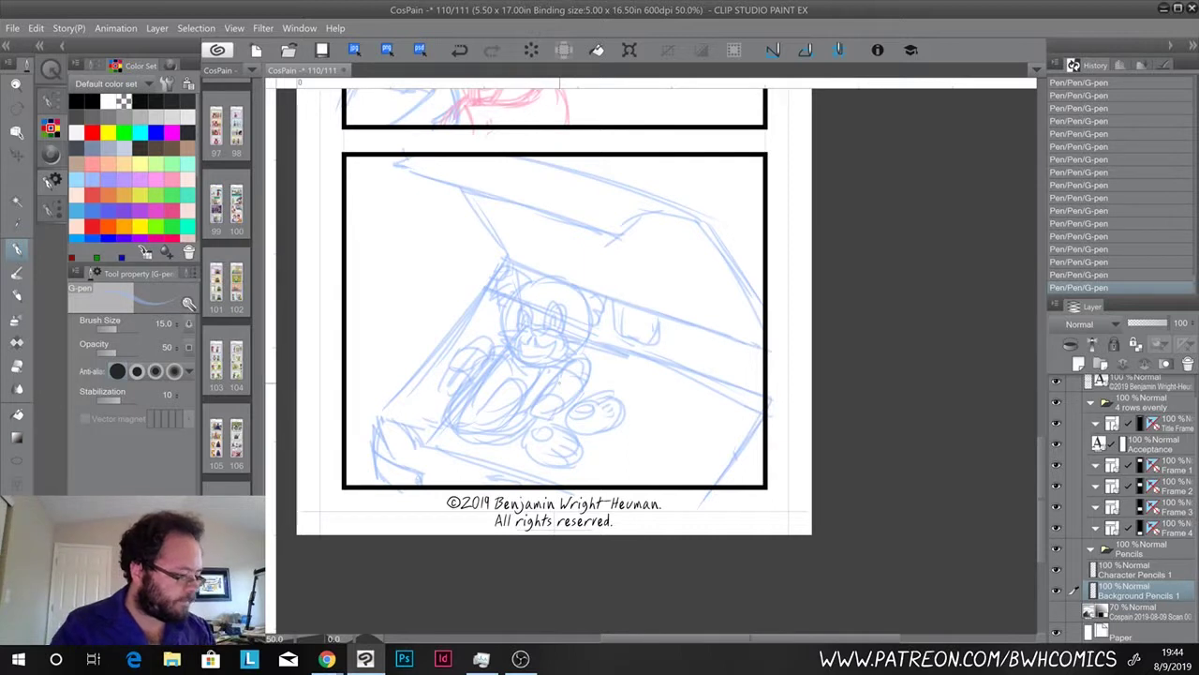
left_click_drag(440, 390, 486, 361)
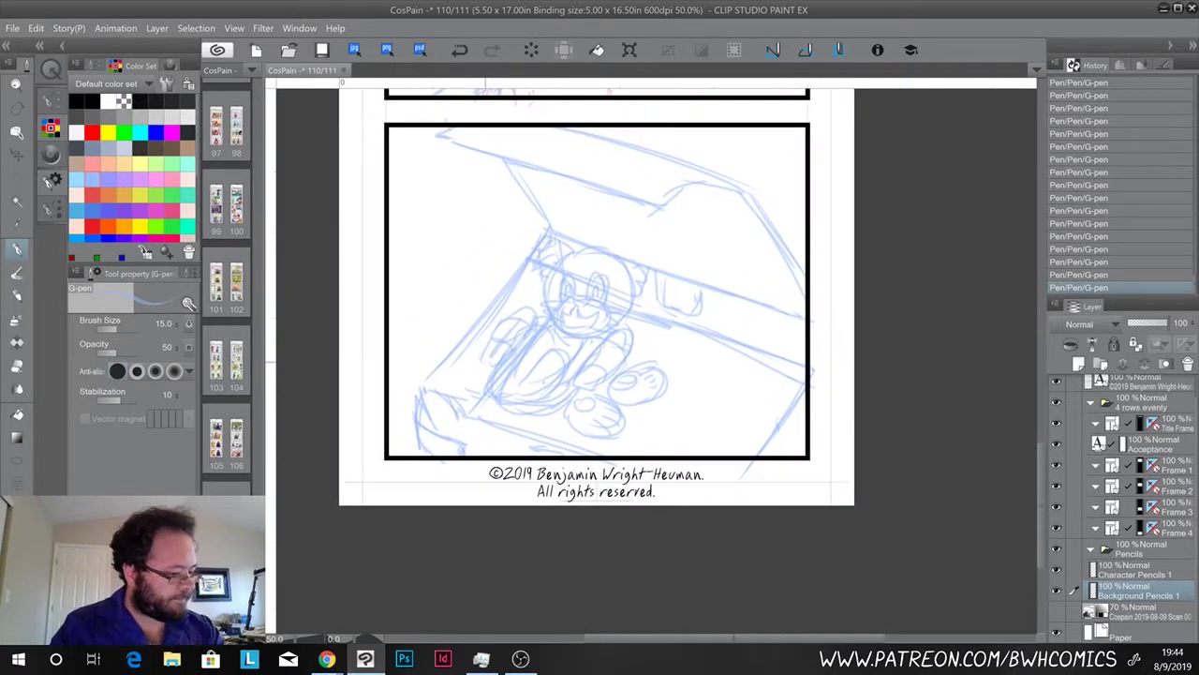
Make Character Pencils 1 the active layer and briefly show the scanned sketch layer for reference with the G-pen ready
left_click(1109, 575)
left_click(1058, 610)
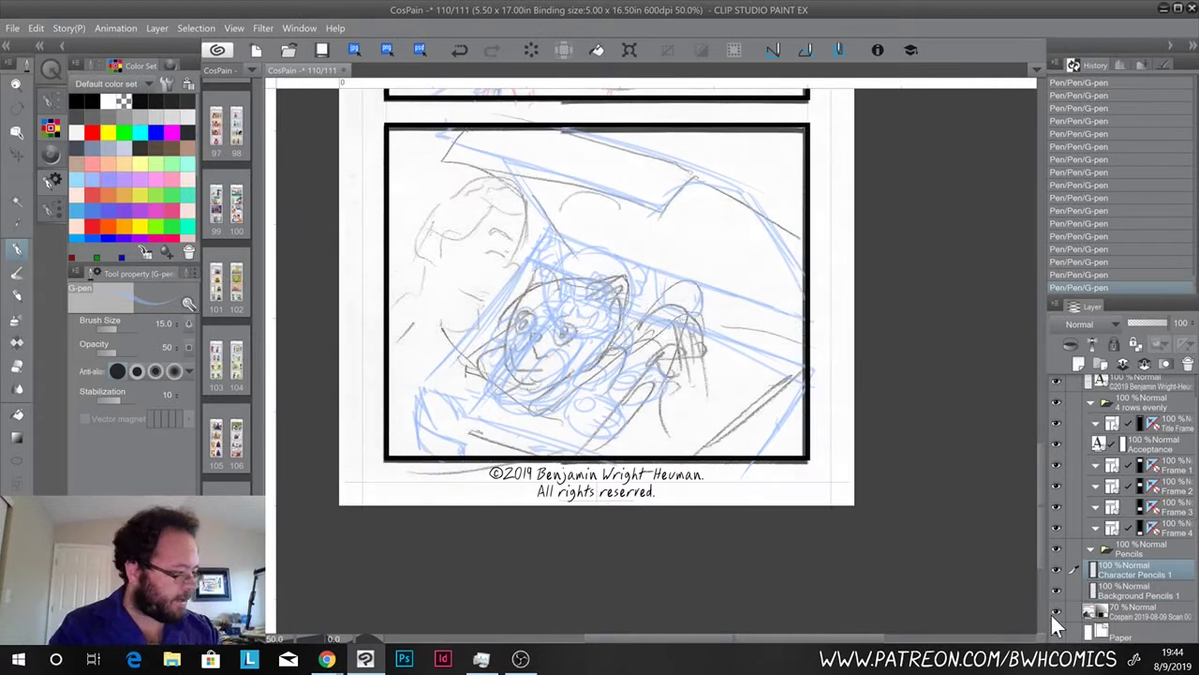
left_click(19, 246)
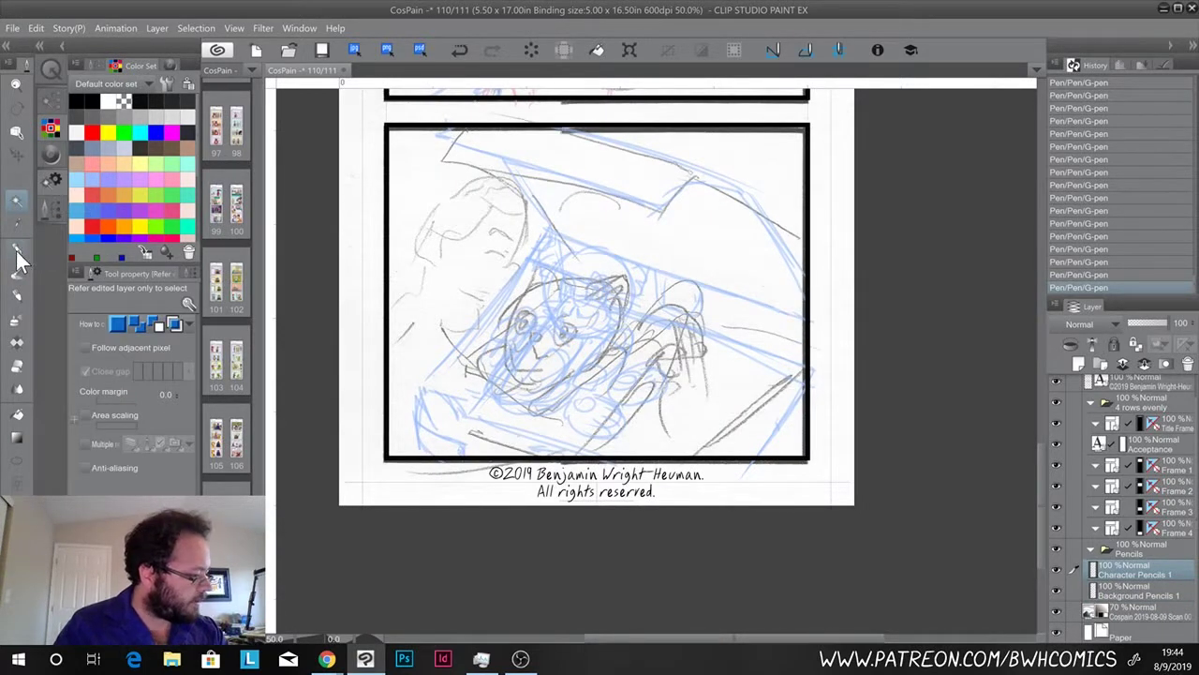
left_click(16, 250)
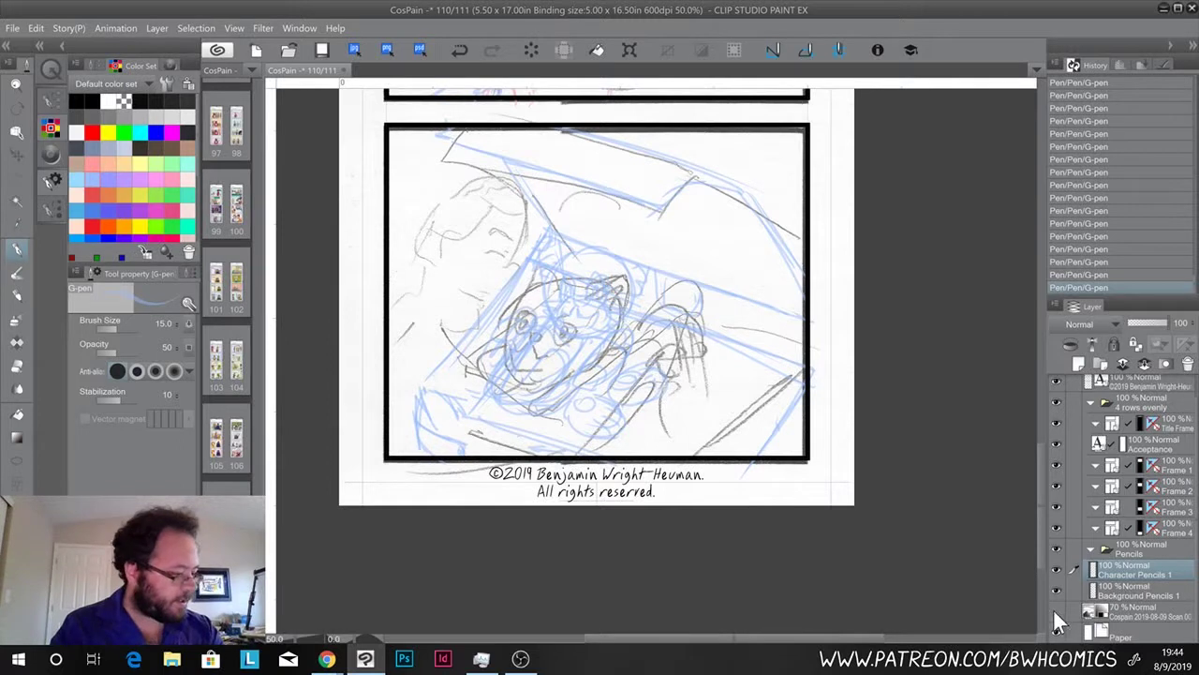
left_click(1056, 610)
Sketch in pink the curved back of a person's head and an ear in the panel's lower left corner
left_click(175, 180)
mouse_move(447, 384)
left_mouse_down()
mouse_move(430, 284)
mouse_move(401, 259)
mouse_move(428, 272)
mouse_move(458, 324)
left_mouse_up()
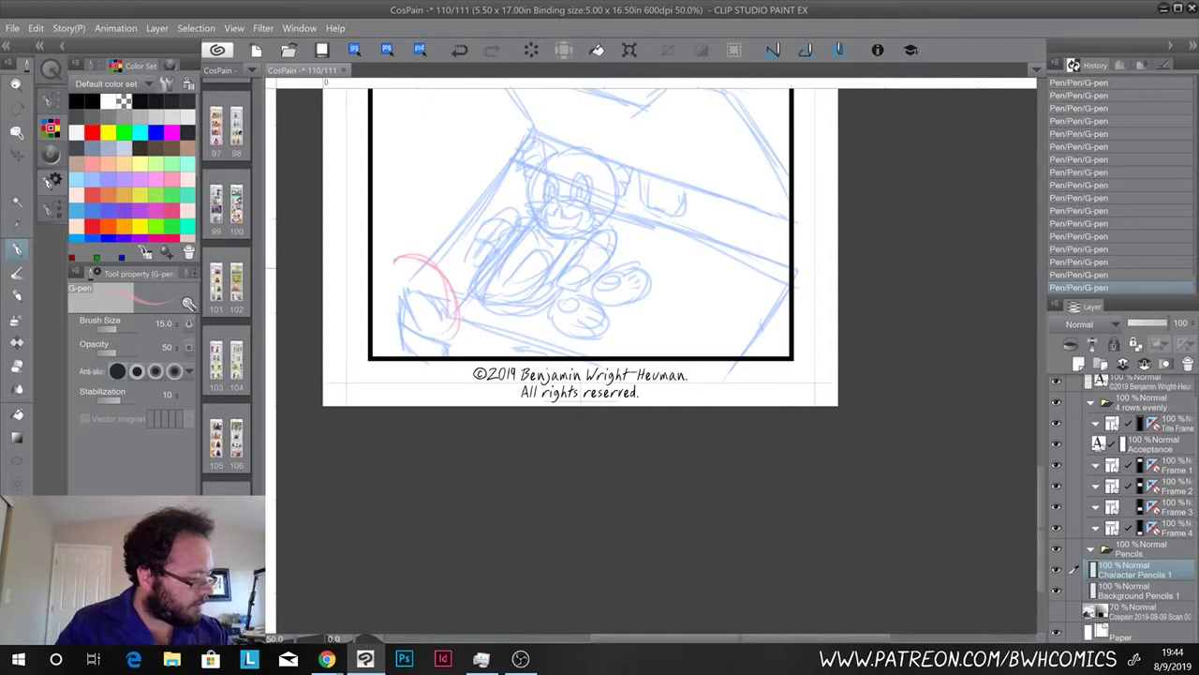
left_click_drag(399, 256, 374, 273)
left_click_drag(441, 199, 414, 180)
mouse_move(404, 342)
left_mouse_down()
mouse_move(419, 335)
mouse_move(411, 351)
left_mouse_up()
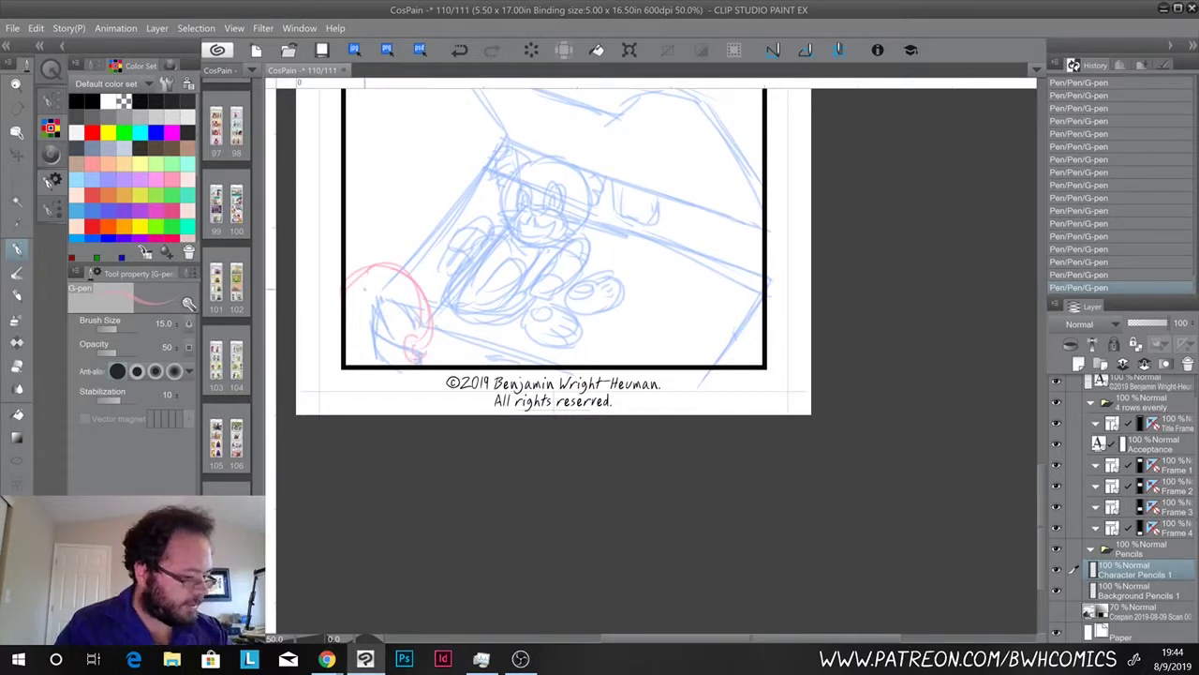
Outline the pink head with a Polyline selection, move it slightly upward within the panel, and deselect
left_click(16, 176)
left_click(375, 229)
left_click(433, 253)
left_click(467, 340)
left_click(440, 415)
left_click(339, 385)
left_click(316, 302)
left_click(327, 241)
left_click(360, 221)
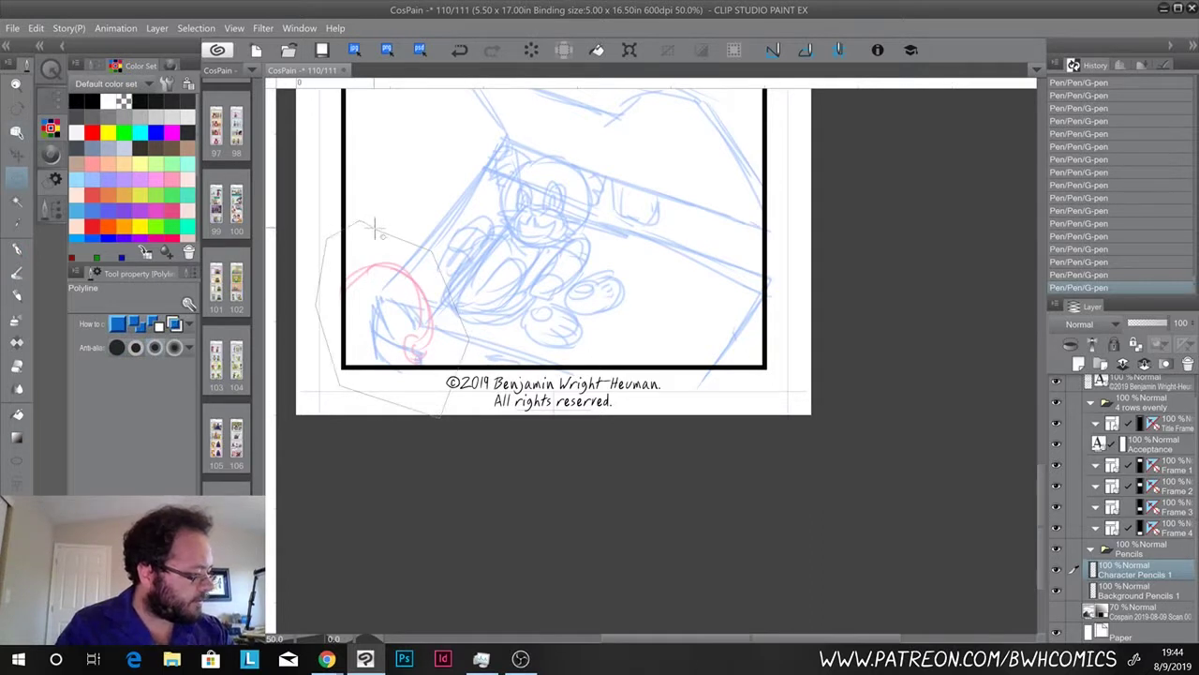
left_click(375, 228)
key("k")
mouse_move(397, 316)
left_mouse_down()
mouse_move(394, 258)
mouse_move(374, 249)
left_mouse_up()
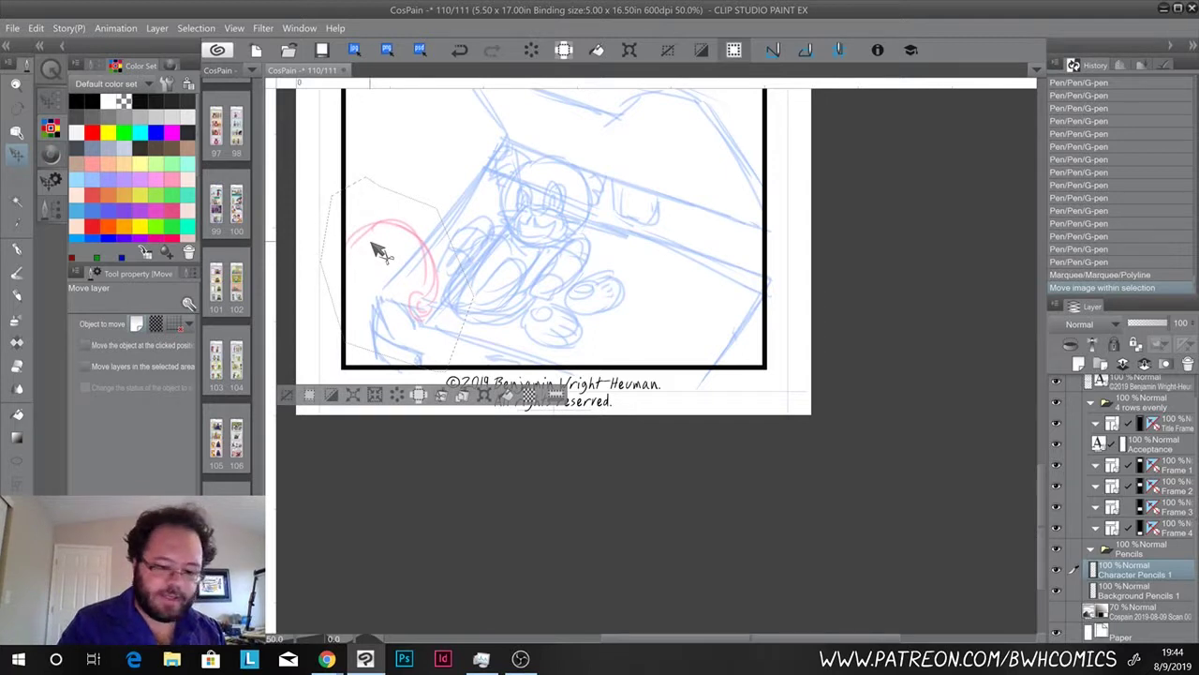
key("ctrl+d")
Complete the head's round outline with the G-pen and add the tied hair, neck and shoulder lines below it
key("p")
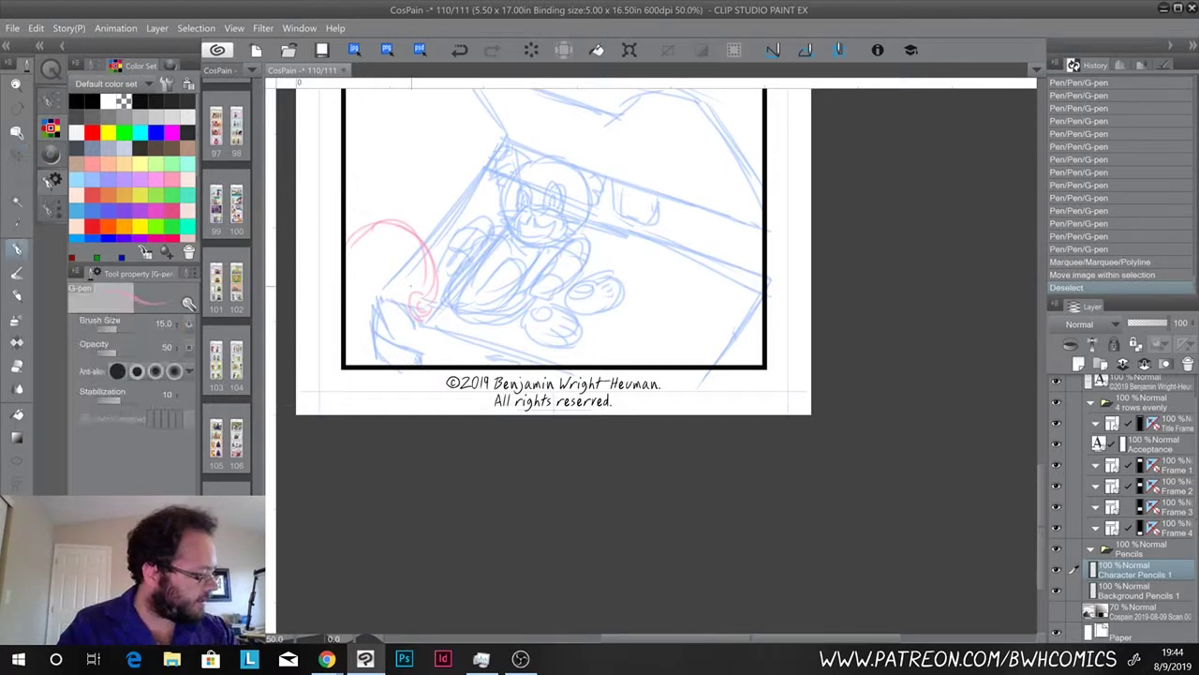
mouse_move(426, 267)
left_mouse_down()
mouse_move(398, 336)
mouse_move(382, 334)
left_mouse_up()
left_click_drag(350, 245, 358, 324)
left_click_drag(348, 313, 390, 334)
mouse_move(373, 335)
left_mouse_down()
mouse_move(367, 350)
mouse_move(397, 327)
mouse_move(365, 356)
mouse_move(393, 361)
left_mouse_up()
mouse_move(366, 351)
left_mouse_down()
mouse_move(386, 373)
mouse_move(400, 334)
left_mouse_up()
mouse_move(436, 299)
left_mouse_down()
mouse_move(439, 330)
mouse_move(420, 346)
mouse_move(476, 361)
mouse_move(428, 364)
left_mouse_up()
left_click_drag(443, 343, 394, 354)
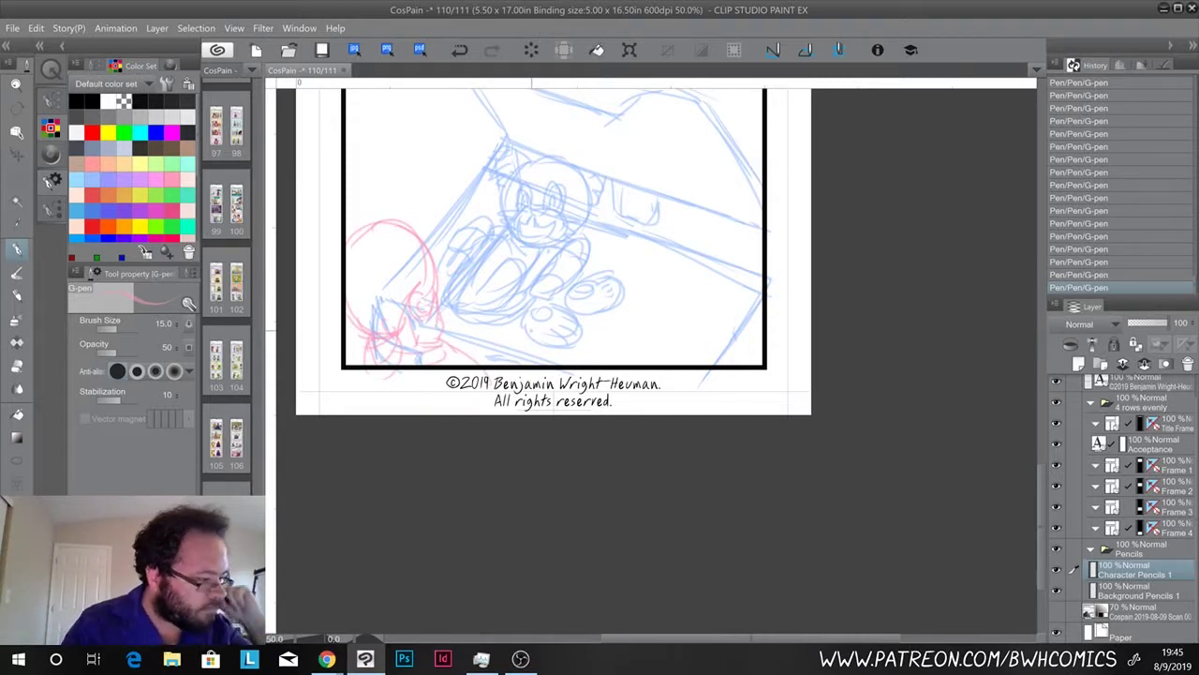
Draw the figure's arm reaching along the panel's lower edge, with a hand and a tall rounded shape beside the trunk's right corner
mouse_move(527, 363)
left_mouse_down()
mouse_move(570, 359)
mouse_move(647, 317)
mouse_move(681, 327)
mouse_move(661, 354)
mouse_move(623, 365)
left_mouse_up()
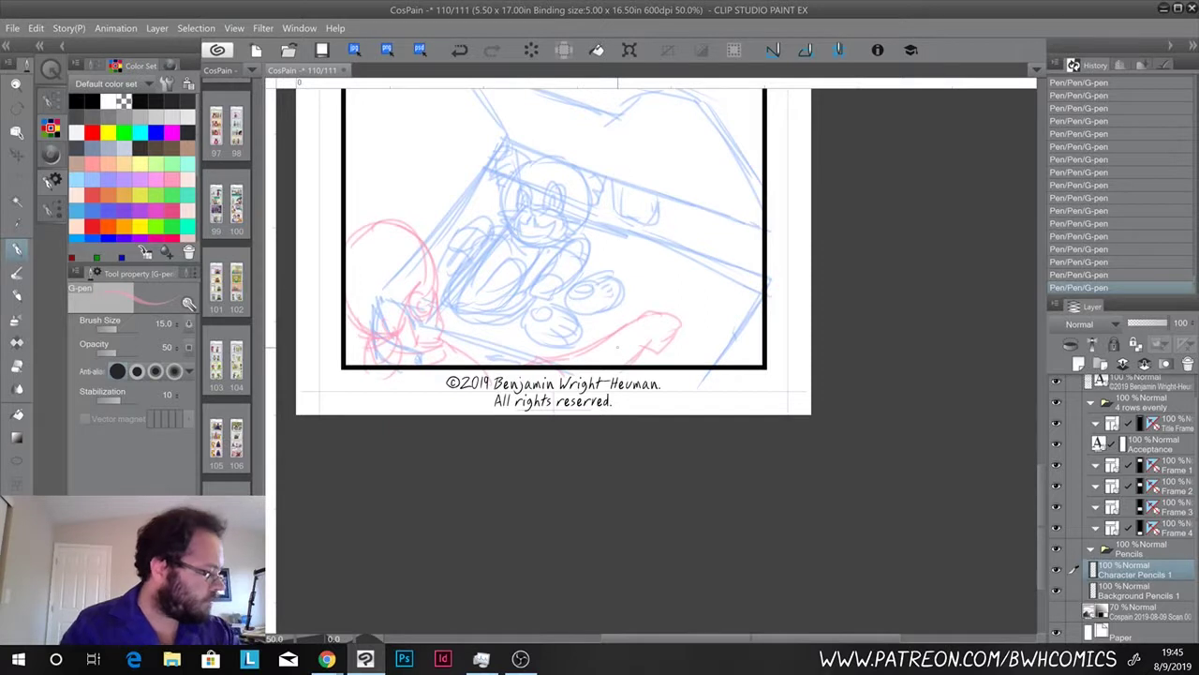
mouse_move(538, 363)
left_mouse_down()
mouse_move(431, 345)
mouse_move(499, 341)
left_mouse_up()
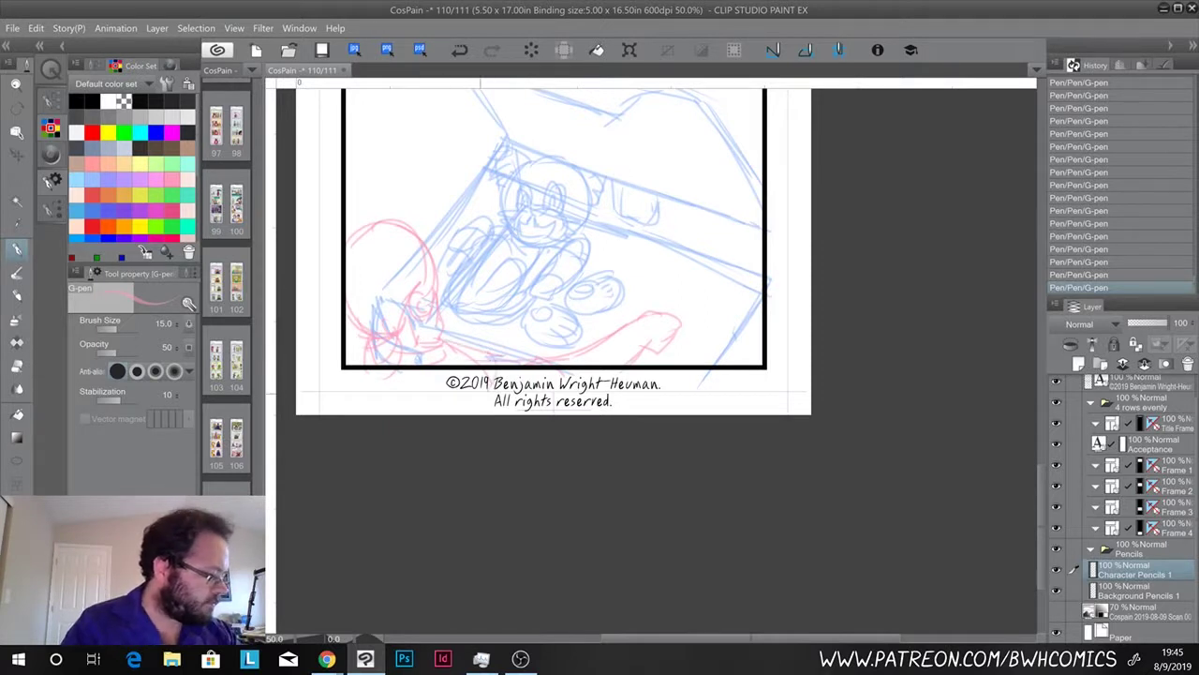
mouse_move(662, 313)
left_mouse_down()
mouse_move(686, 304)
mouse_move(674, 302)
mouse_move(703, 268)
mouse_move(729, 296)
mouse_move(691, 351)
left_mouse_up()
left_click_drag(729, 298, 693, 362)
left_click_drag(718, 318, 688, 364)
left_click_drag(676, 275, 652, 318)
mouse_move(627, 357)
left_mouse_down()
mouse_move(622, 365)
mouse_move(647, 351)
left_mouse_up()
mouse_move(694, 285)
left_mouse_down()
mouse_move(699, 275)
mouse_move(676, 317)
mouse_move(716, 330)
mouse_move(693, 362)
left_mouse_up()
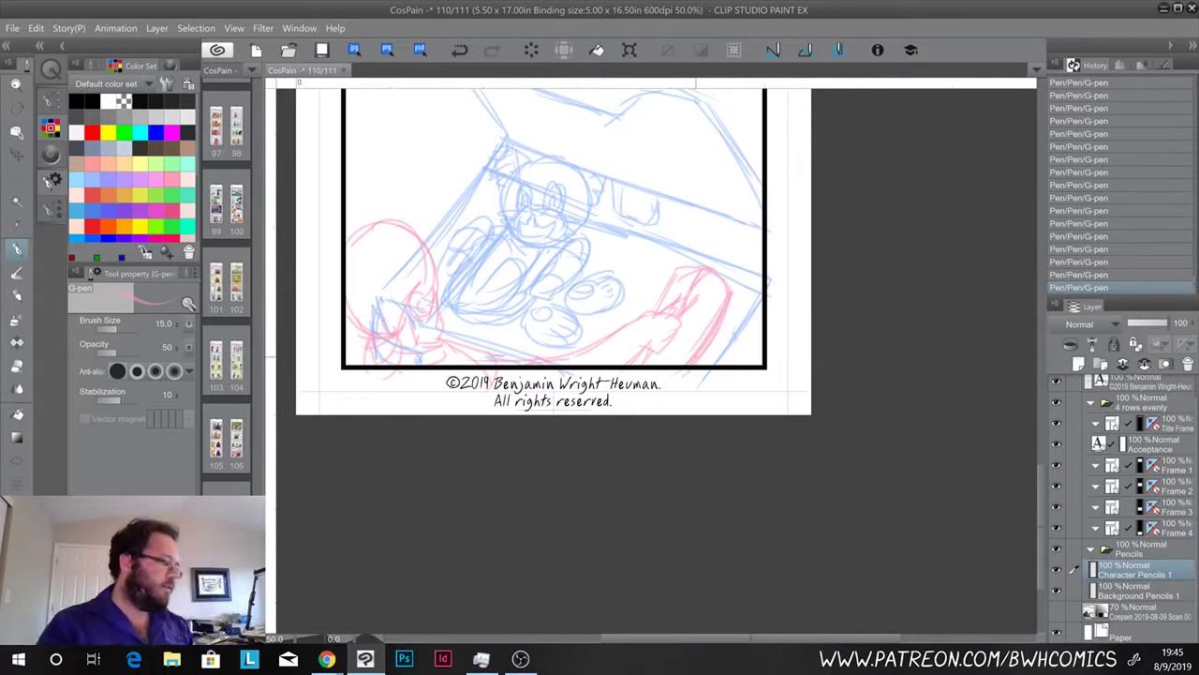
On the Background Pencils 1 layer, sketch light blue background lines behind the raised trunk lid at the panel's upper right
left_click_drag(494, 229, 510, 420)
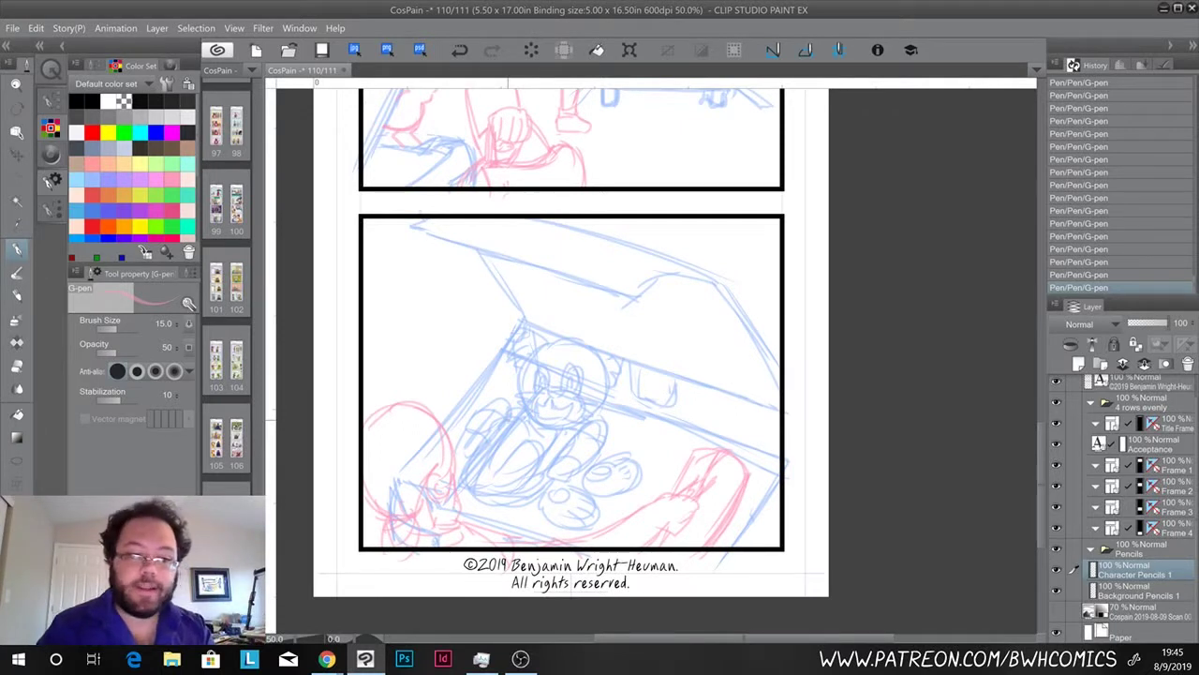
left_click(1105, 593)
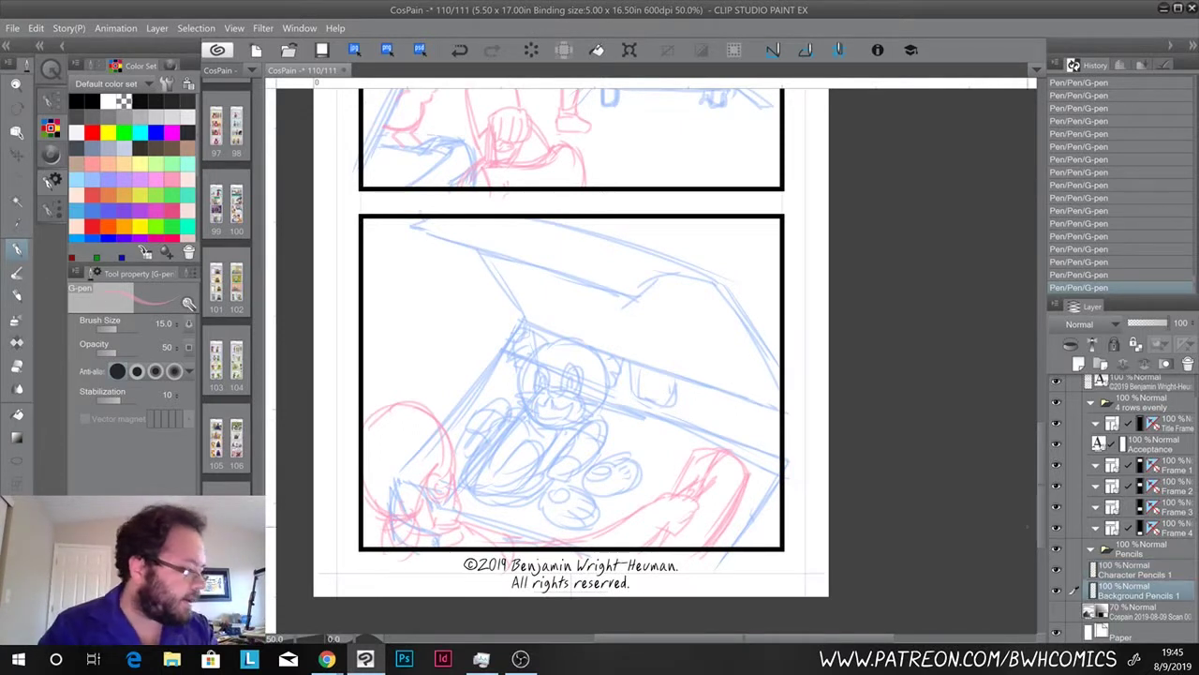
left_click(111, 177)
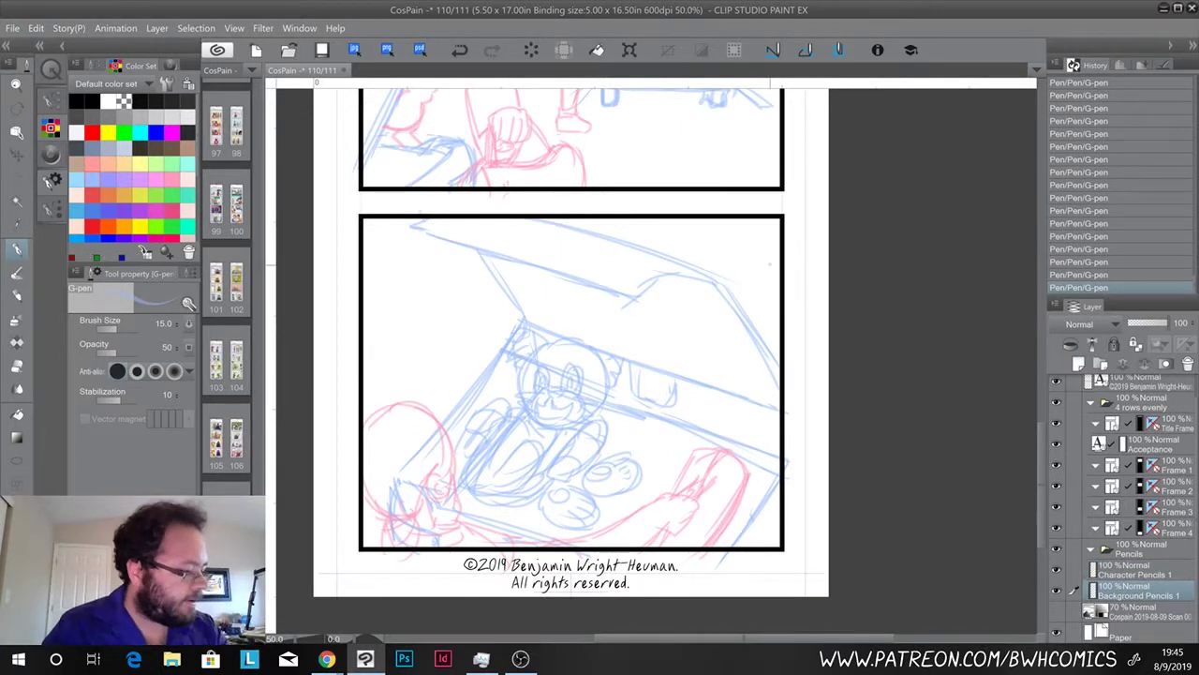
mouse_move(794, 257)
left_mouse_down()
mouse_move(610, 237)
mouse_move(615, 226)
left_mouse_up()
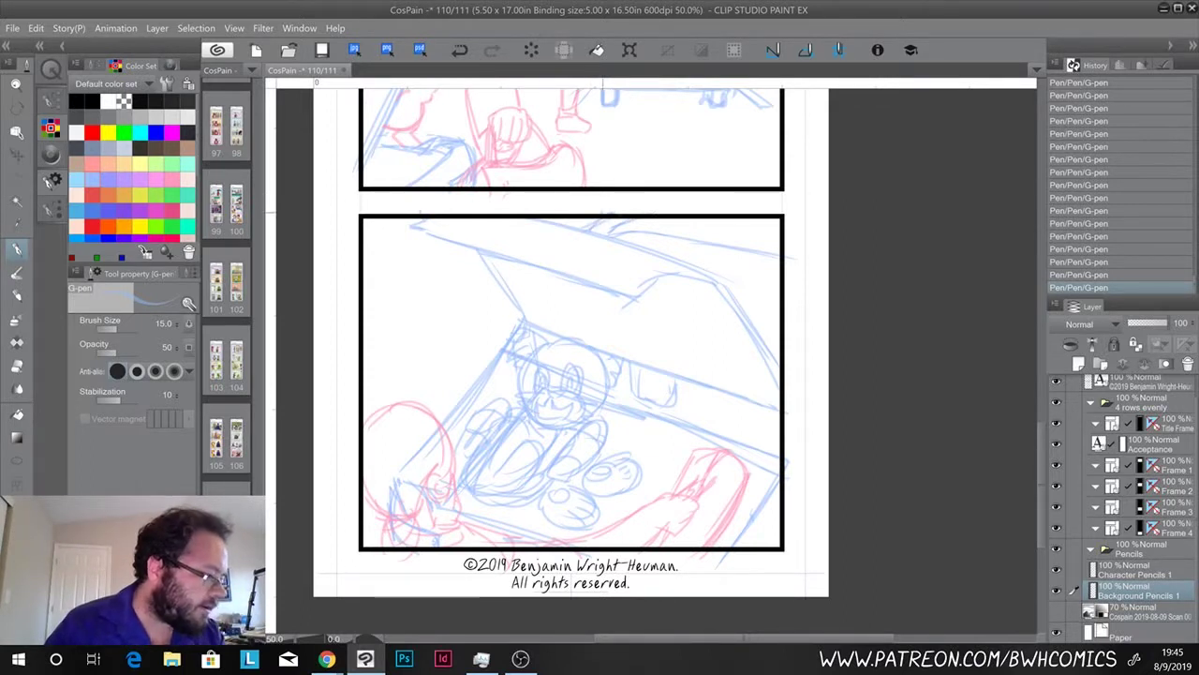
Erase part of the curved strokes above the trunk lid and redraw the sloping lines running to the panel's right edge
key("e")
mouse_move(596, 238)
left_mouse_down()
mouse_move(637, 230)
mouse_move(594, 224)
mouse_move(609, 220)
mouse_move(607, 236)
mouse_move(589, 230)
left_mouse_up()
key("p")
left_click_drag(654, 233, 594, 223)
left_click_drag(618, 224, 575, 227)
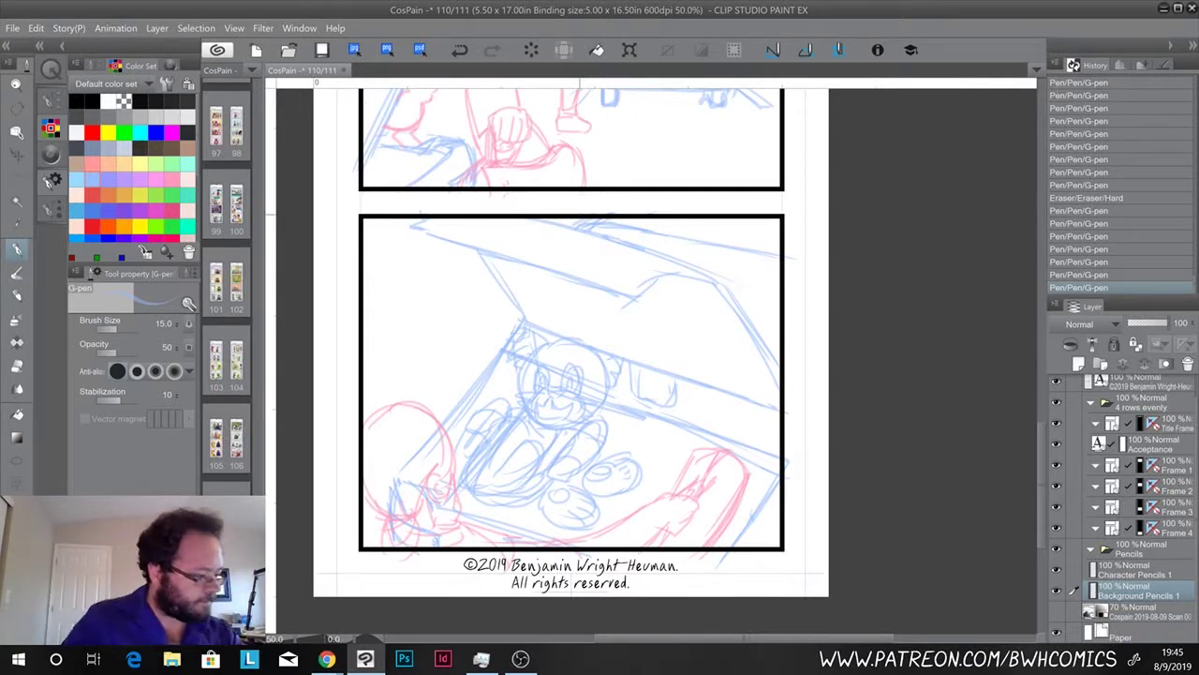
left_click_drag(579, 220, 583, 225)
mouse_move(743, 246)
left_mouse_down()
mouse_move(656, 225)
mouse_move(792, 251)
left_mouse_up()
left_click_drag(620, 220, 813, 258)
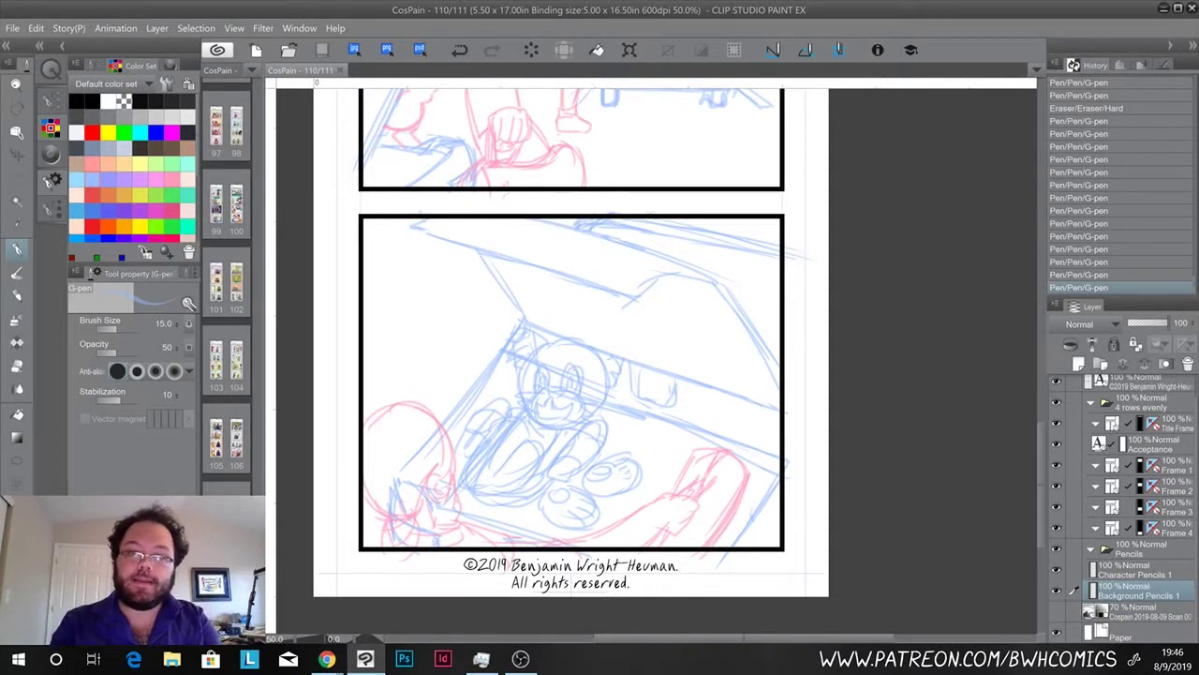
Make the Frame 1 folder active and bring the two men in the page's first panel into close view
left_click(712, 11)
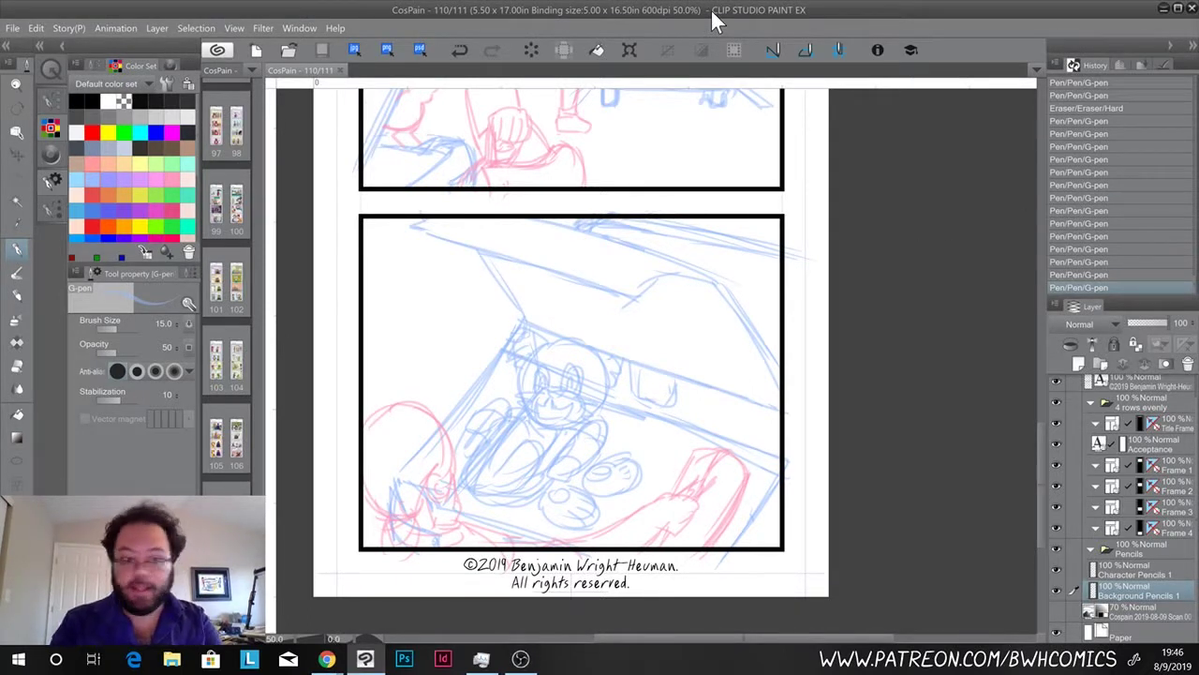
key("ctrl+plus")
key("ctrl+minus")
key("ctrl+minus")
key("ctrl+minus")
key("ctrl+plus")
left_click(1162, 465)
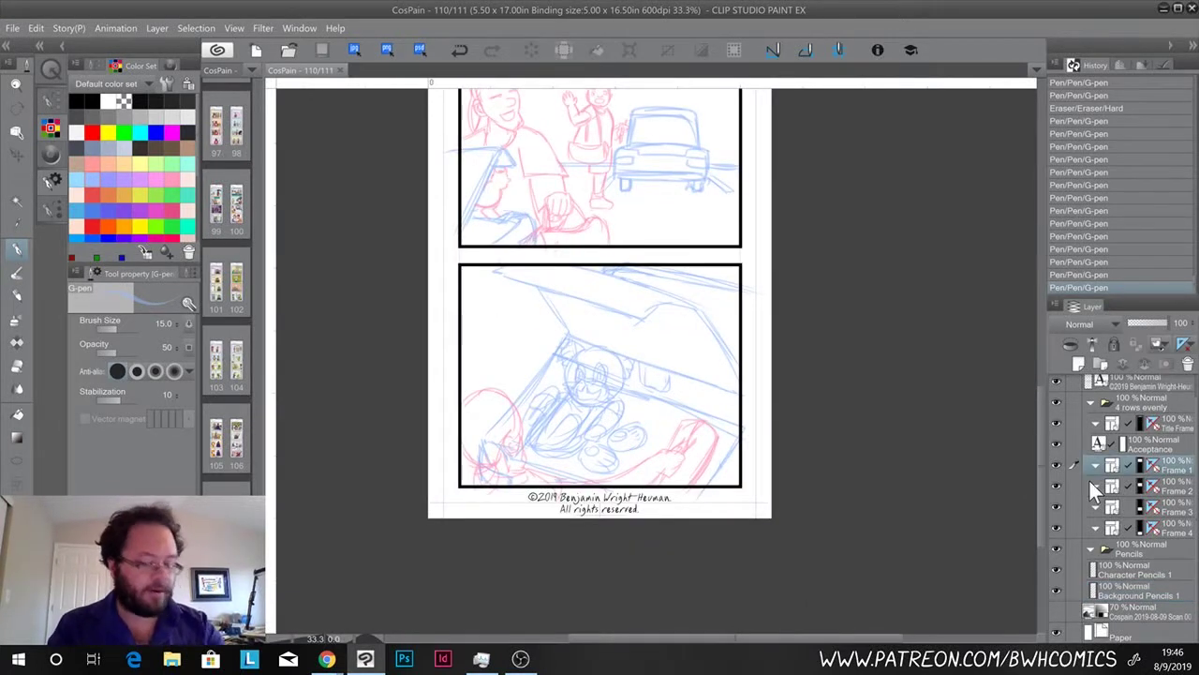
left_click_drag(475, 168, 471, 634)
left_click_drag(502, 220, 509, 511)
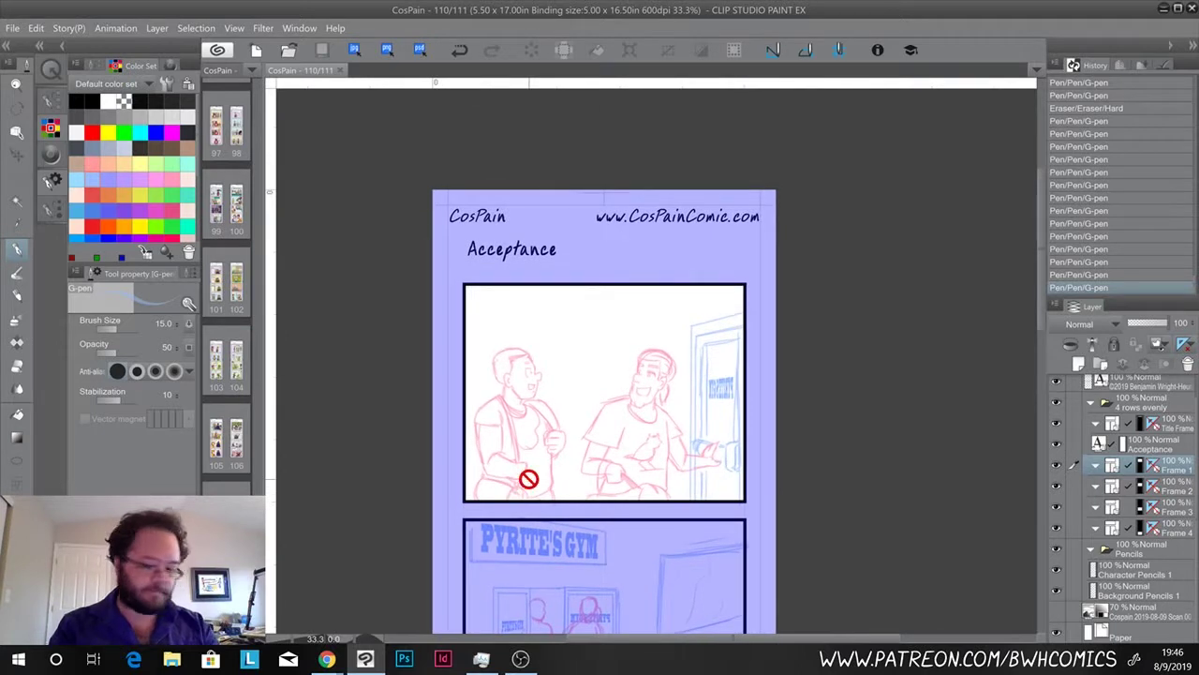
scroll(529, 480, "up", 5)
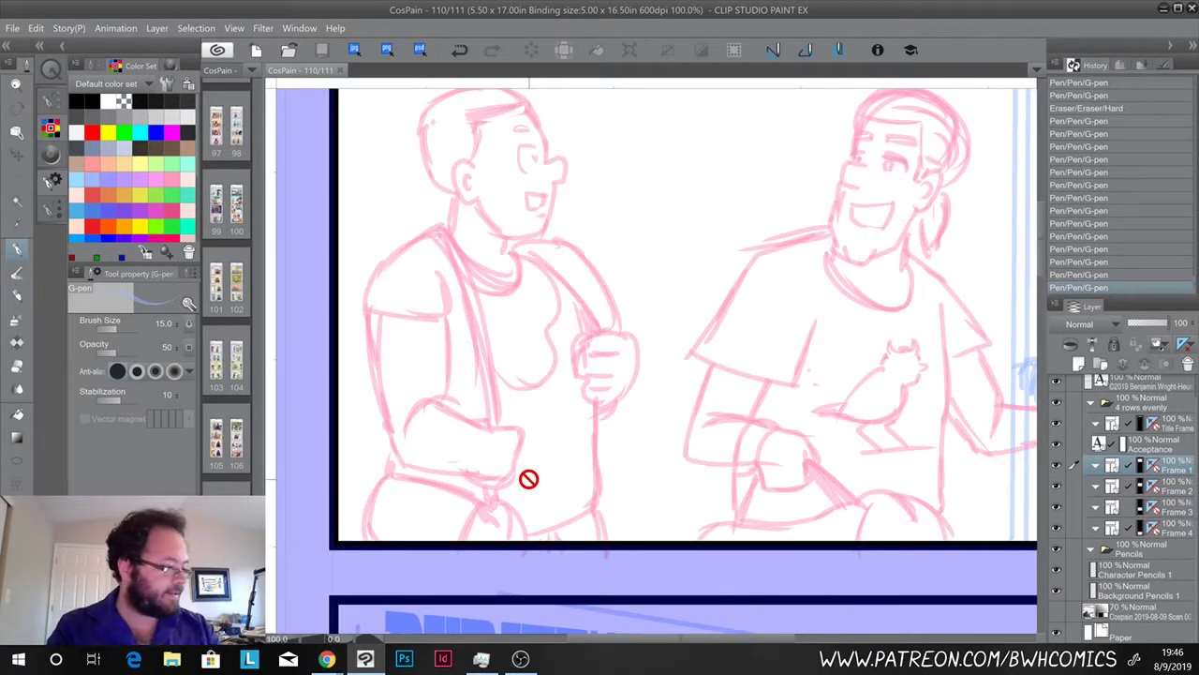
Set the G-pen to black with 100% opacity for inking
left_click(77, 102)
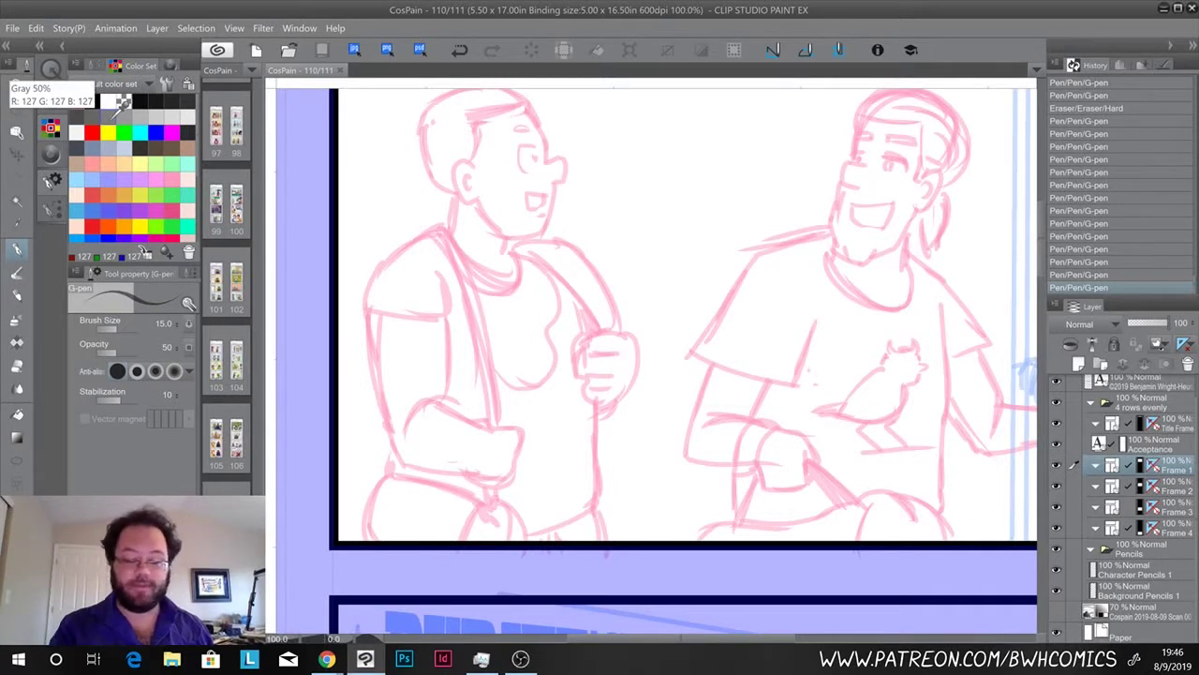
key("ctrl+]")
key("ctrl+]")
key("ctrl+]")
key("ctrl+]")
key("ctrl+]")
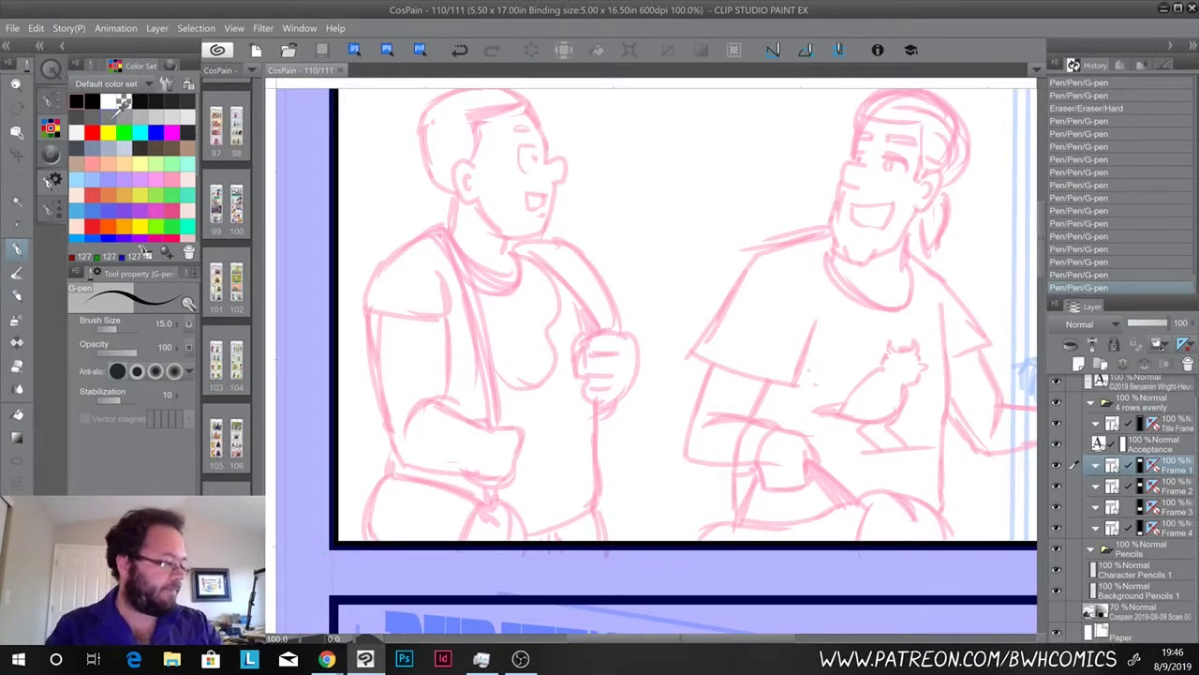
Add a new vector layer in the Frame 1 folder and name it Character Inks 1
left_click_drag(472, 197, 498, 408)
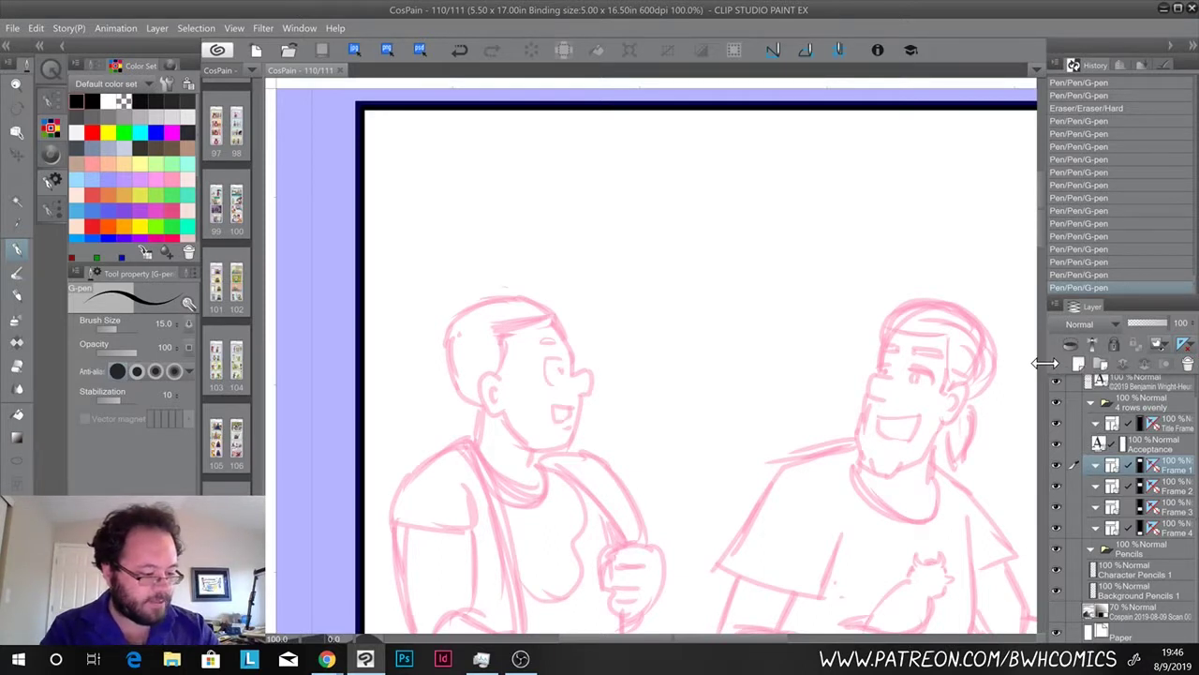
left_click_drag(1043, 362, 1046, 362)
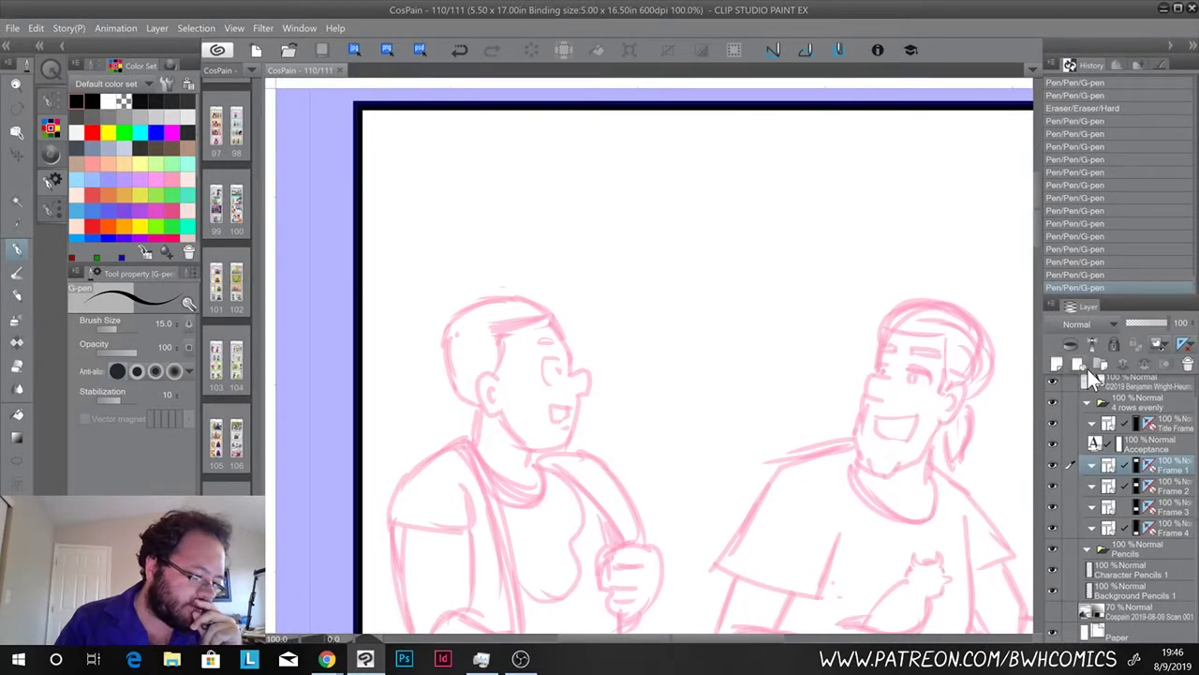
left_click(1060, 364)
scroll(902, 344, "up", 2)
double_click(1134, 489)
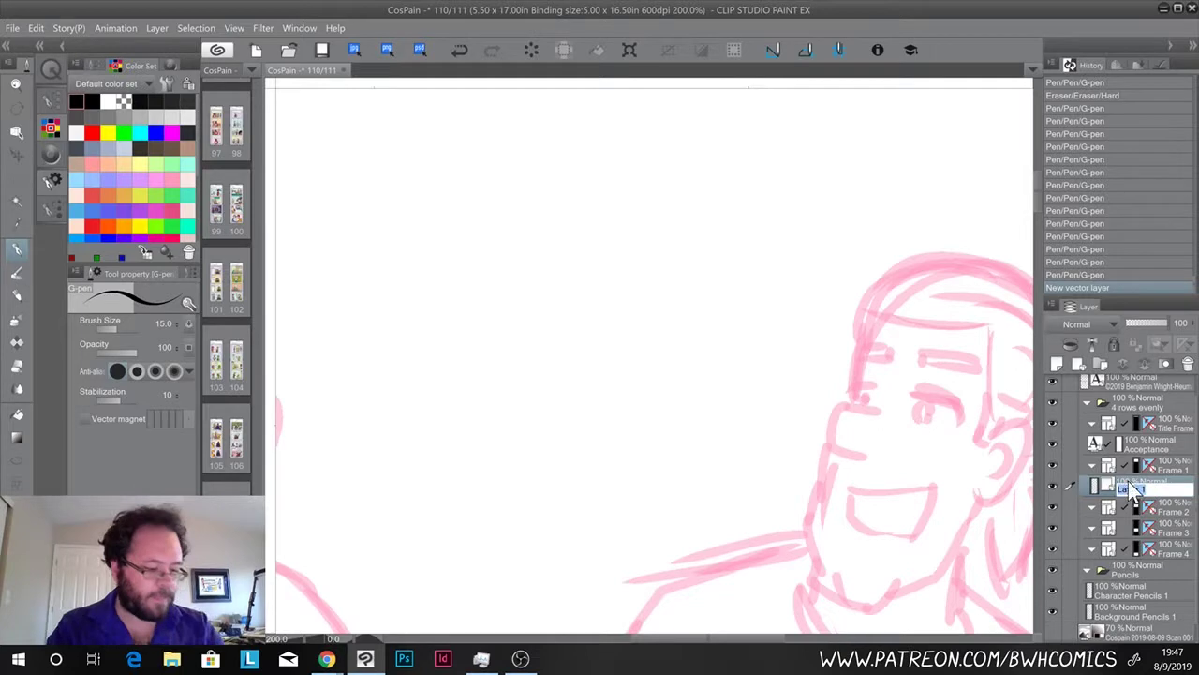
type("Character")
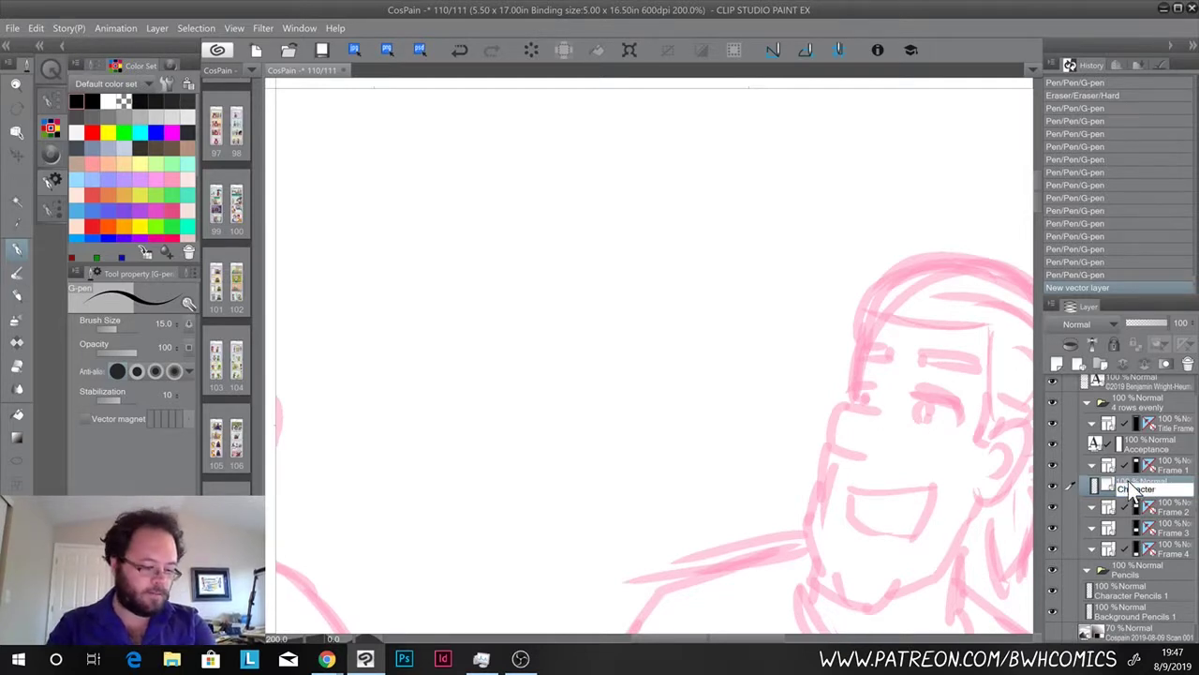
type(" Inks 1")
key("Return")
Ink the left man's face in black, including profile, jaw, ear, eye, eyebrow, mouth and front hairline
left_click_drag(728, 407, 932, 396)
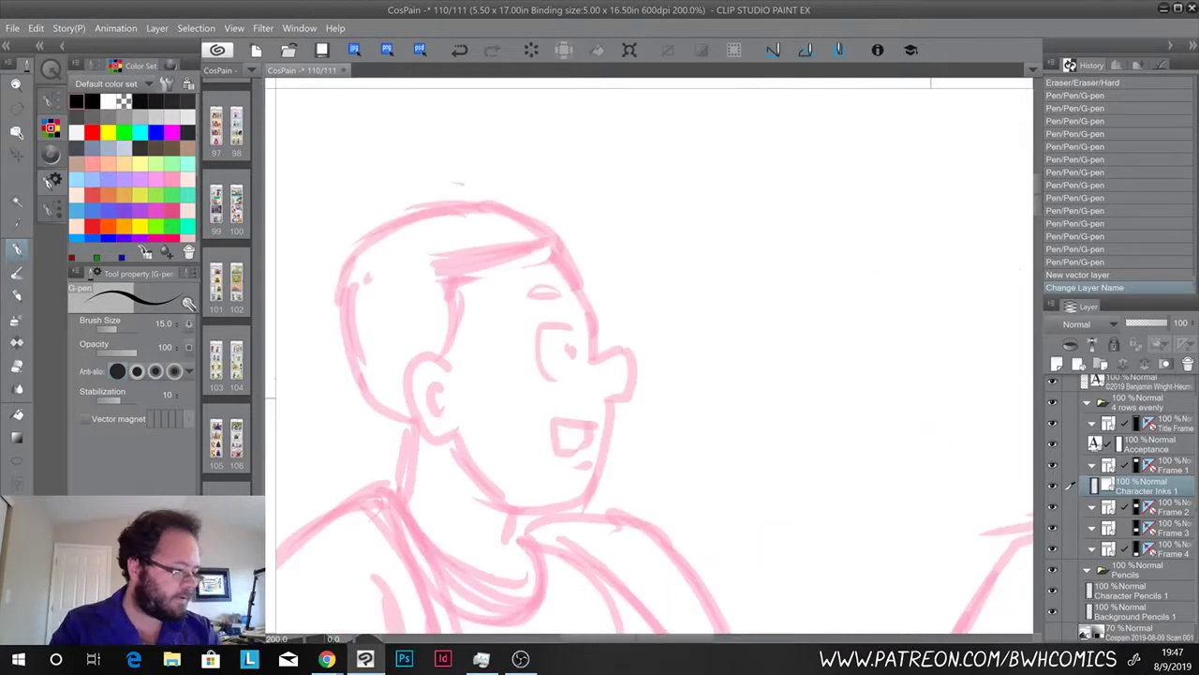
mouse_move(570, 262)
left_mouse_down()
mouse_move(596, 358)
mouse_move(633, 369)
mouse_move(609, 404)
mouse_move(613, 472)
mouse_move(573, 511)
left_mouse_up()
mouse_move(456, 436)
left_mouse_down()
mouse_move(496, 503)
mouse_move(586, 506)
left_mouse_up()
mouse_move(450, 373)
left_mouse_down()
mouse_move(416, 409)
mouse_move(464, 438)
mouse_move(435, 391)
mouse_move(444, 420)
left_mouse_up()
mouse_move(572, 323)
left_mouse_down()
mouse_move(537, 348)
mouse_move(563, 378)
mouse_move(568, 356)
left_mouse_up()
mouse_move(555, 297)
left_mouse_down()
mouse_move(561, 288)
mouse_move(525, 292)
mouse_move(555, 300)
left_mouse_up()
mouse_move(594, 421)
left_mouse_down()
mouse_move(554, 420)
mouse_move(553, 444)
mouse_move(571, 454)
mouse_move(594, 423)
mouse_move(590, 468)
mouse_move(554, 472)
left_mouse_up()
mouse_move(568, 253)
left_mouse_down()
mouse_move(452, 259)
mouse_move(471, 259)
mouse_move(447, 264)
mouse_move(457, 356)
left_mouse_up()
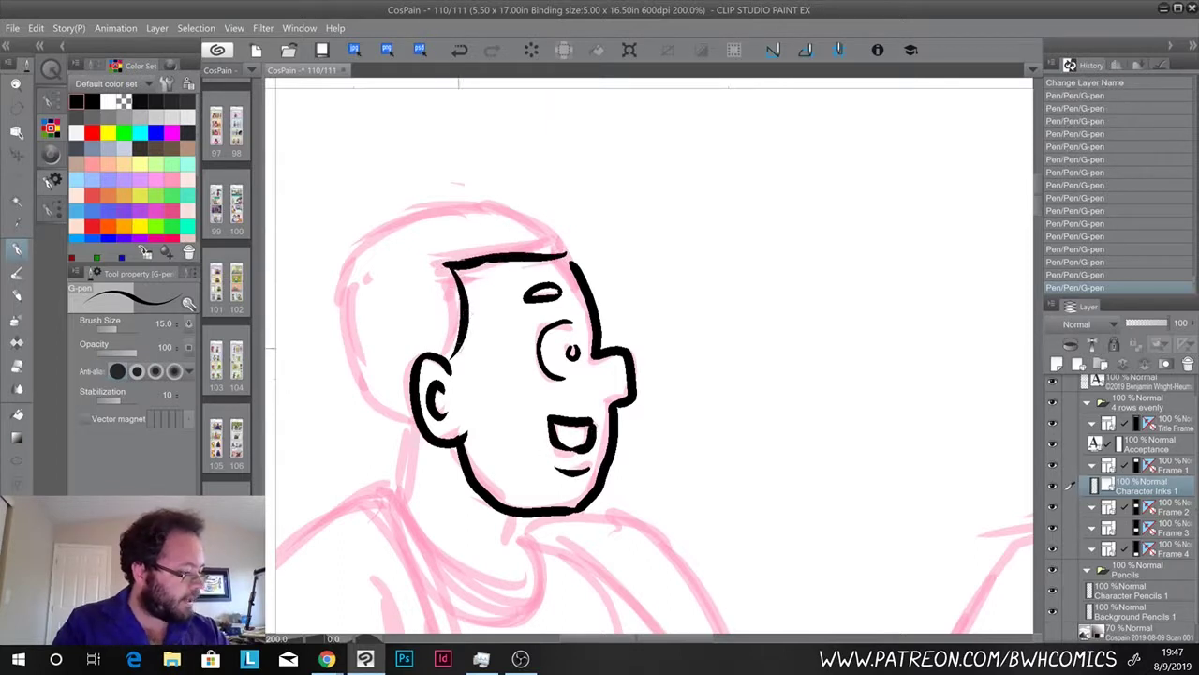
Ink the left man's outer hair, the back of his head and both neck lines
mouse_move(567, 255)
left_mouse_down()
mouse_move(541, 222)
mouse_move(435, 216)
mouse_move(373, 228)
mouse_move(336, 314)
mouse_move(340, 347)
left_mouse_up()
left_click_drag(344, 306, 381, 411)
mouse_move(342, 330)
left_mouse_down()
mouse_move(385, 412)
mouse_move(419, 432)
left_mouse_up()
left_click_drag(397, 483, 417, 348)
left_click_drag(439, 296, 420, 370)
left_click_drag(549, 380, 536, 416)
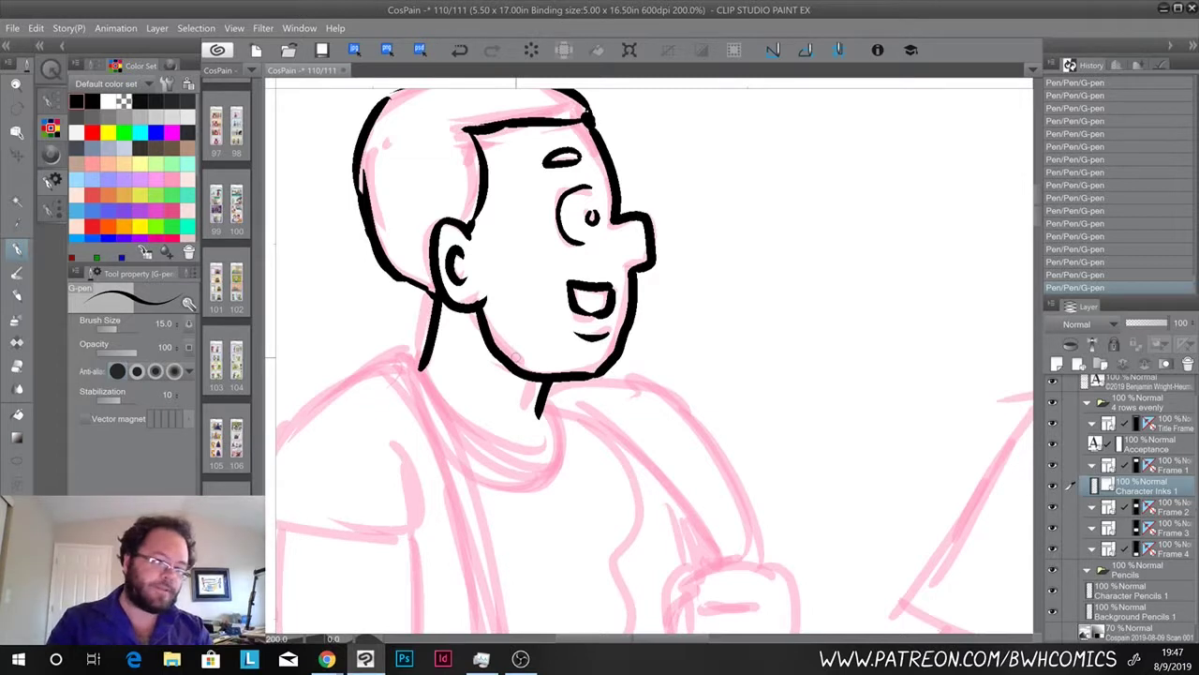
Ink both edges of the bag strap running from the left man's shoulder down across his chest
left_click_drag(514, 354, 566, 175)
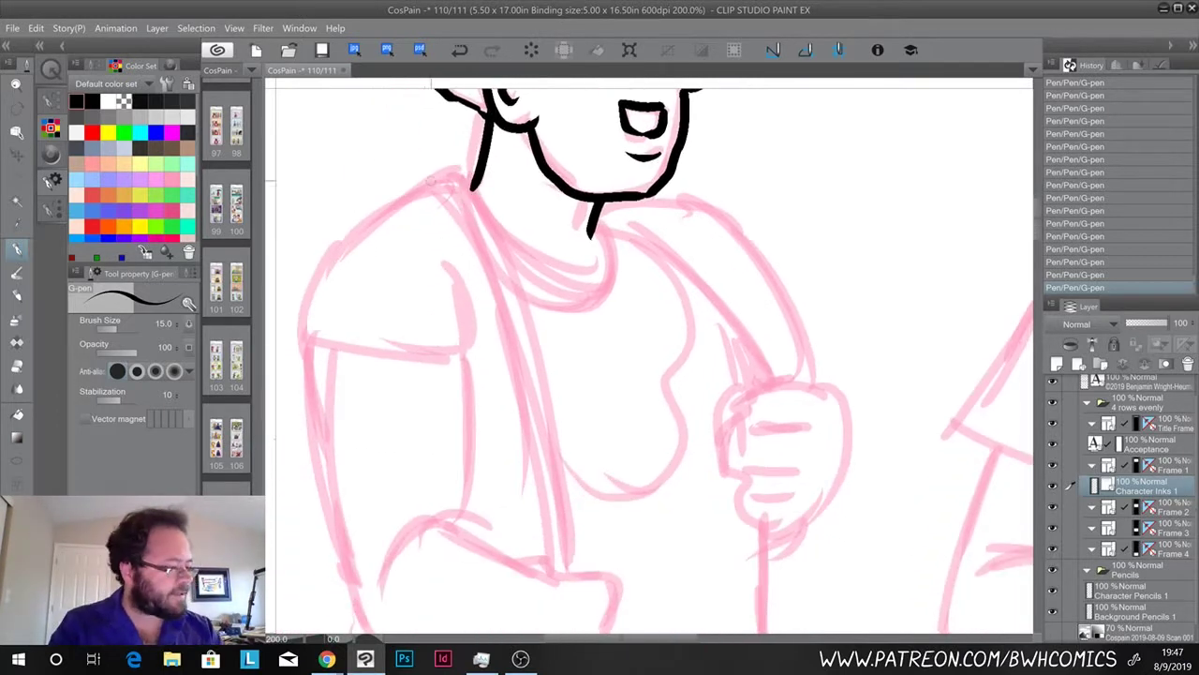
left_click_drag(458, 170, 565, 477)
left_click_drag(562, 437, 584, 578)
mouse_move(429, 172)
left_mouse_down()
mouse_move(470, 177)
mouse_move(560, 562)
left_mouse_up()
left_click_drag(546, 500, 562, 575)
Ink the left man's shoulder and short sleeve, undoing the rough shoulder strokes and redrawing them down to the sleeve hem
mouse_move(432, 174)
left_mouse_down()
mouse_move(333, 253)
mouse_move(309, 334)
left_mouse_up()
left_click_drag(320, 287, 296, 330)
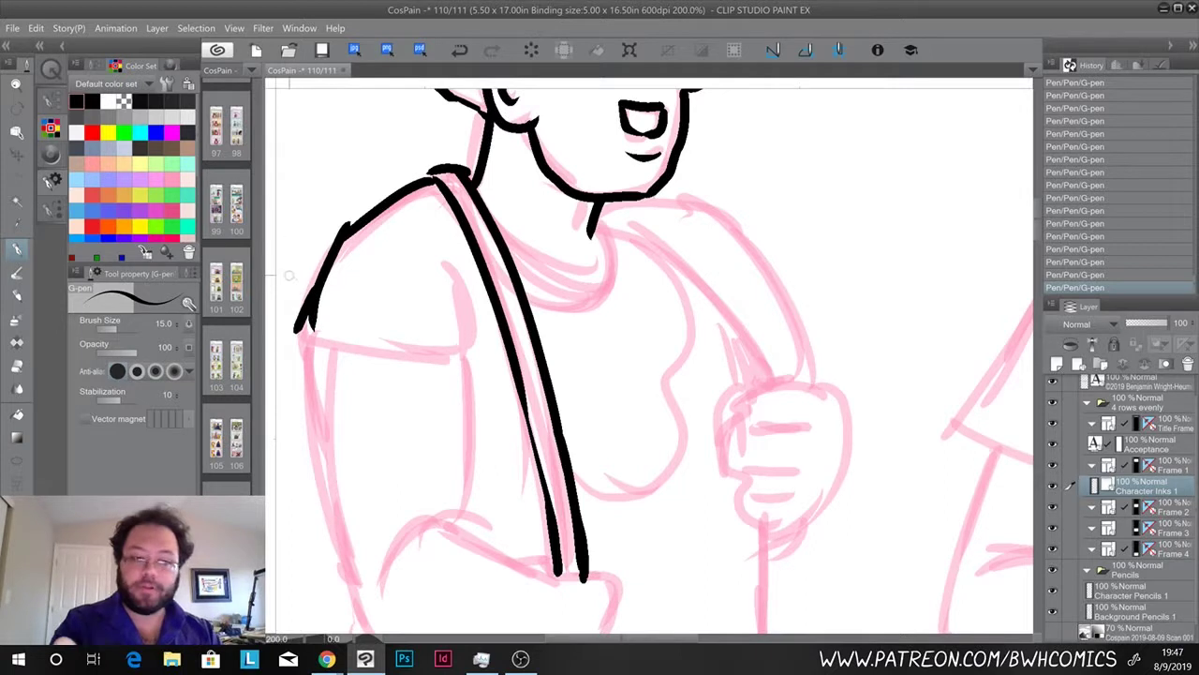
key("ctrl+z")
key("ctrl+z")
mouse_move(345, 230)
left_mouse_down()
mouse_move(301, 341)
mouse_move(466, 358)
left_mouse_up()
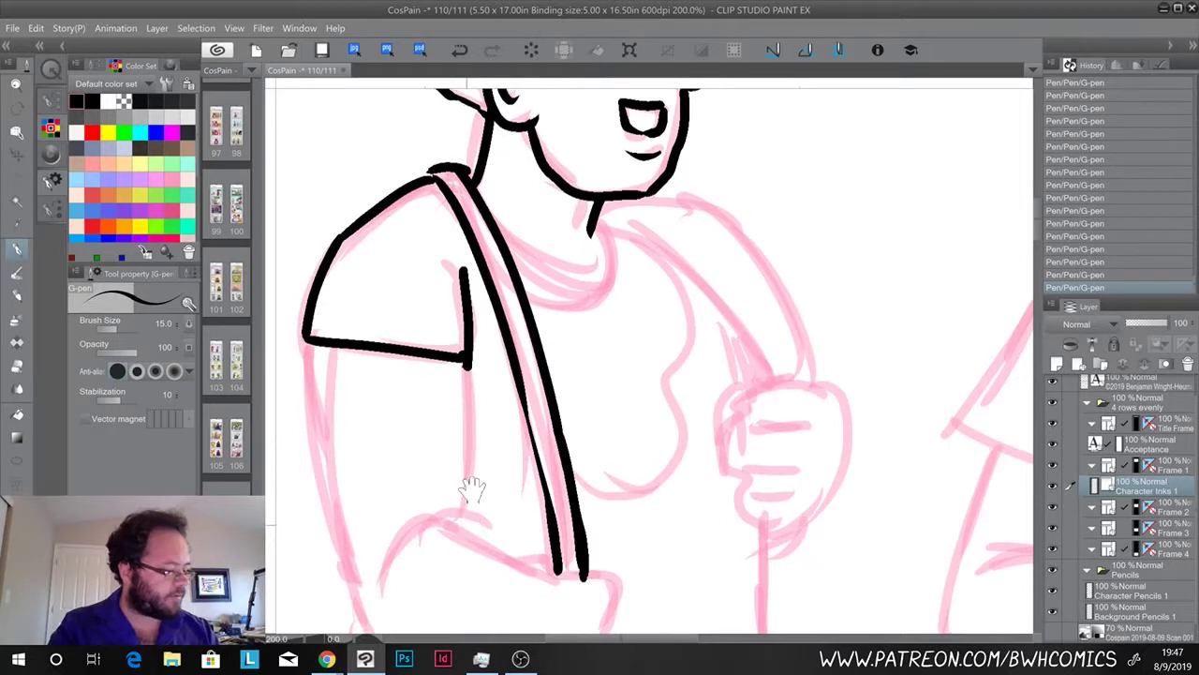
left_click_drag(465, 528, 466, 332)
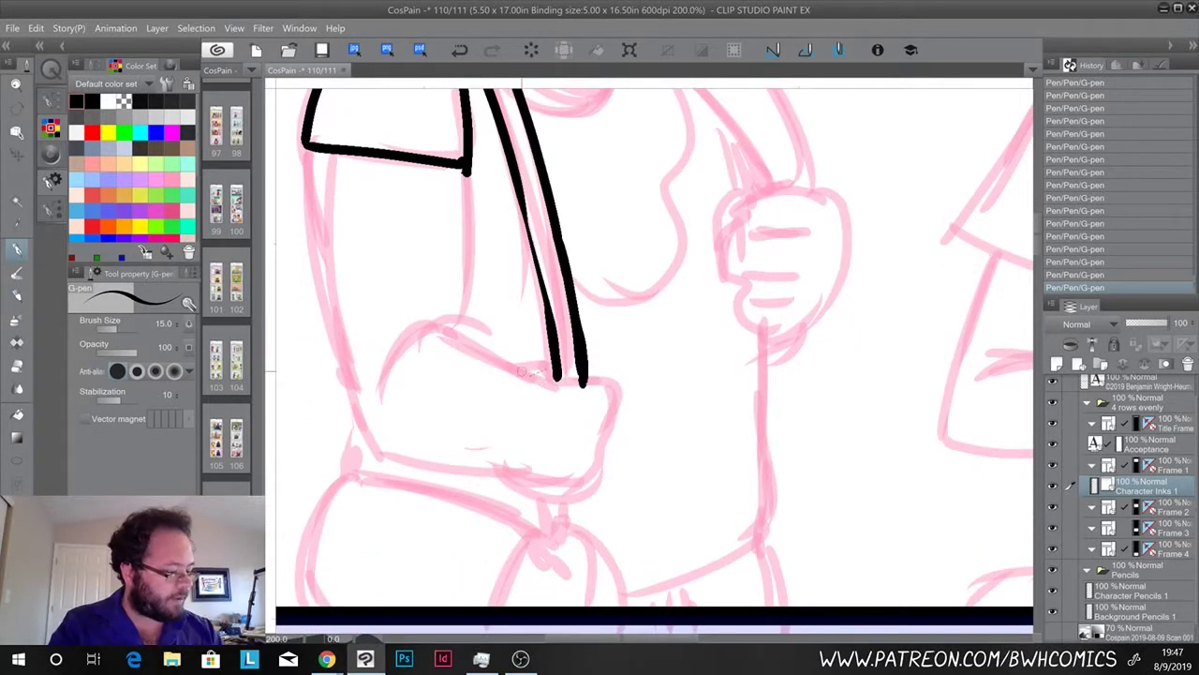
Ink the left man's upper arm below the sleeve and the bent forearm and hand gripping the bag strap
mouse_move(522, 371)
left_mouse_down()
mouse_move(554, 364)
mouse_move(538, 371)
mouse_move(610, 394)
mouse_move(603, 478)
mouse_move(575, 502)
mouse_move(354, 450)
left_mouse_up()
mouse_move(527, 369)
left_mouse_down()
mouse_move(430, 329)
mouse_move(368, 384)
left_mouse_up()
left_click_drag(464, 167, 466, 318)
left_click_drag(462, 230, 462, 328)
mouse_move(318, 155)
left_mouse_down()
mouse_move(356, 445)
mouse_move(411, 508)
left_mouse_up()
Ink the short strap end below the left man's hand and the rounded form under it down to the panel's border
key("space")
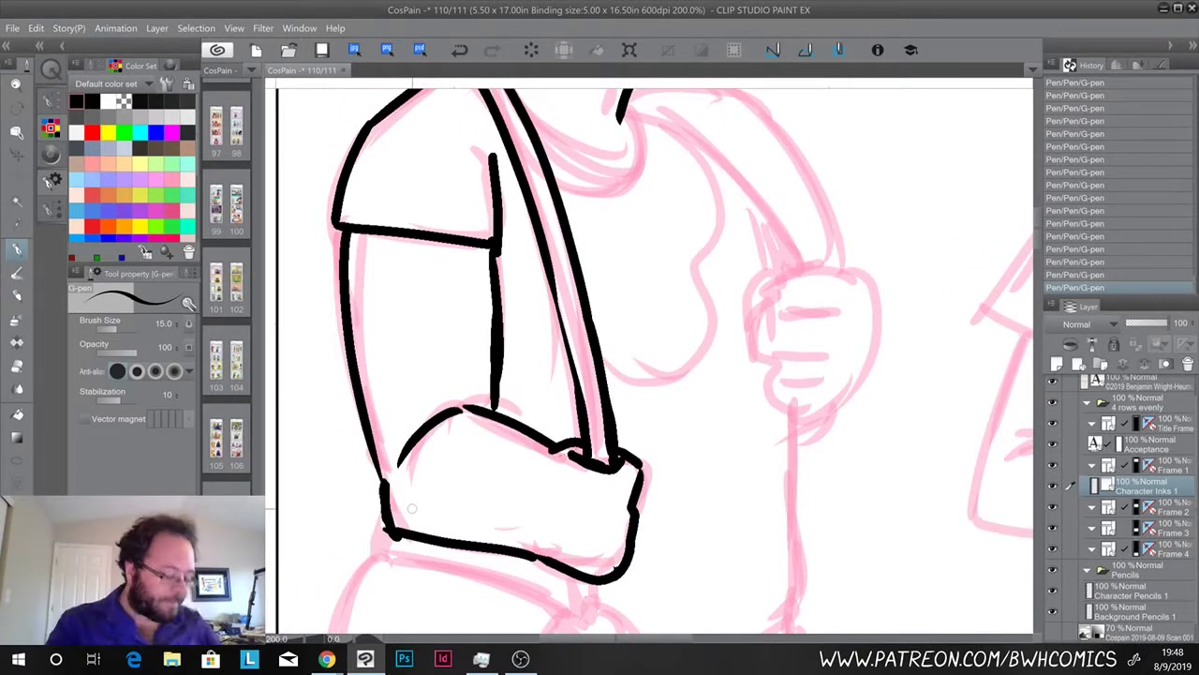
mouse_move(609, 579)
left_mouse_down()
mouse_move(600, 613)
mouse_move(575, 594)
mouse_move(584, 622)
mouse_move(605, 601)
mouse_move(568, 618)
mouse_move(633, 637)
left_mouse_up()
left_click_drag(570, 615, 529, 658)
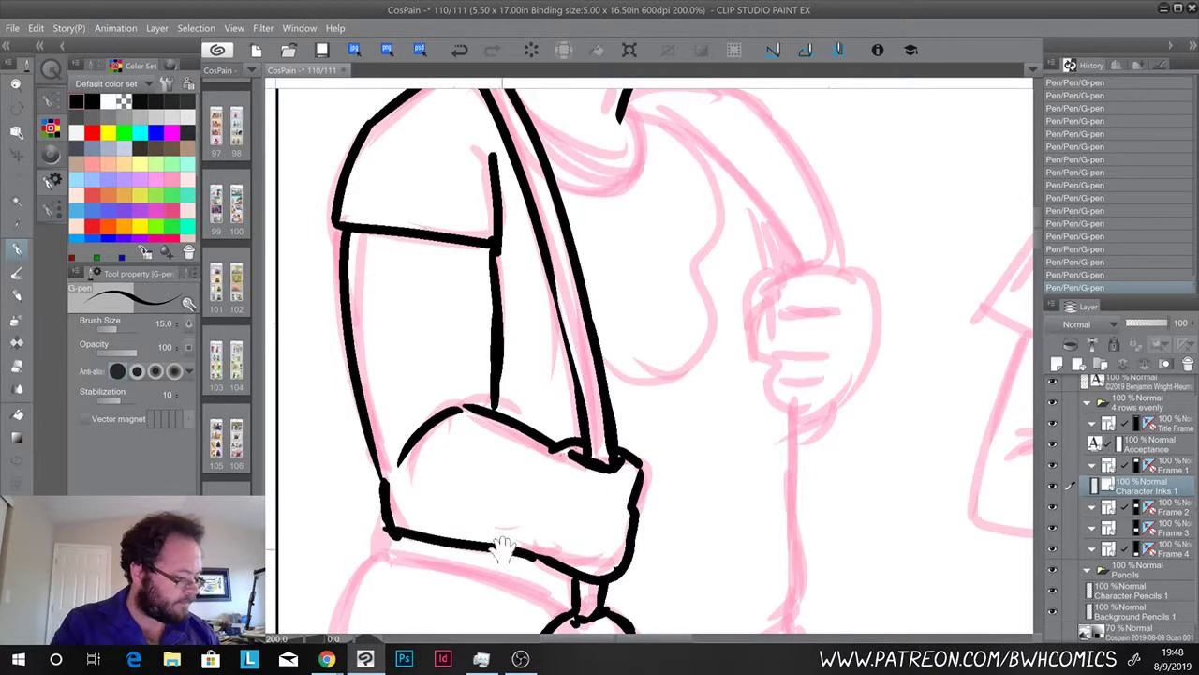
left_click_drag(500, 543, 491, 416)
left_click_drag(611, 499, 654, 565)
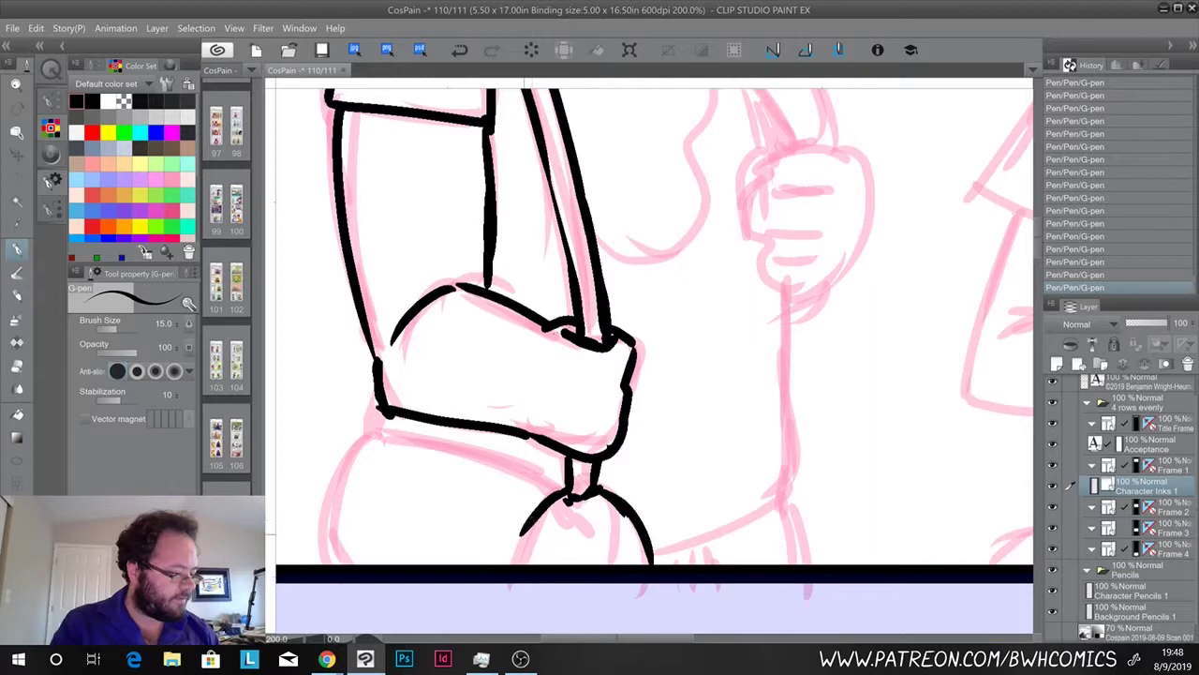
left_click_drag(526, 527, 507, 565)
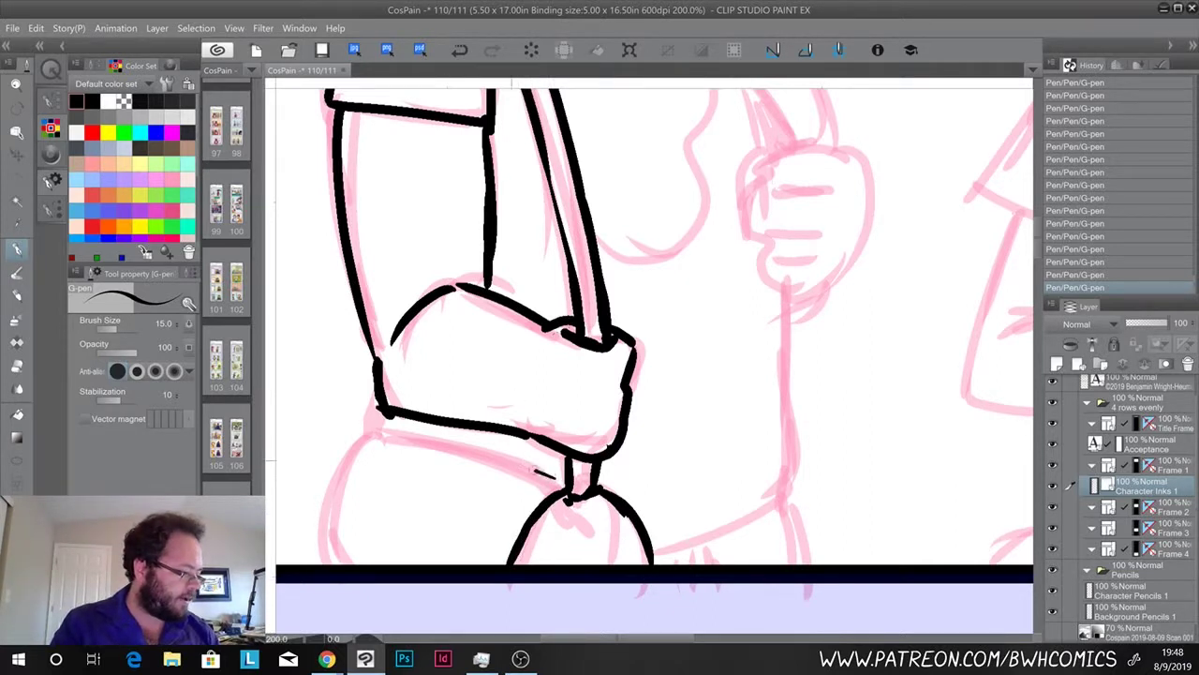
Ink the thin double line beneath the left man's forearm, undoing the first slanted stroke and redrawing it lower
left_click_drag(553, 478, 416, 419)
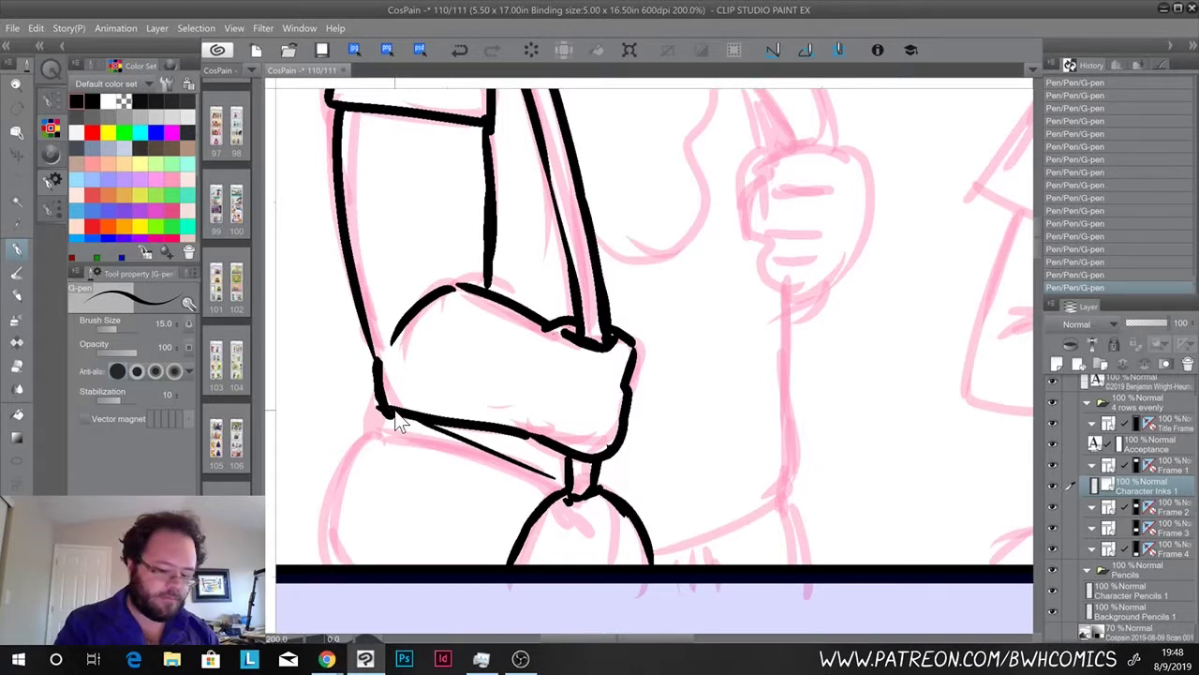
key("ctrl+z")
mouse_move(559, 487)
left_mouse_down()
mouse_move(361, 443)
mouse_move(550, 481)
left_mouse_up()
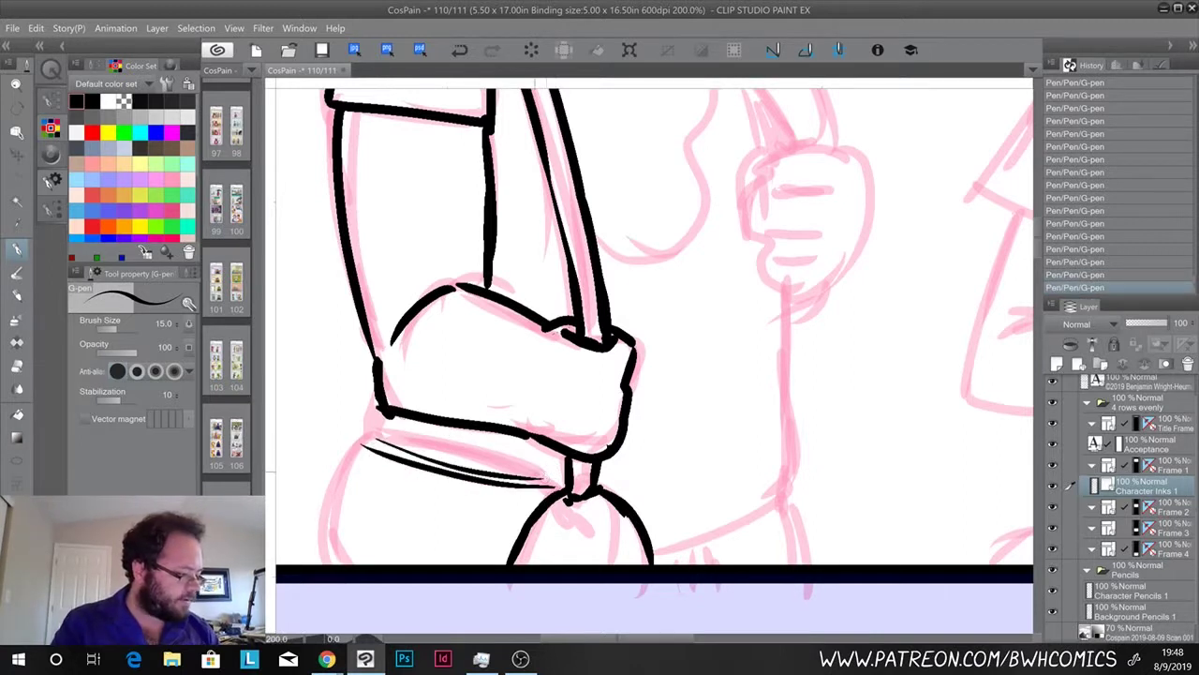
left_click_drag(383, 433, 566, 481)
Ink the outer curve below the left man's elbow and the short connecting lines, undoing and redrawing the misplaced strokes
mouse_move(379, 423)
left_mouse_down()
mouse_move(337, 475)
mouse_move(318, 567)
left_mouse_up()
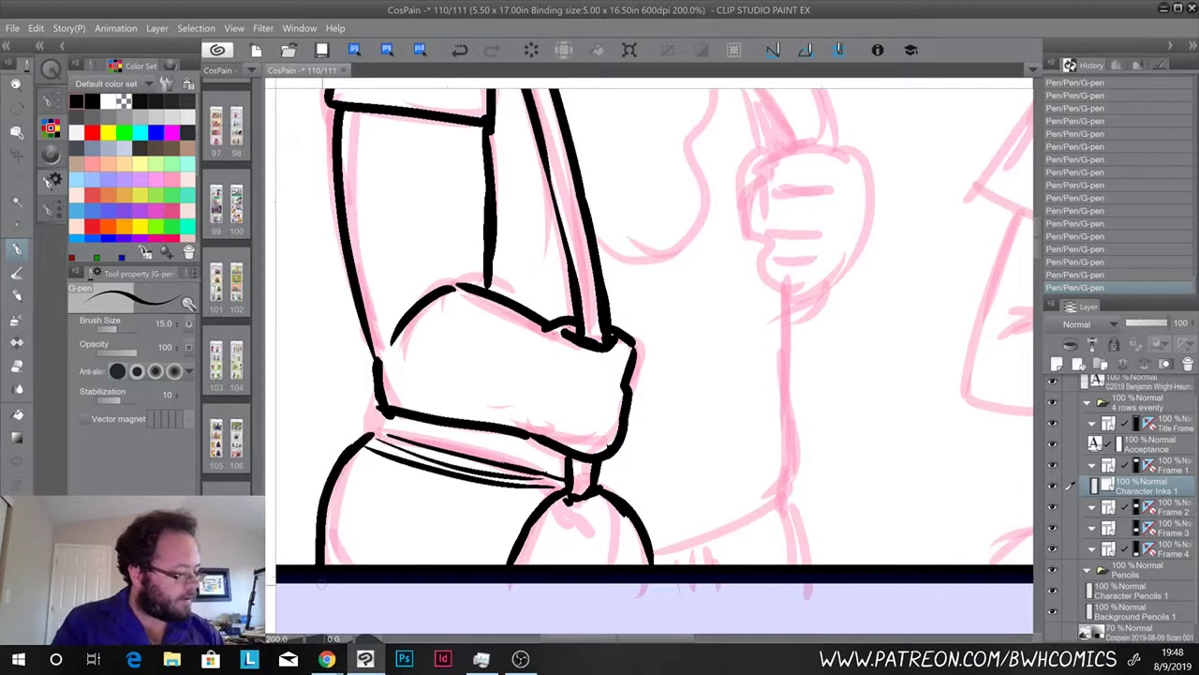
key("ctrl+z")
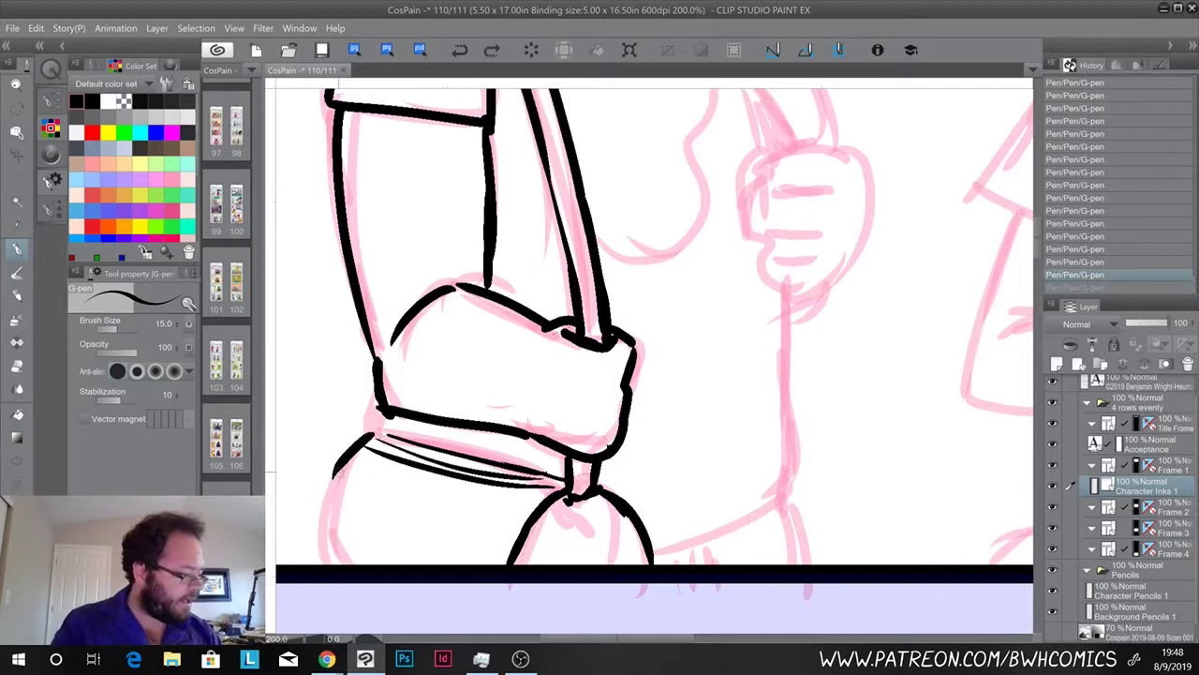
left_click_drag(341, 466, 326, 562)
left_click_drag(378, 388, 366, 451)
left_click_drag(382, 412, 382, 433)
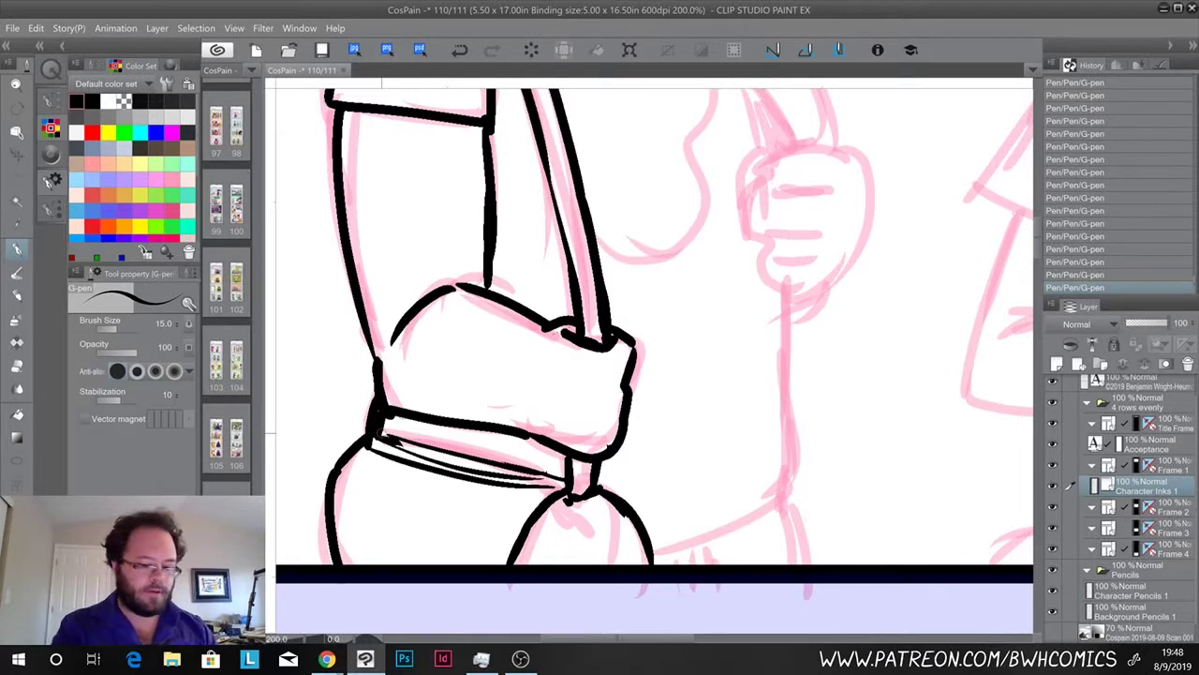
key("ctrl+z")
key("ctrl+z")
mouse_move(386, 408)
left_mouse_down()
mouse_move(382, 436)
mouse_move(401, 444)
left_mouse_up()
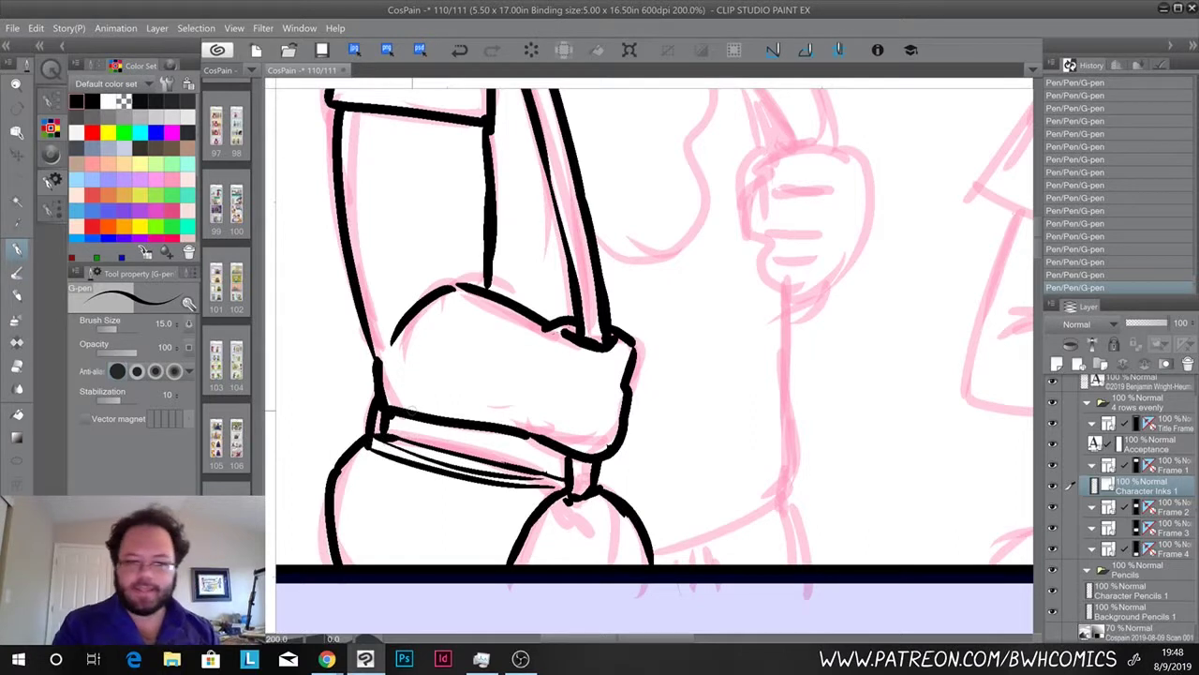
Ink the left man's round shirt collar, and undo the extra stroke along the inner edge of the strap
scroll(407, 406, "up", 5)
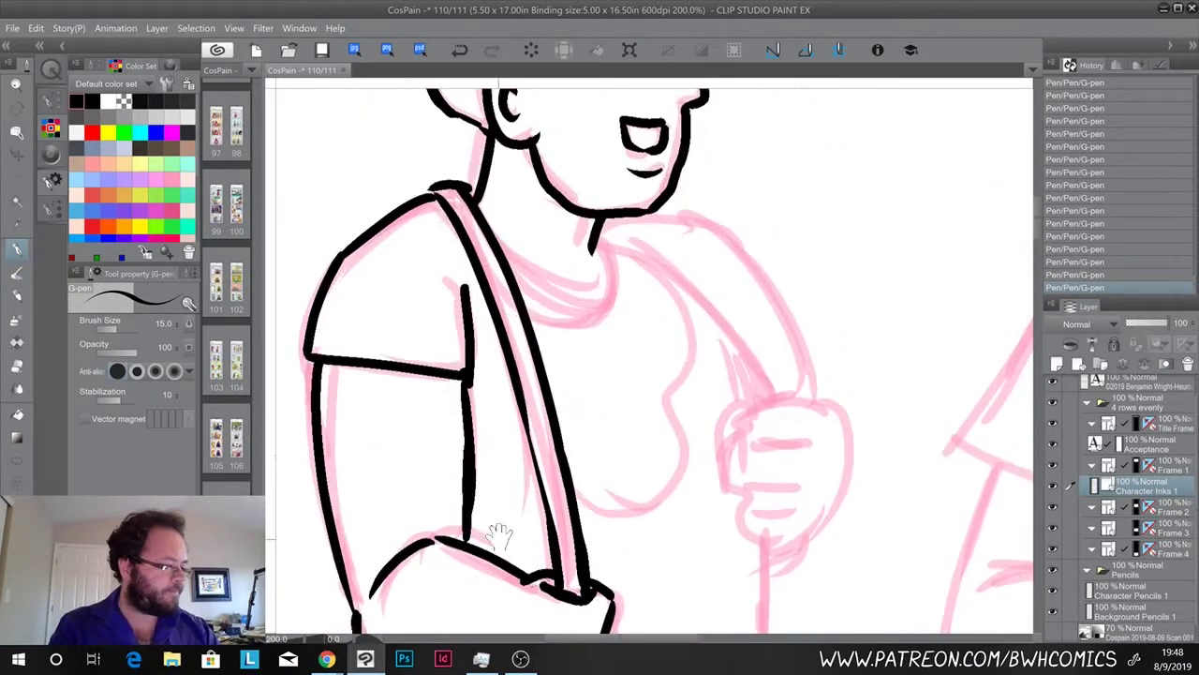
mouse_move(608, 260)
left_mouse_down()
mouse_move(626, 323)
mouse_move(592, 346)
mouse_move(609, 351)
left_mouse_up()
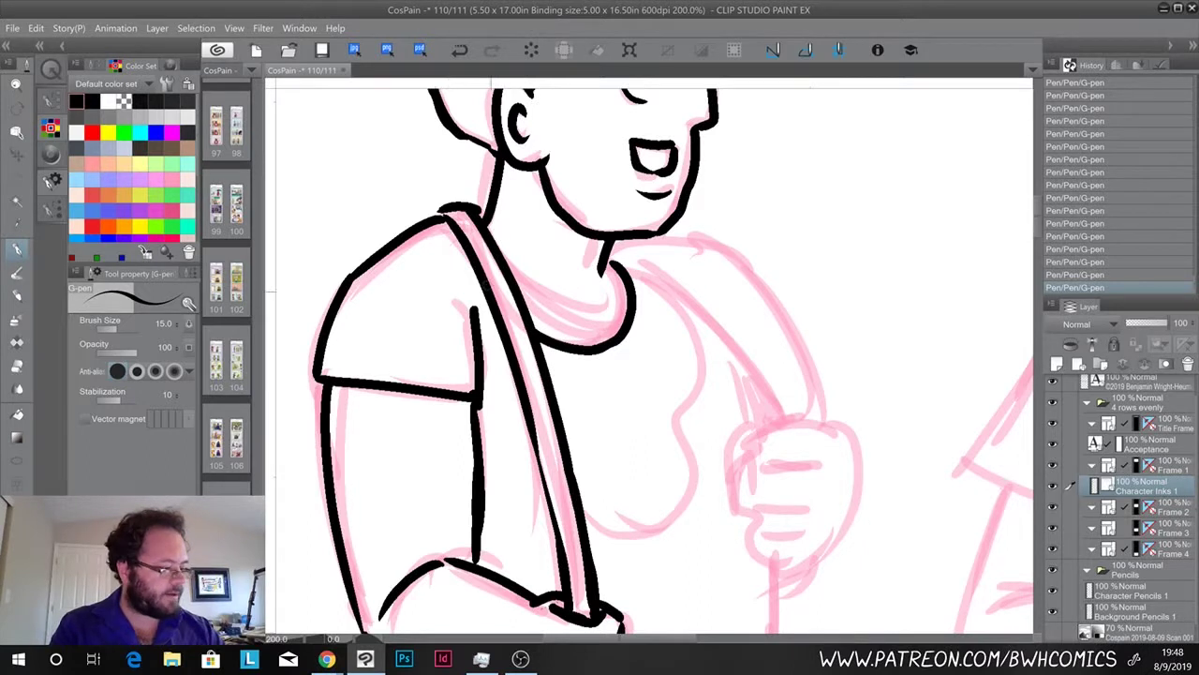
left_click_drag(464, 247, 485, 293)
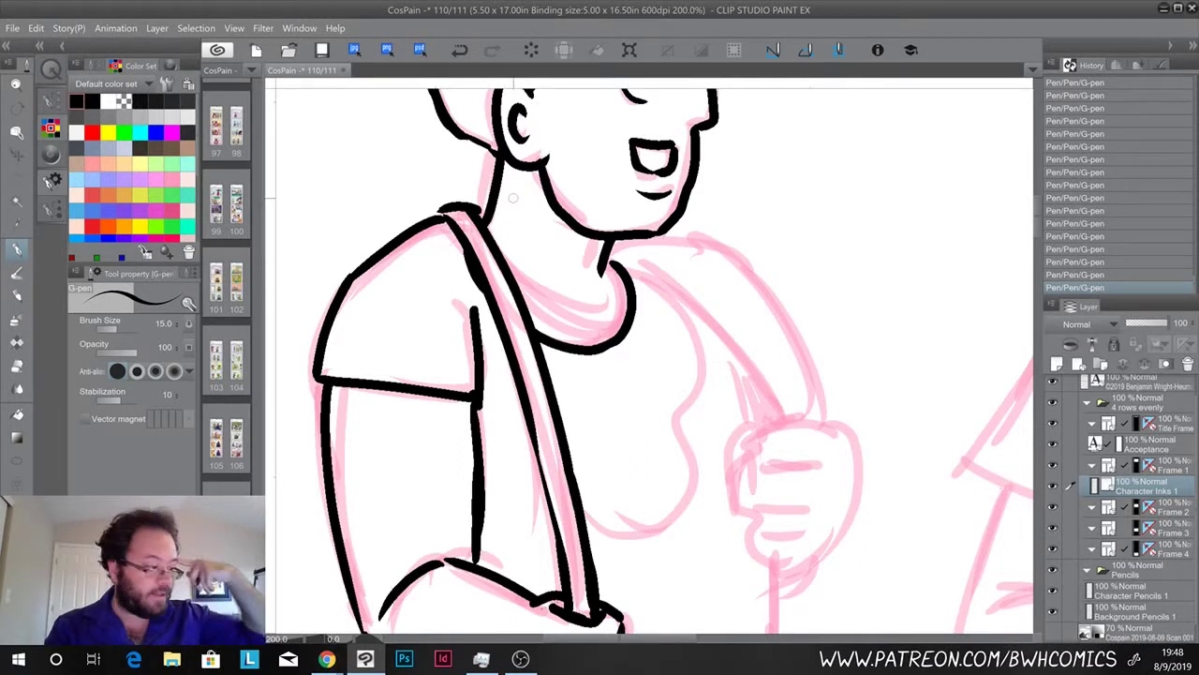
key("ctrl+z")
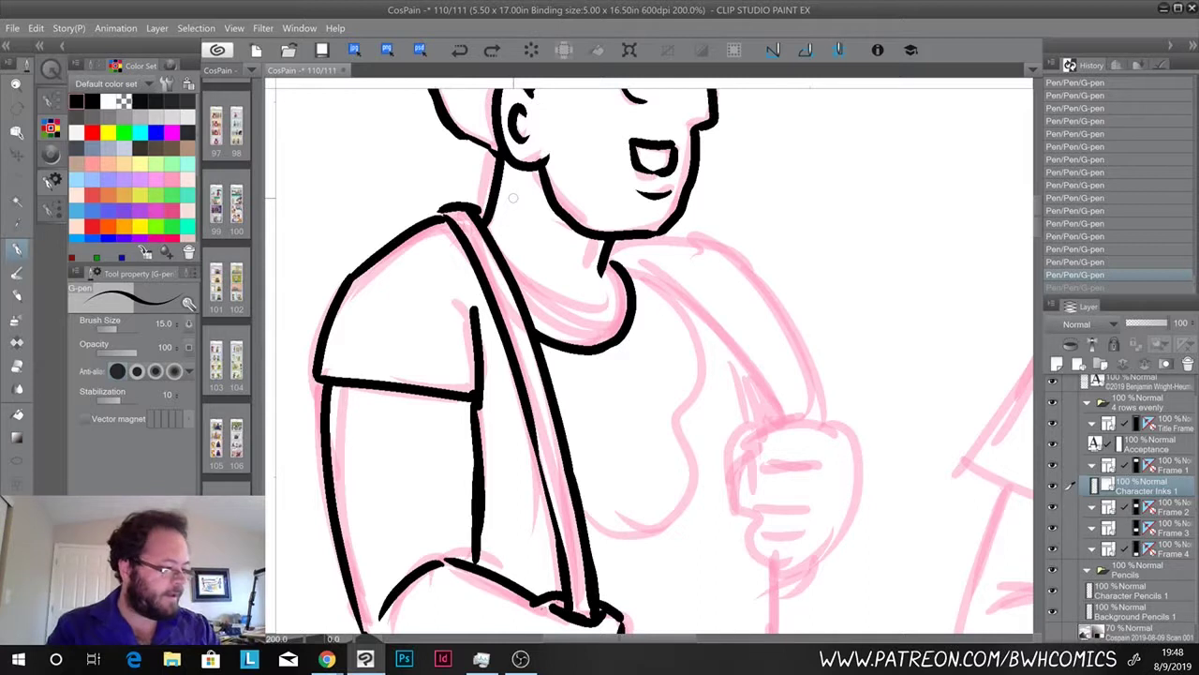
Ink the second strap arching over the left man's far shoulder and the outline of the fist holding it
mouse_move(614, 358)
left_mouse_down()
mouse_move(615, 477)
mouse_move(633, 476)
mouse_move(583, 396)
left_mouse_up()
mouse_move(551, 318)
left_mouse_down()
mouse_move(645, 365)
mouse_move(709, 441)
mouse_move(723, 487)
left_mouse_up()
mouse_move(611, 295)
left_mouse_down()
mouse_move(720, 363)
mouse_move(761, 450)
mouse_move(769, 486)
mouse_move(647, 340)
mouse_move(618, 369)
mouse_move(632, 392)
mouse_move(622, 407)
mouse_move(643, 427)
mouse_move(626, 452)
mouse_move(667, 491)
mouse_move(698, 485)
left_mouse_up()
mouse_move(703, 356)
left_mouse_down()
mouse_move(720, 439)
mouse_move(717, 477)
mouse_move(698, 487)
left_mouse_up()
left_click_drag(620, 386, 700, 395)
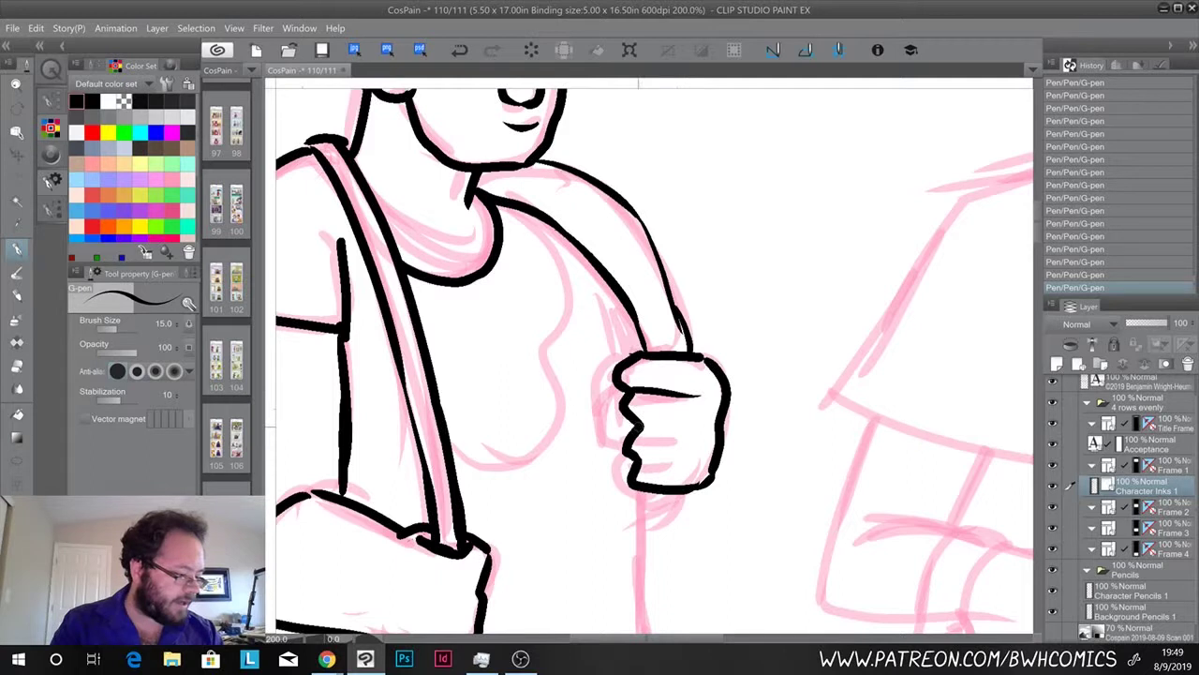
Ink the remaining finger lines of the left man's fist, its inner edge and the curve below the hand
left_click_drag(634, 424, 702, 433)
left_click_drag(634, 459, 695, 465)
mouse_move(622, 387)
left_mouse_down()
mouse_move(610, 418)
mouse_move(625, 451)
left_mouse_up()
left_click_drag(693, 493, 639, 538)
Ink the front of the left man's torso, his shirt hem, the trouser edge and the small marks at the waist
mouse_move(589, 428)
left_mouse_down()
mouse_move(596, 378)
mouse_move(525, 238)
left_mouse_up()
mouse_move(613, 251)
left_mouse_down()
mouse_move(624, 473)
mouse_move(482, 518)
left_mouse_up()
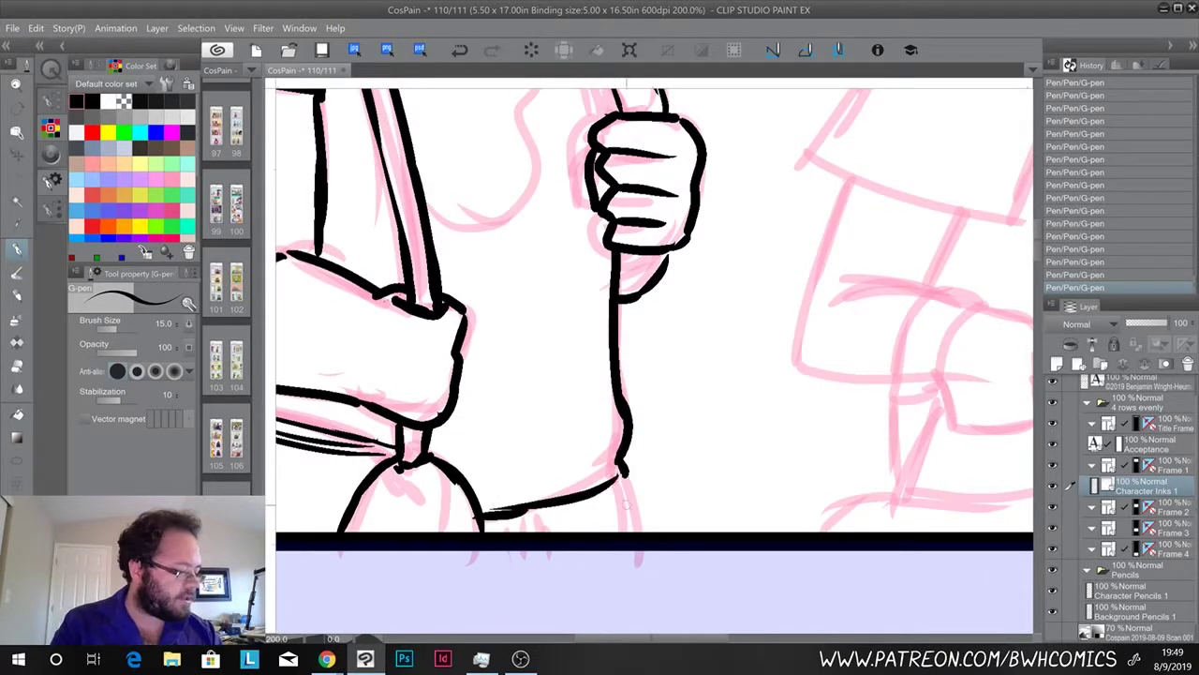
left_click_drag(624, 478, 645, 573)
mouse_move(536, 520)
left_mouse_down()
mouse_move(552, 538)
mouse_move(526, 536)
left_mouse_up()
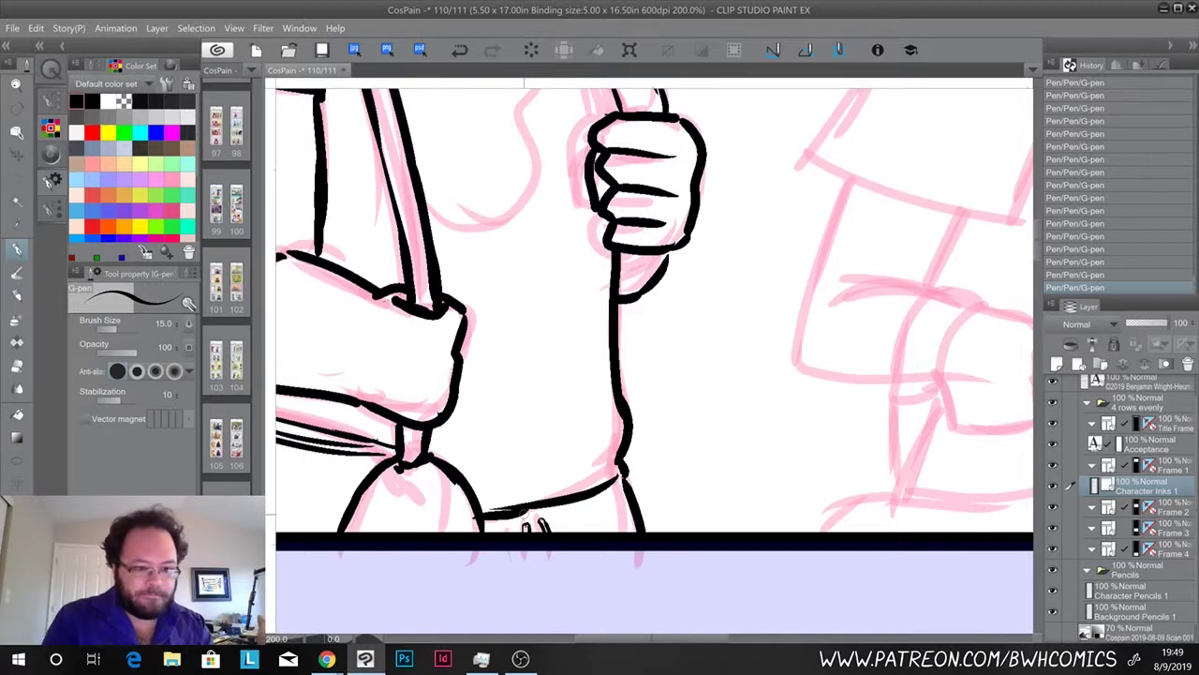
Reinforce the outer curve above the left man's fist and add a short line just above the hand
left_click_drag(594, 254, 691, 515)
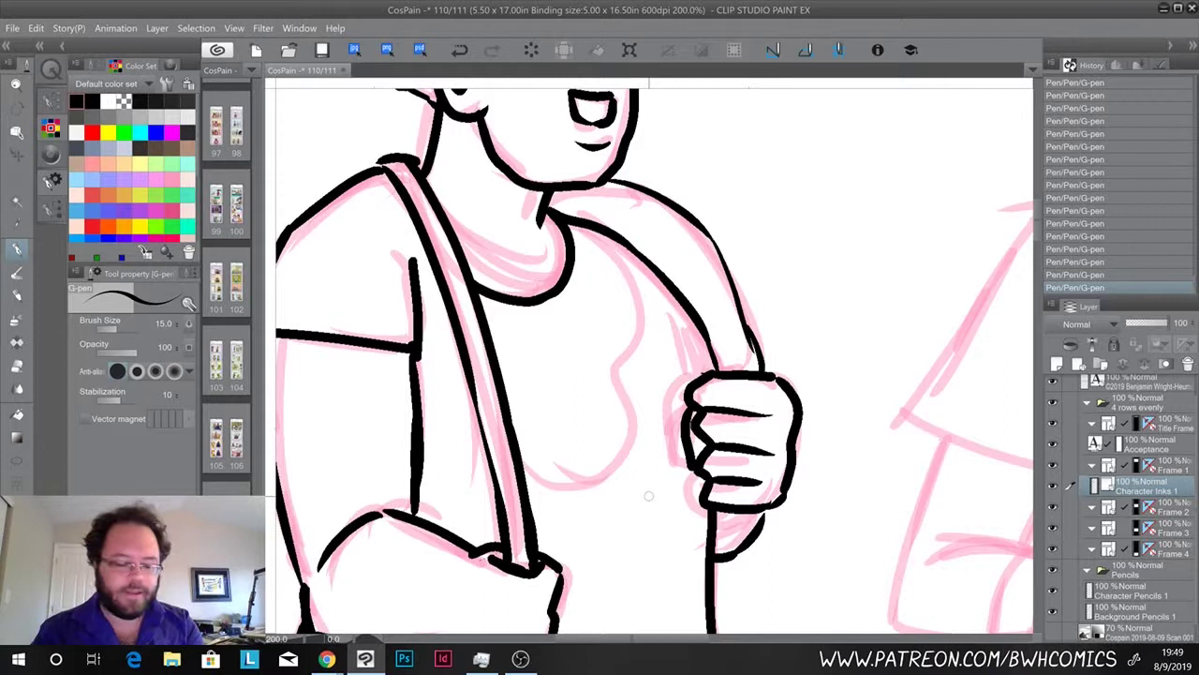
left_click_drag(728, 265, 759, 347)
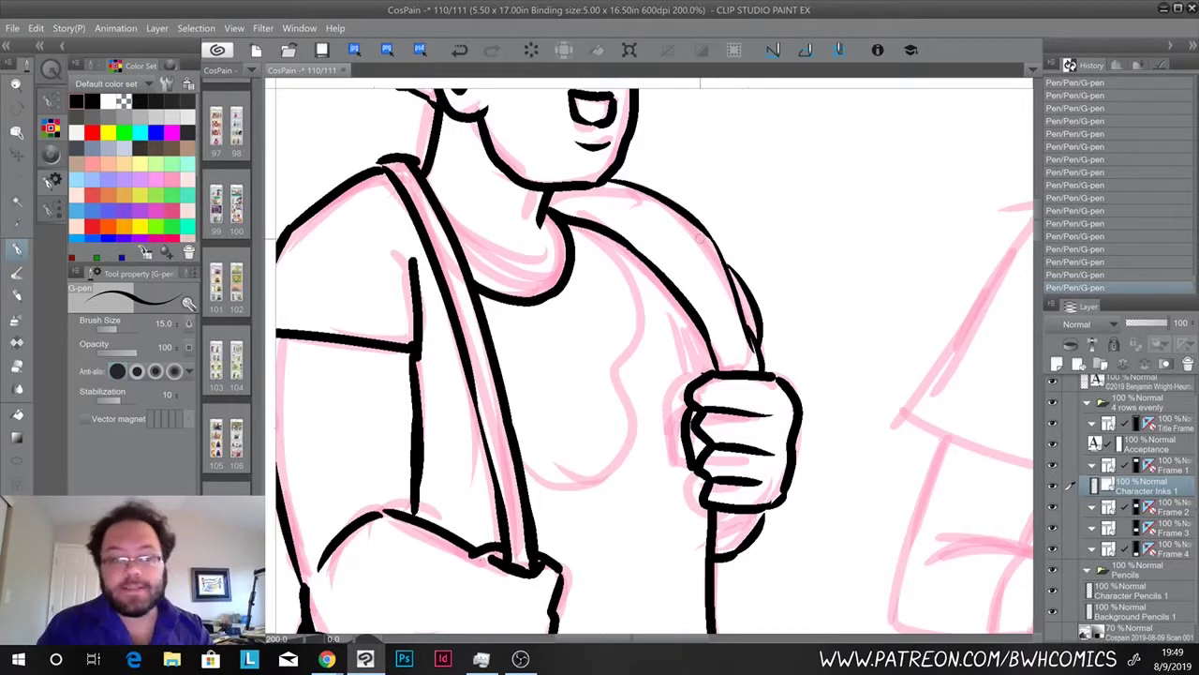
left_click_drag(704, 371, 701, 340)
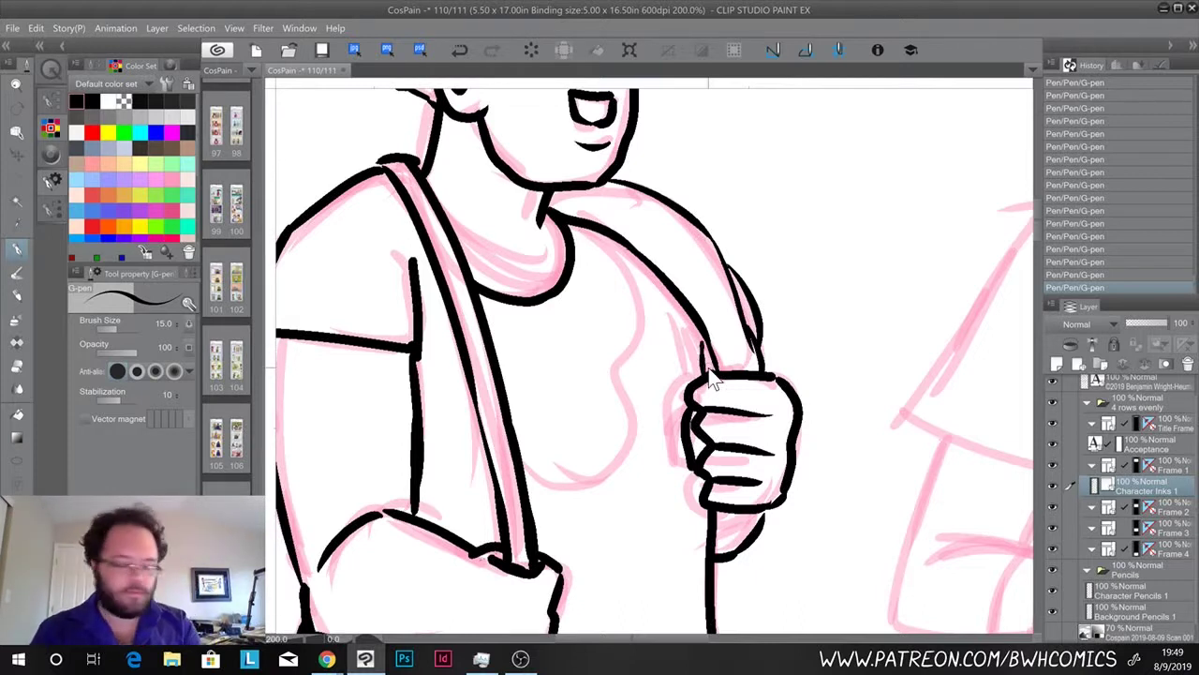
Ink the right man's back neck line and the full curve of his shirt collar
scroll(709, 366, "down", 3)
scroll(708, 366, "up", 2)
left_click_drag(747, 357, 422, 382)
mouse_move(859, 299)
left_mouse_down()
mouse_move(773, 296)
mouse_move(718, 340)
left_mouse_up()
mouse_move(773, 264)
left_mouse_down()
mouse_move(763, 330)
mouse_move(777, 367)
mouse_move(766, 397)
left_mouse_up()
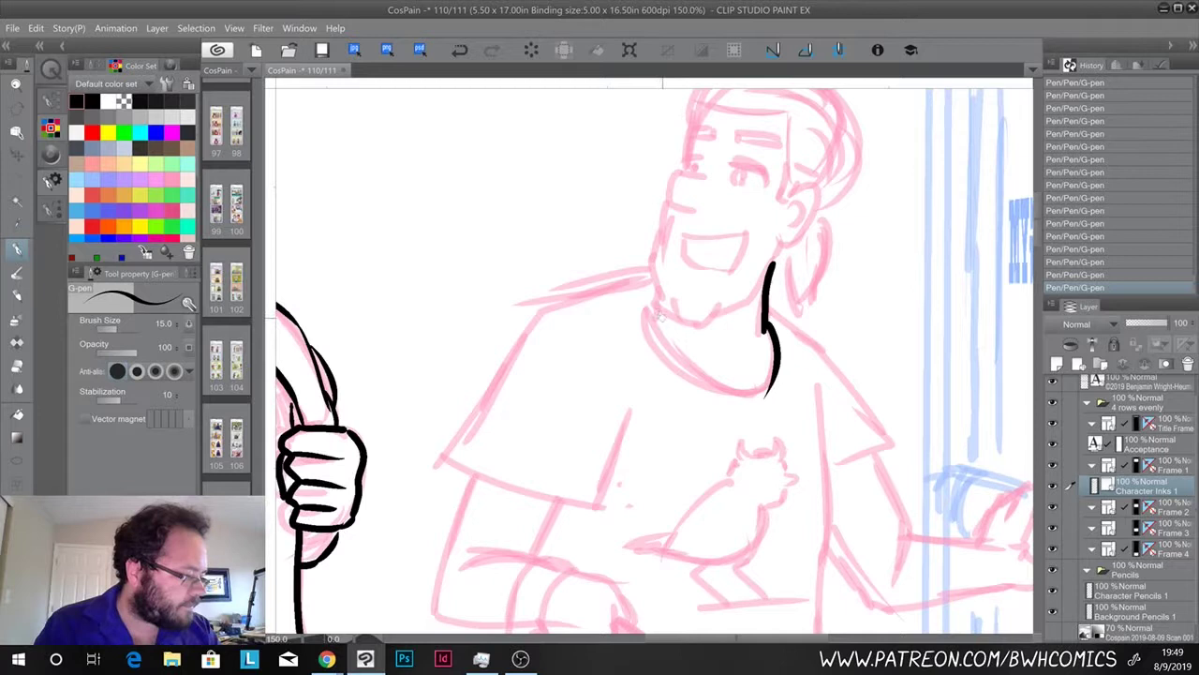
mouse_move(656, 317)
left_mouse_down()
mouse_move(696, 372)
mouse_move(770, 380)
left_mouse_up()
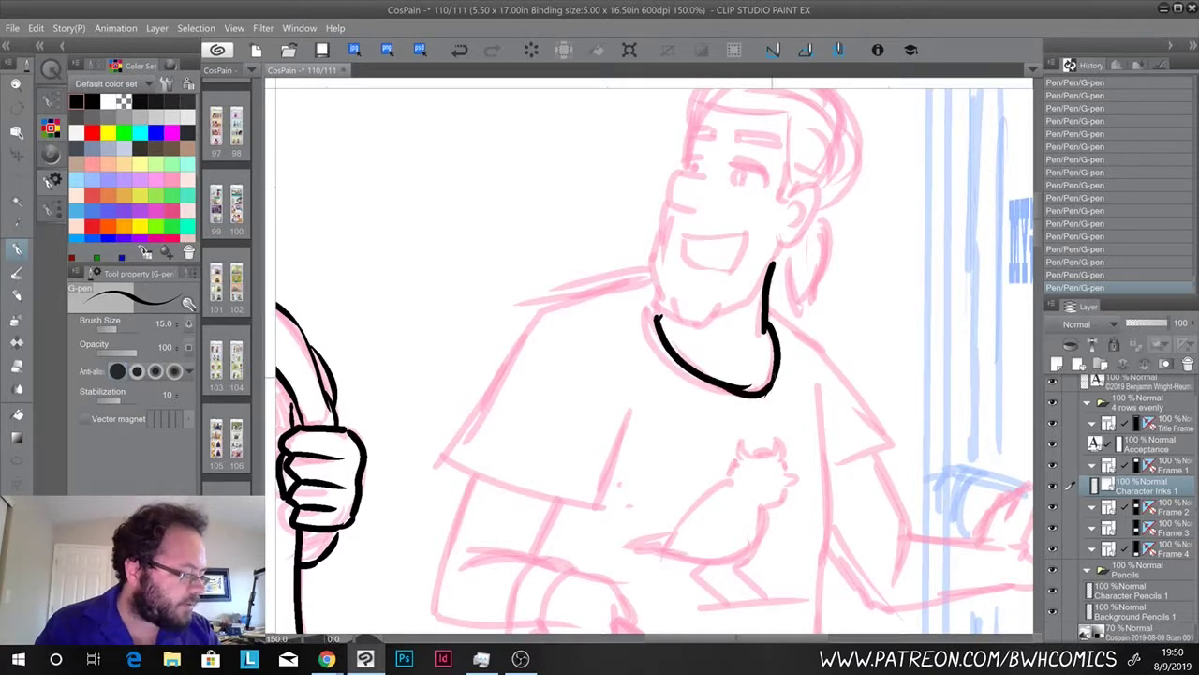
Ink the right man's ear, bearded jaw and chin
left_click_drag(729, 311, 797, 410)
mouse_move(858, 292)
left_mouse_down()
mouse_move(887, 295)
mouse_move(843, 349)
left_mouse_up()
left_click_drag(859, 308, 851, 335)
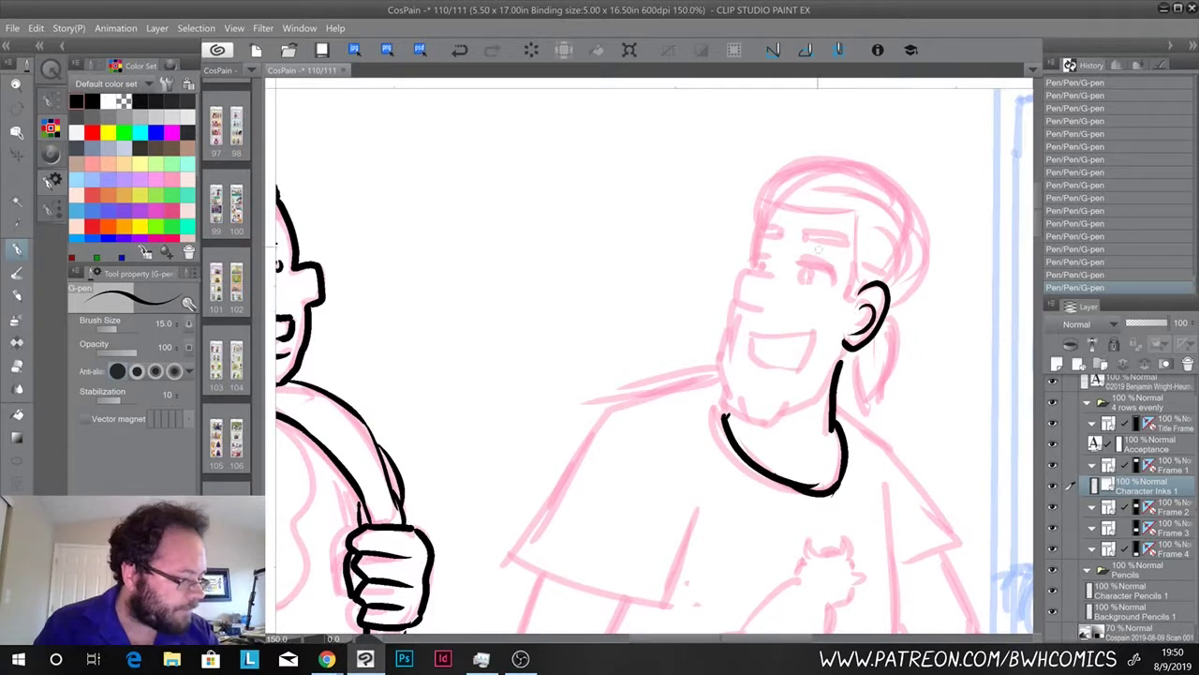
mouse_move(741, 306)
left_mouse_down()
mouse_move(721, 364)
mouse_move(726, 402)
mouse_move(768, 425)
mouse_move(810, 411)
mouse_move(848, 349)
left_mouse_up()
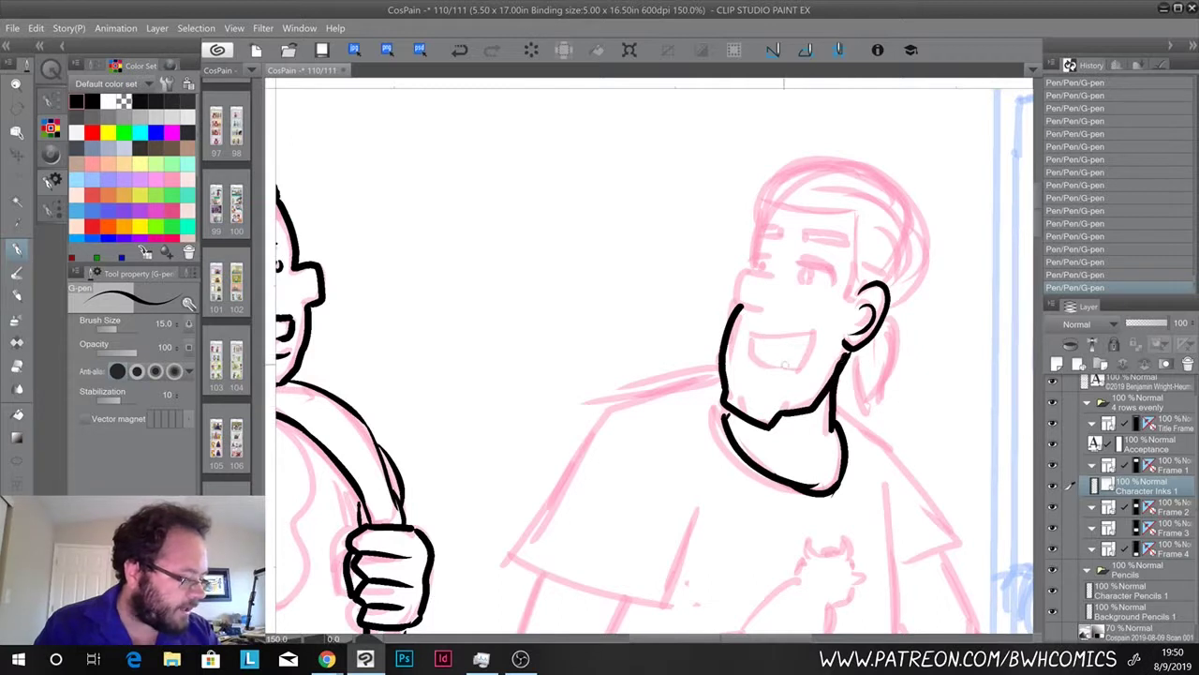
left_click_drag(739, 402, 744, 411)
Ink the right man's facial features, including nose, open mouth, eyes and eyebrows, plus his front hairline
mouse_move(759, 312)
left_mouse_down()
mouse_move(734, 305)
mouse_move(742, 271)
mouse_move(770, 272)
left_mouse_up()
mouse_move(813, 331)
left_mouse_down()
mouse_move(746, 341)
mouse_move(754, 360)
mouse_move(802, 369)
mouse_move(770, 395)
mouse_move(798, 332)
mouse_move(812, 364)
mouse_move(740, 330)
mouse_move(752, 339)
left_mouse_up()
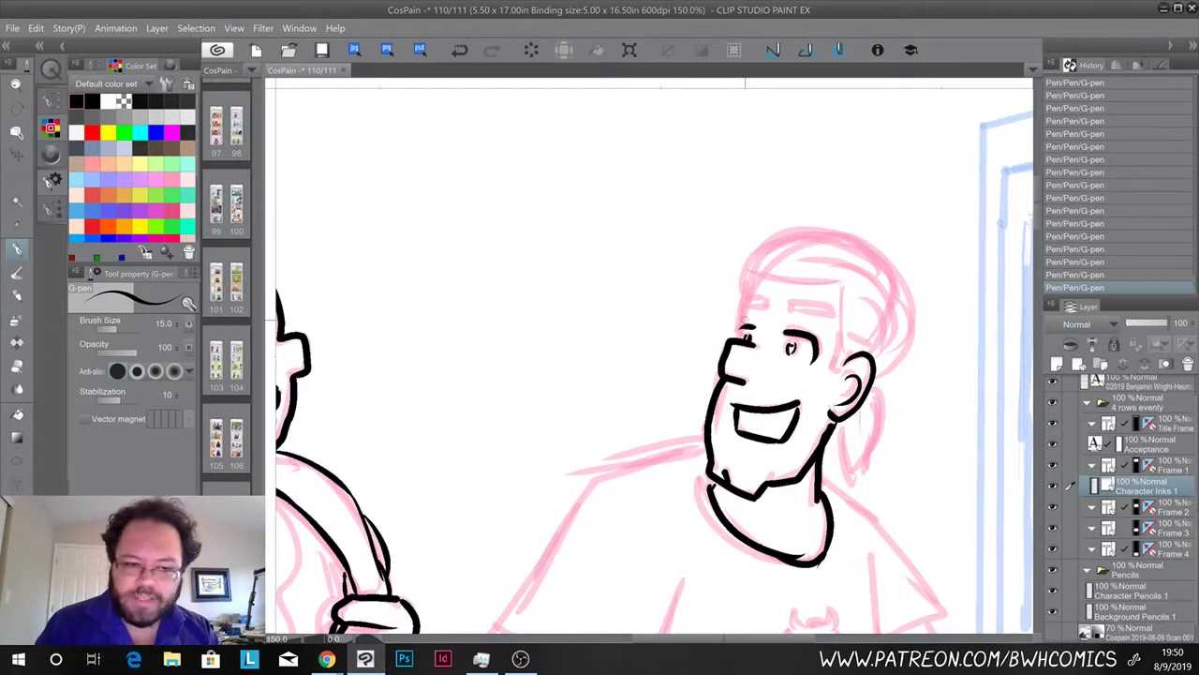
mouse_move(744, 331)
left_mouse_down()
mouse_move(735, 341)
mouse_move(740, 297)
mouse_move(770, 302)
mouse_move(746, 313)
mouse_move(834, 311)
left_mouse_up()
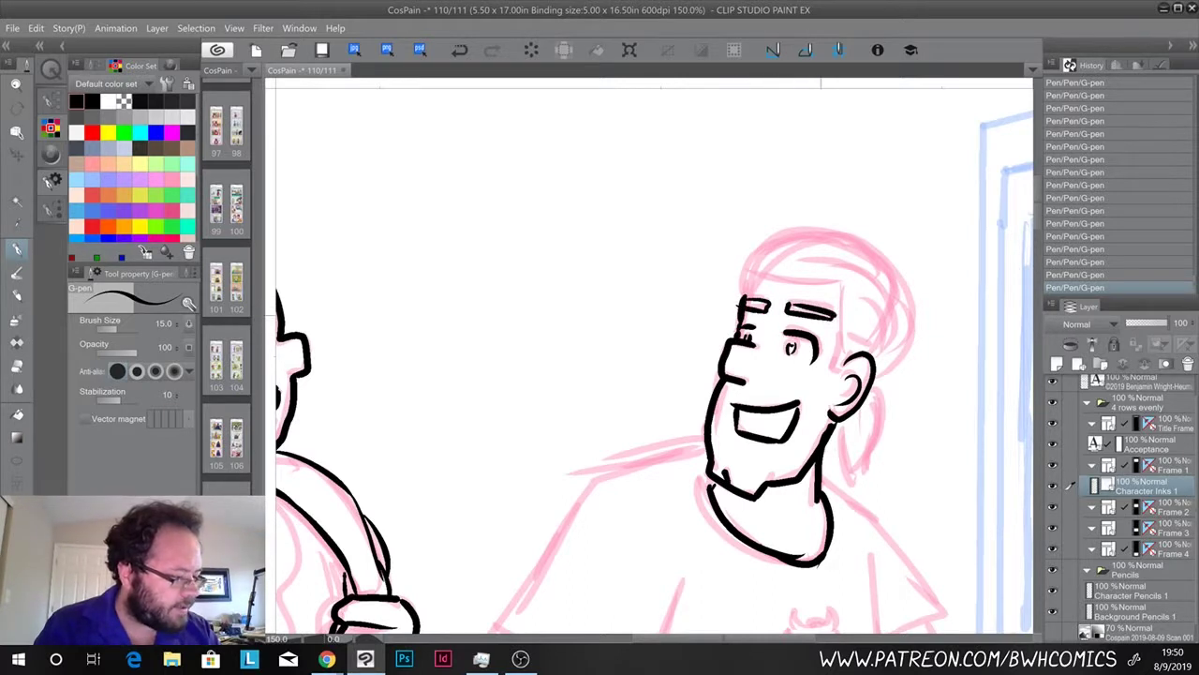
mouse_move(744, 300)
left_mouse_down()
mouse_move(759, 276)
mouse_move(838, 286)
mouse_move(847, 360)
left_mouse_up()
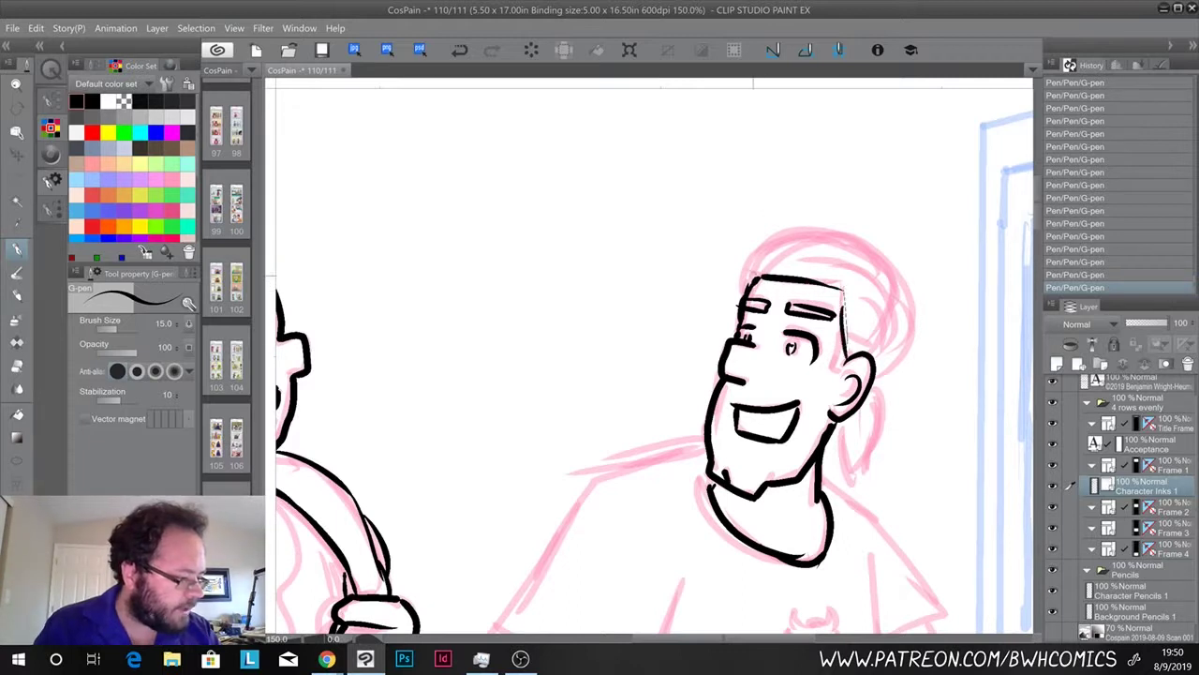
Ink the outer contour of the right man's hair and the ponytail hanging behind his ear
mouse_move(744, 292)
left_mouse_down()
mouse_move(791, 242)
mouse_move(819, 239)
mouse_move(889, 273)
left_mouse_up()
mouse_move(763, 257)
left_mouse_down()
mouse_move(860, 241)
mouse_move(914, 292)
left_mouse_up()
left_click_drag(876, 253, 914, 361)
left_click_drag(916, 302, 876, 384)
left_click_drag(769, 251, 749, 269)
left_click_drag(748, 339, 735, 256)
left_click_drag(867, 308, 845, 393)
left_click_drag(833, 341, 839, 398)
left_click_drag(840, 398, 851, 387)
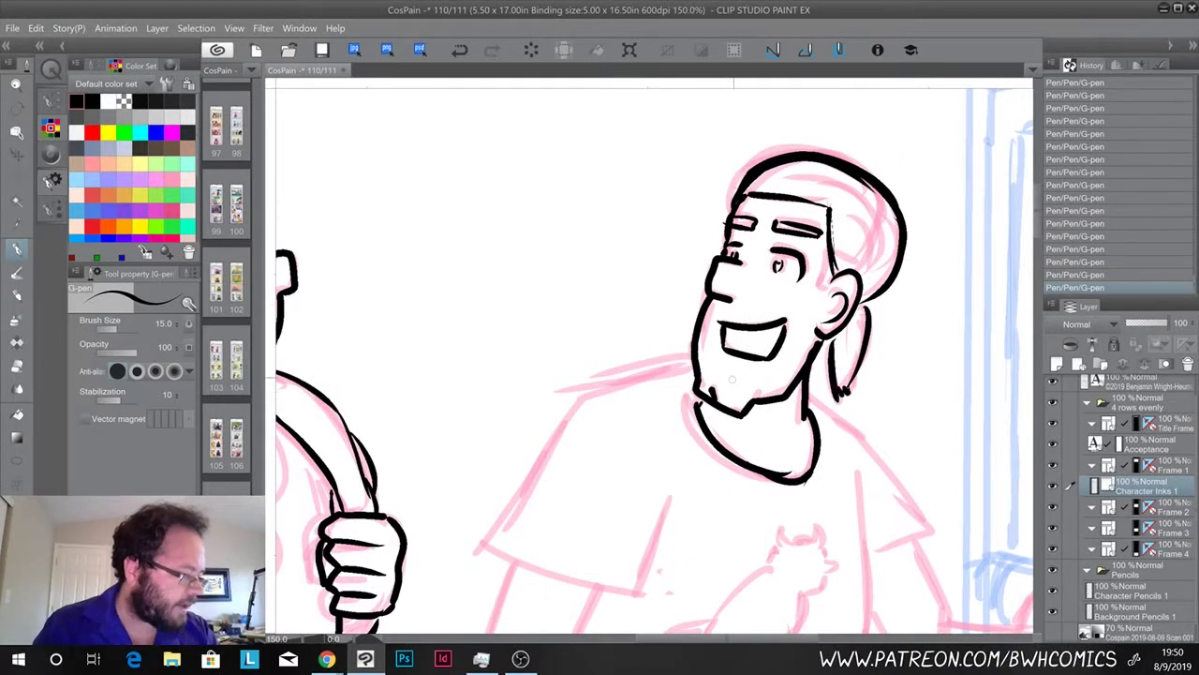
Ink the right man's far shoulder and sleeve, the side of his torso and the start of his outstretched arm
mouse_move(759, 285)
left_mouse_down()
mouse_move(750, 354)
mouse_move(739, 204)
left_mouse_up()
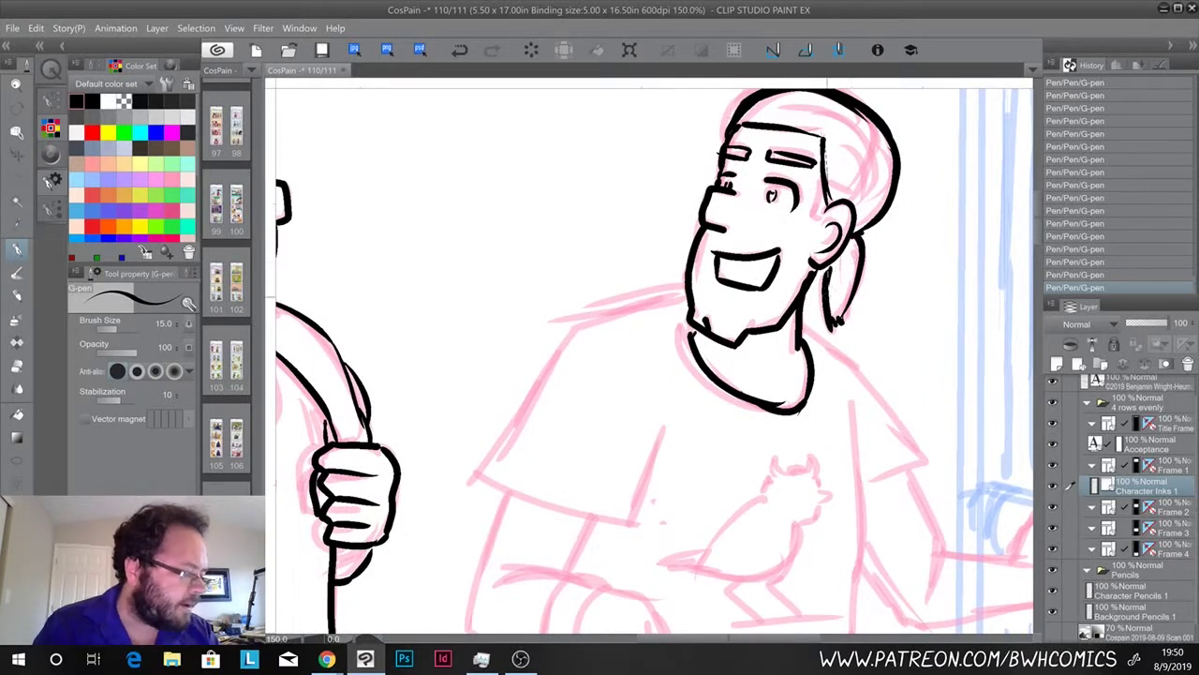
left_click_drag(782, 370, 763, 275)
left_click_drag(786, 230, 905, 367)
left_click_drag(905, 368, 909, 378)
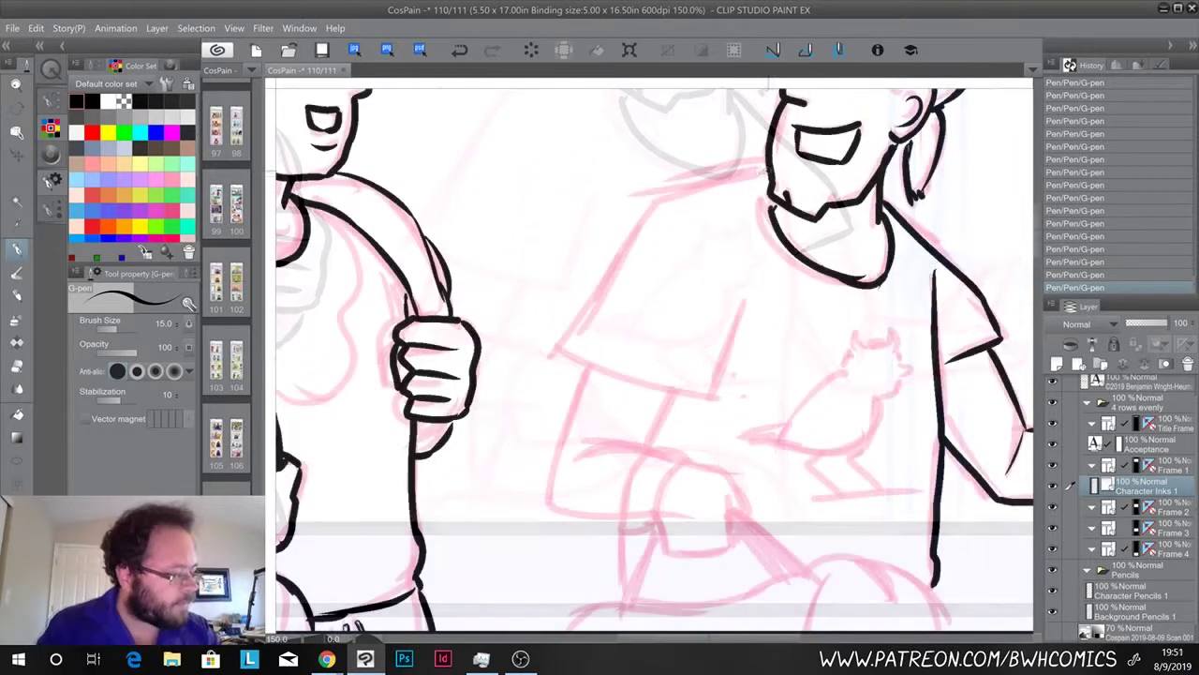
Ink the right man's near shoulder and short sleeve down to the hem, plus the inner arm line below it
mouse_move(646, 214)
left_mouse_down()
mouse_move(559, 354)
mouse_move(713, 398)
left_mouse_up()
left_click_drag(742, 307, 714, 395)
left_click_drag(746, 296, 740, 314)
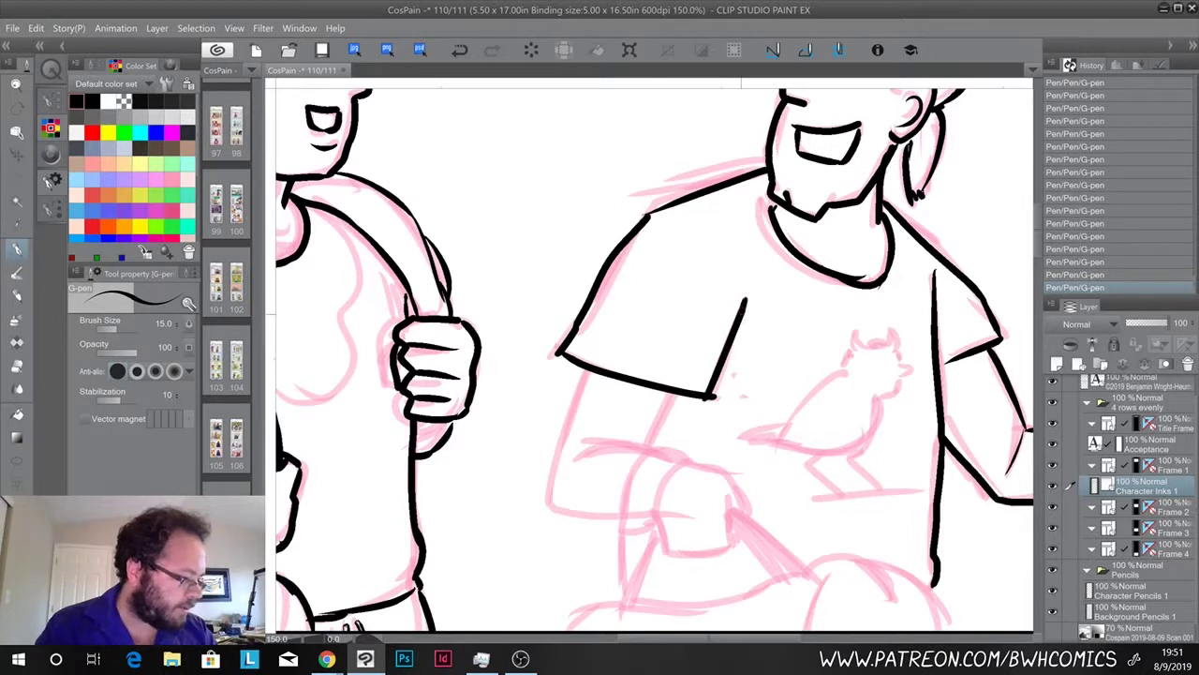
mouse_move(683, 343)
left_mouse_down()
mouse_move(669, 503)
mouse_move(739, 289)
left_mouse_up()
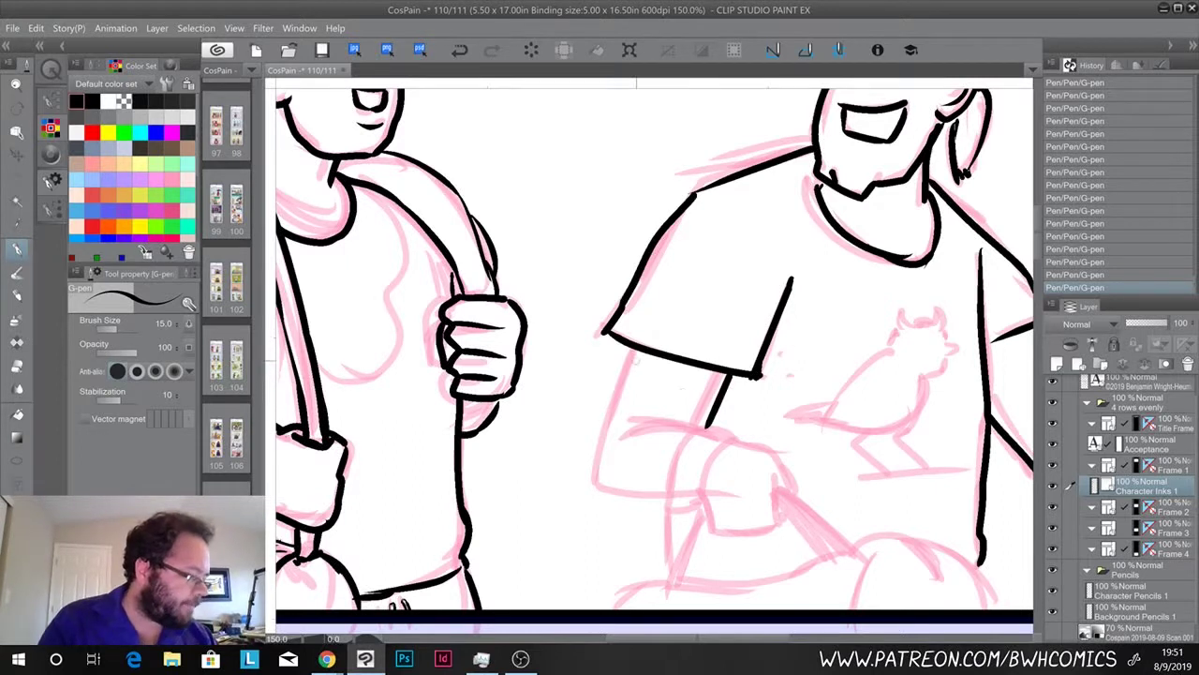
Ink the outer edge and elbow of the right man's bent arm, and the forearm and open hand of his outstretched arm
mouse_move(625, 373)
left_mouse_down()
mouse_move(483, 336)
mouse_move(509, 331)
mouse_move(491, 413)
left_mouse_up()
mouse_move(515, 321)
left_mouse_down()
mouse_move(486, 444)
mouse_move(544, 447)
left_mouse_up()
left_click_drag(638, 448, 530, 457)
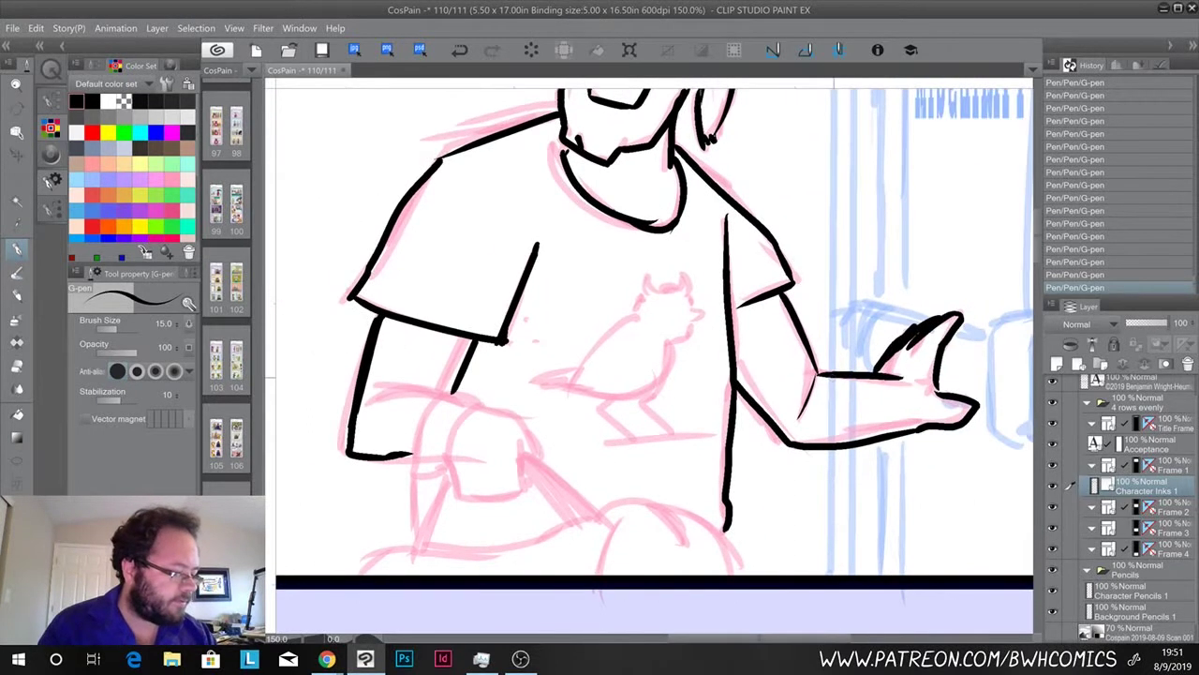
Ink the wristband on the right man's outstretched arm and erase the excess ink beneath it with a smaller eraser
mouse_move(898, 377)
left_mouse_down()
mouse_move(920, 426)
mouse_move(885, 392)
mouse_move(901, 446)
mouse_move(926, 431)
mouse_move(913, 438)
left_mouse_up()
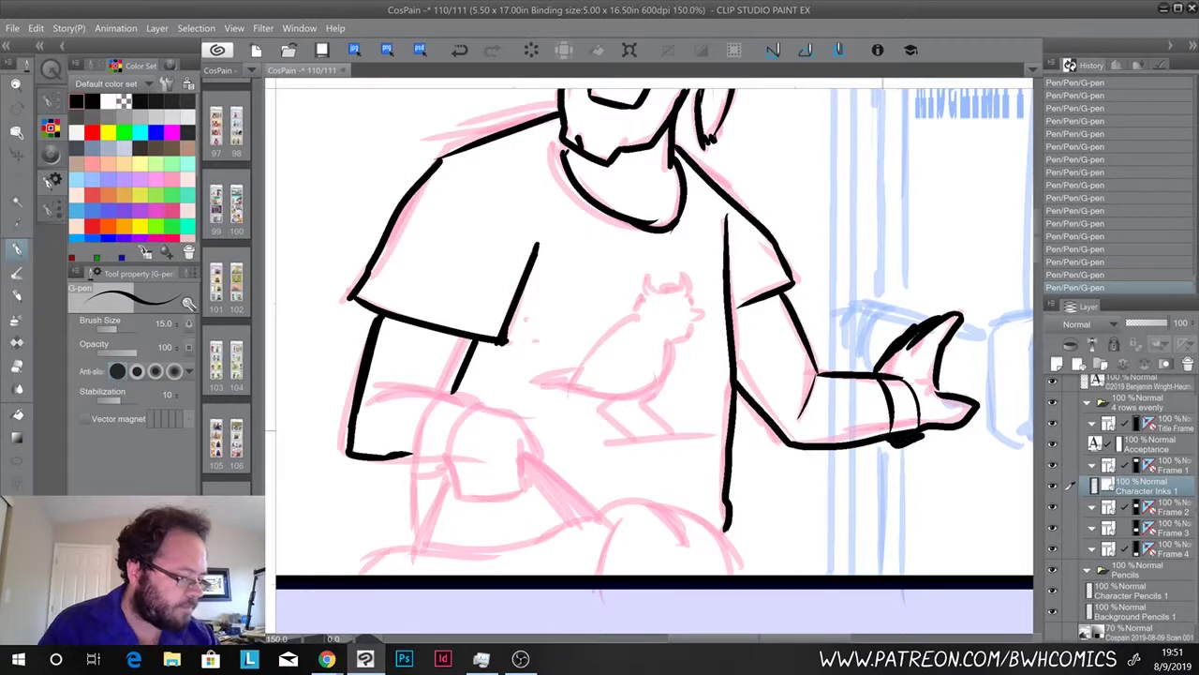
key("e")
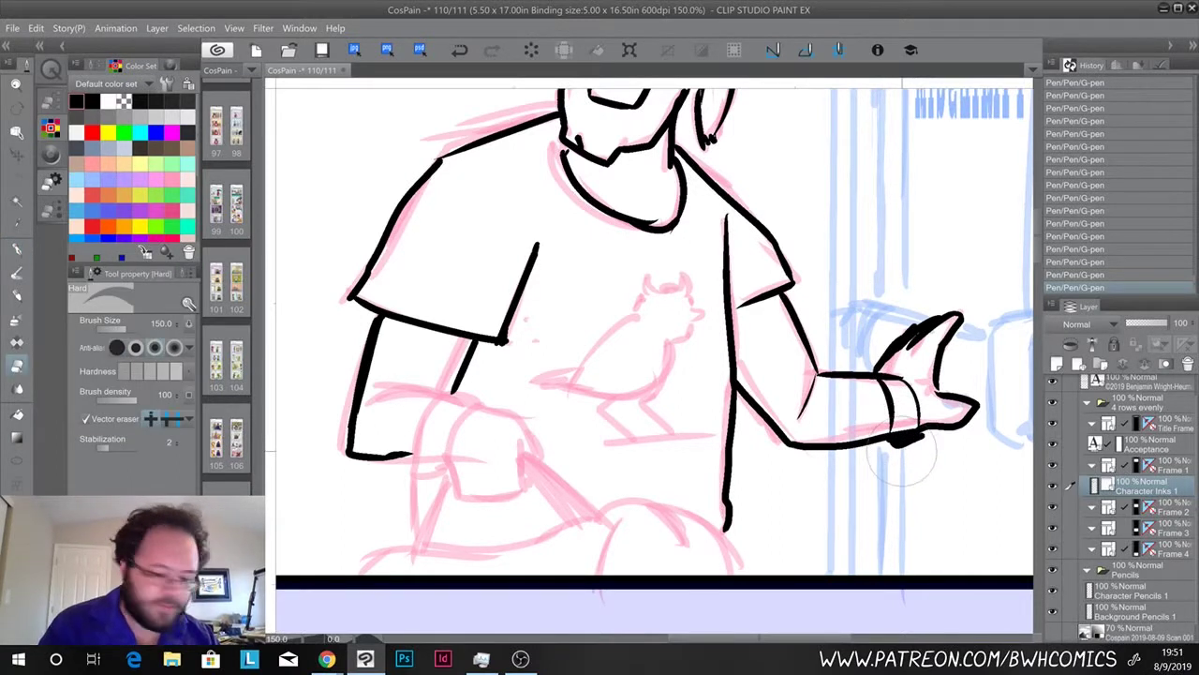
key("[")
key("[")
key("[")
key("[")
key("[")
key("[")
key("[")
key("[")
mouse_move(899, 449)
left_mouse_down()
mouse_move(917, 435)
mouse_move(894, 437)
mouse_move(922, 431)
mouse_move(894, 440)
left_mouse_up()
Ink the wristband and the clenched fist of the right man's bent arm with the G-pen, including the knuckles
key("p")
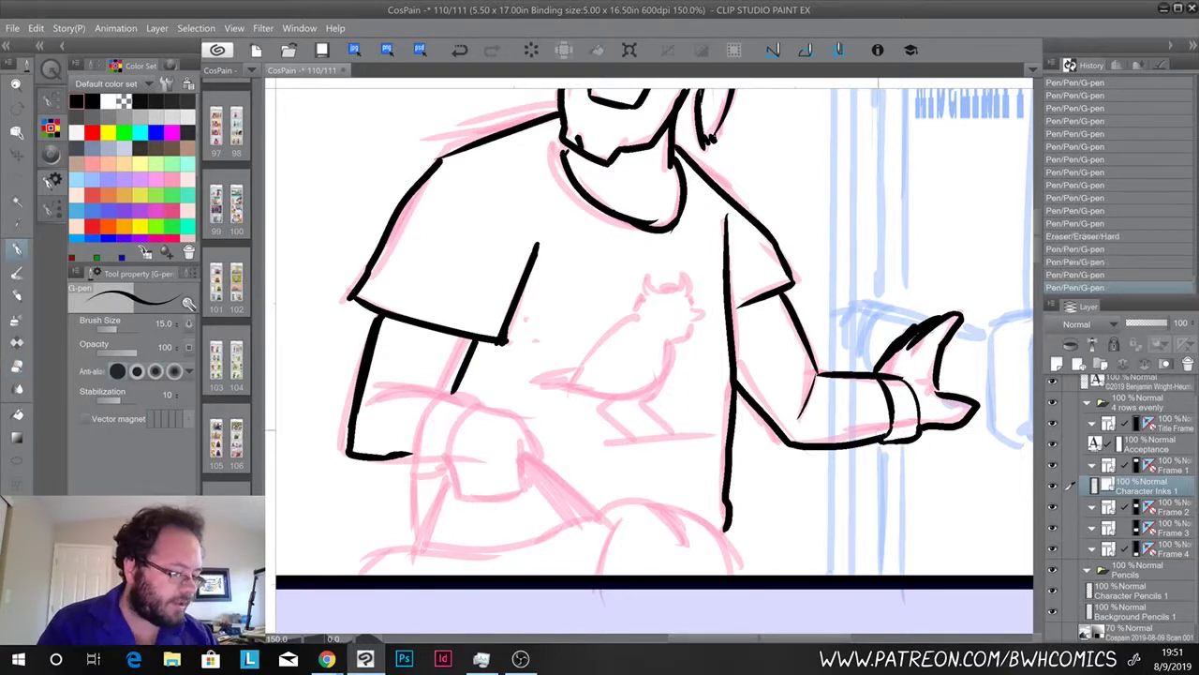
mouse_move(487, 409)
left_mouse_down()
mouse_move(444, 396)
mouse_move(412, 440)
left_mouse_up()
mouse_move(413, 433)
left_mouse_down()
mouse_move(412, 467)
mouse_move(449, 468)
left_mouse_up()
mouse_move(474, 408)
left_mouse_down()
mouse_move(444, 468)
mouse_move(485, 417)
mouse_move(530, 424)
left_mouse_up()
left_click_drag(523, 422, 539, 455)
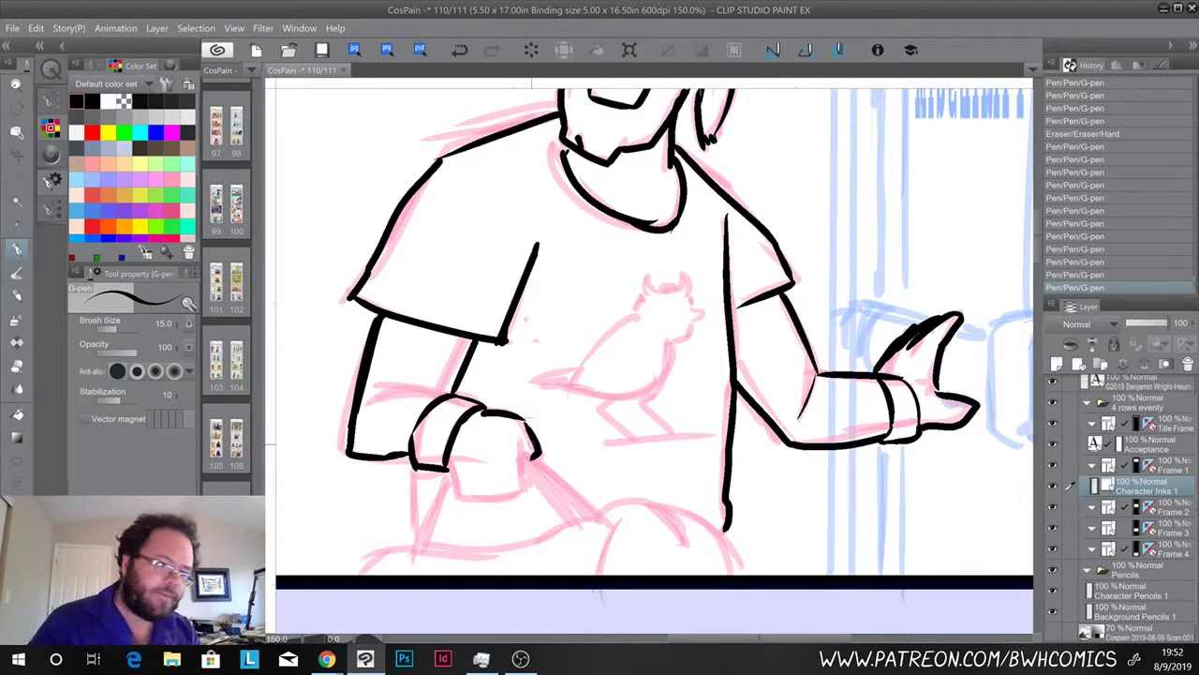
mouse_move(517, 444)
left_mouse_down()
mouse_move(525, 489)
mouse_move(462, 496)
left_mouse_up()
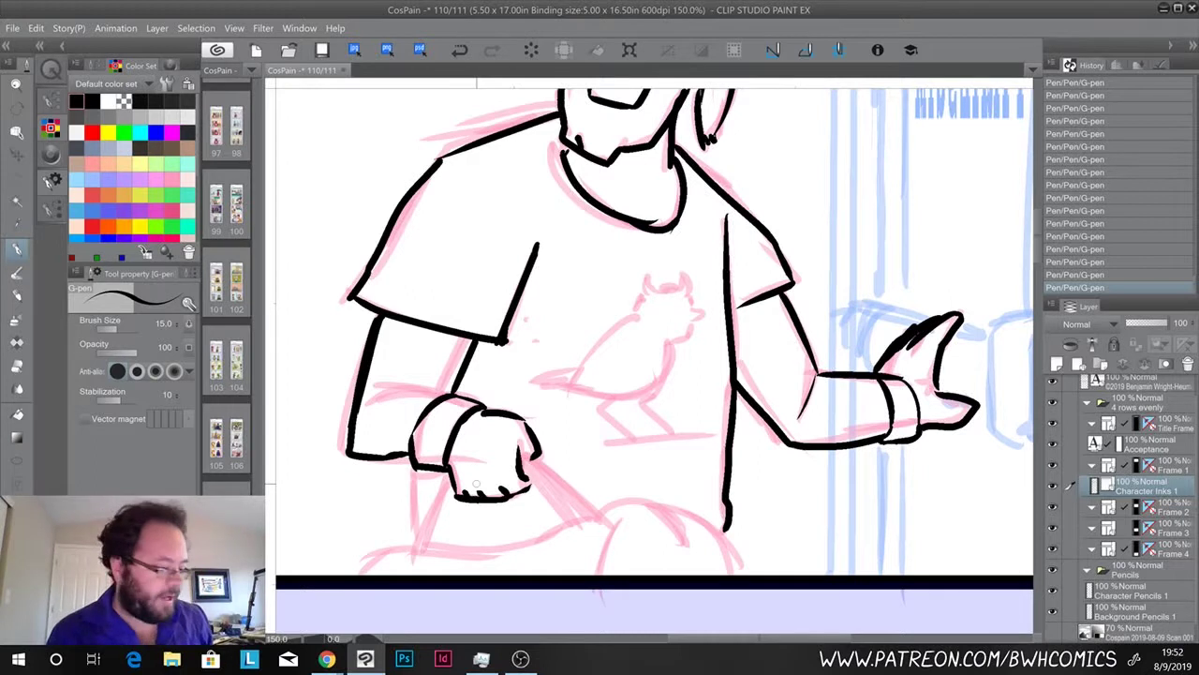
Ink the bag straps running forward from the right man's fist and the upper outline of the bag
left_click_drag(521, 453, 599, 509)
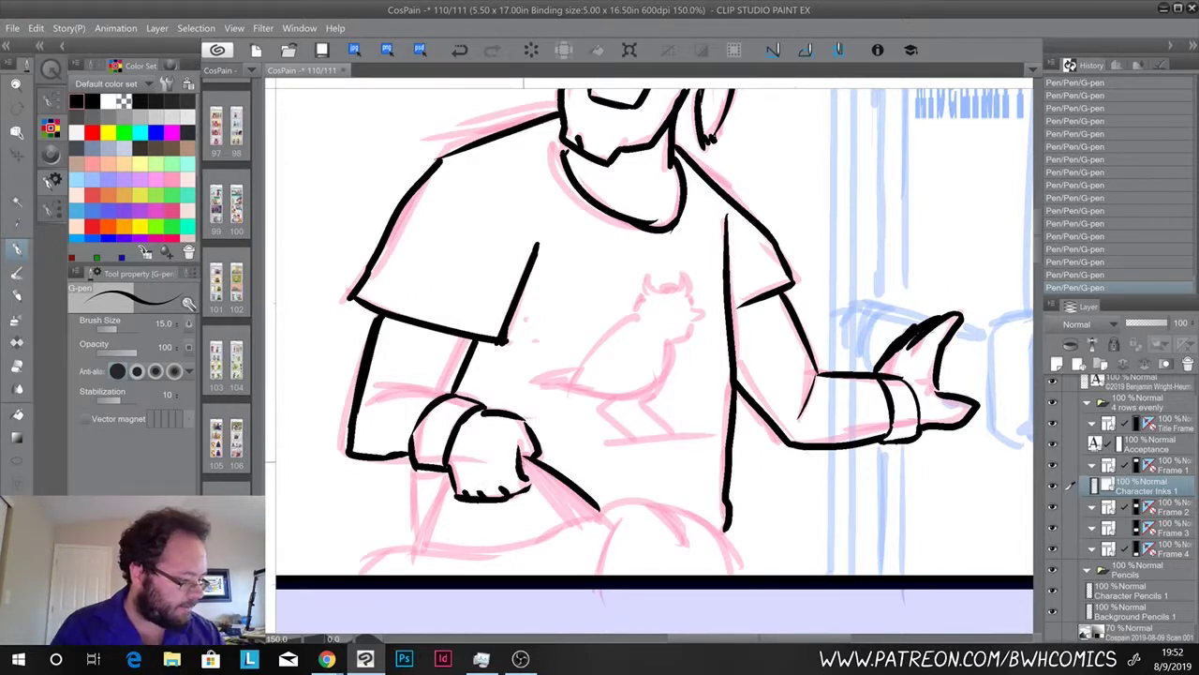
mouse_move(520, 466)
left_mouse_down()
mouse_move(578, 523)
mouse_move(576, 509)
mouse_move(596, 523)
left_mouse_up()
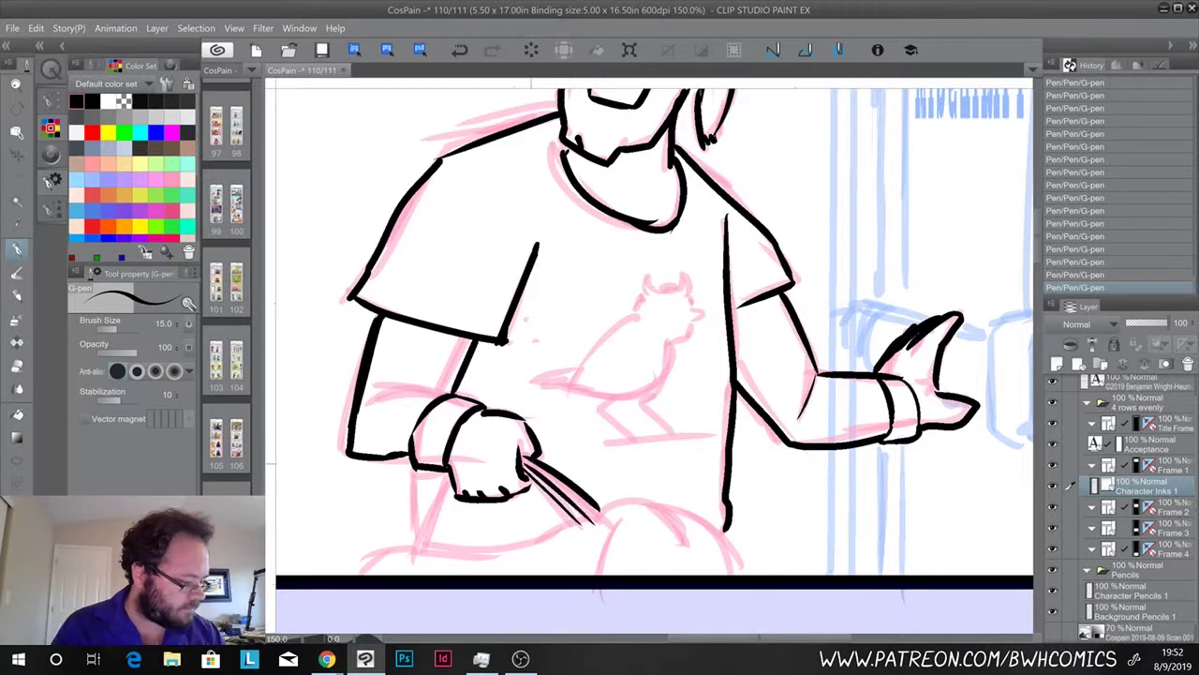
mouse_move(534, 456)
left_mouse_down()
mouse_move(621, 511)
mouse_move(649, 504)
mouse_move(722, 543)
mouse_move(745, 571)
left_mouse_up()
mouse_move(549, 534)
left_mouse_down()
mouse_move(577, 523)
mouse_move(403, 544)
mouse_move(354, 573)
left_mouse_up()
Ink the rear bag straps below the fist, redrawing the last strap lines, and add the curved seam at the bag's rounded end
mouse_move(453, 476)
left_mouse_down()
mouse_move(424, 551)
mouse_move(414, 543)
left_mouse_up()
left_click_drag(457, 503, 444, 543)
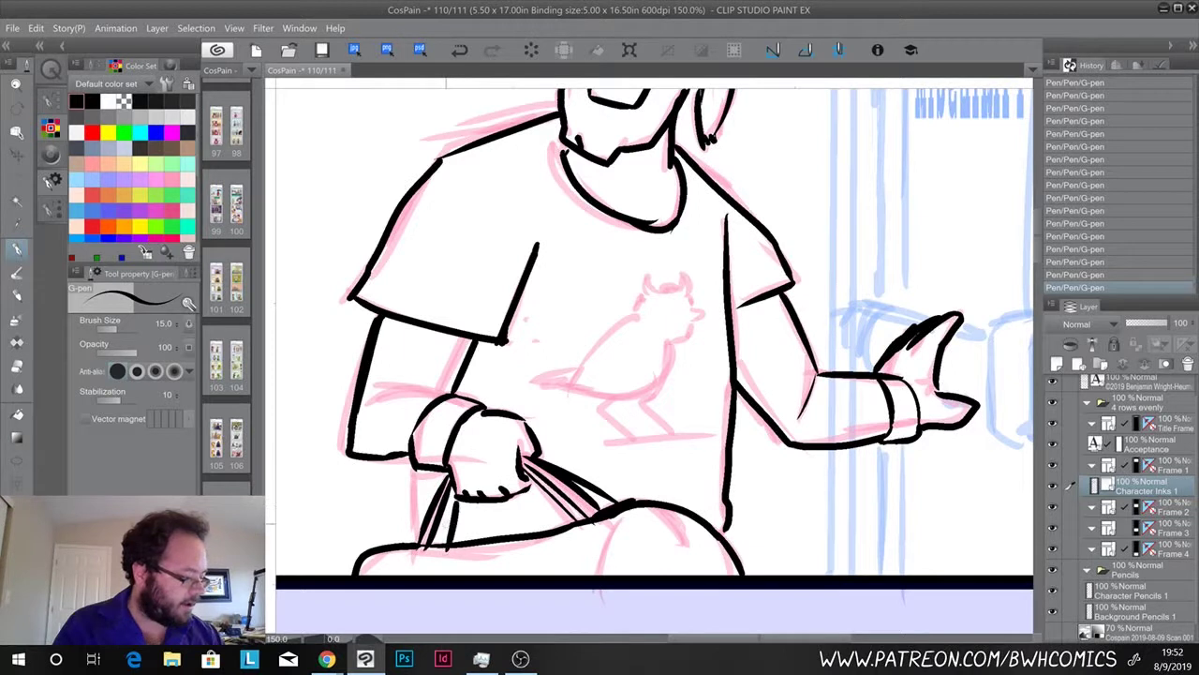
left_click_drag(454, 496, 435, 561)
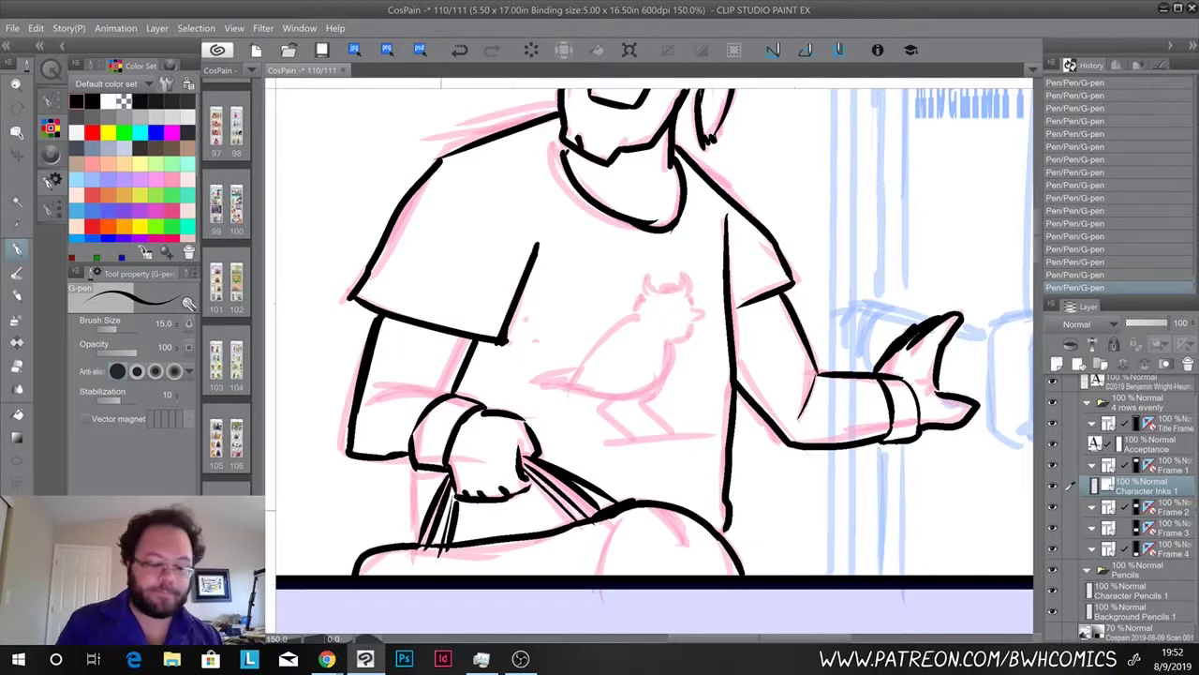
key("ctrl+z")
key("ctrl+z")
mouse_move(455, 493)
left_mouse_down()
mouse_move(445, 543)
mouse_move(460, 512)
mouse_move(455, 541)
left_mouse_up()
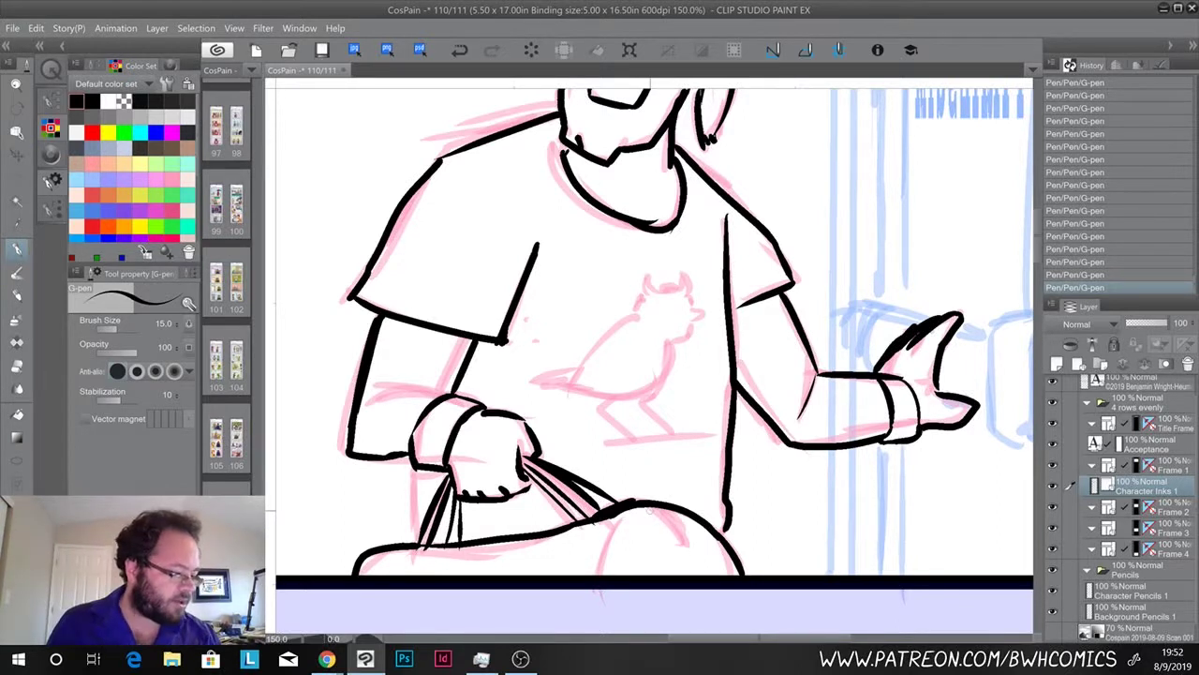
mouse_move(641, 504)
left_mouse_down()
mouse_move(679, 532)
mouse_move(605, 573)
left_mouse_up()
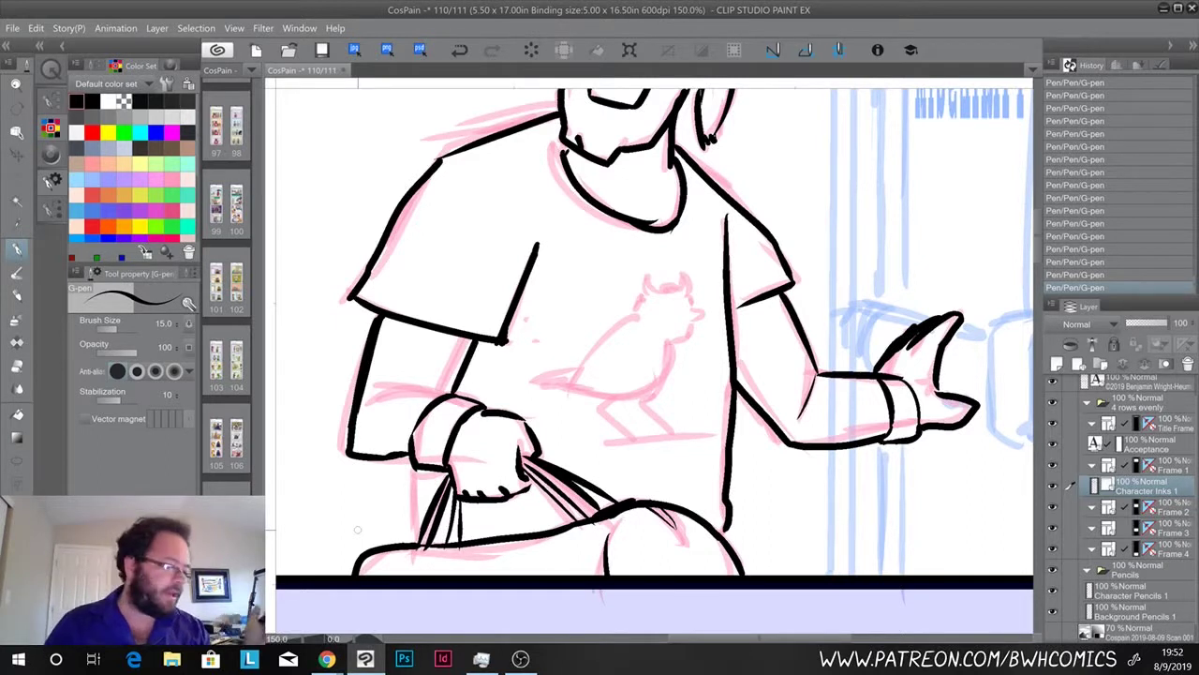
Ink the horned head, beak, back and tail of the bird emblem on the right man's shirt
scroll(642, 337, "up", 5)
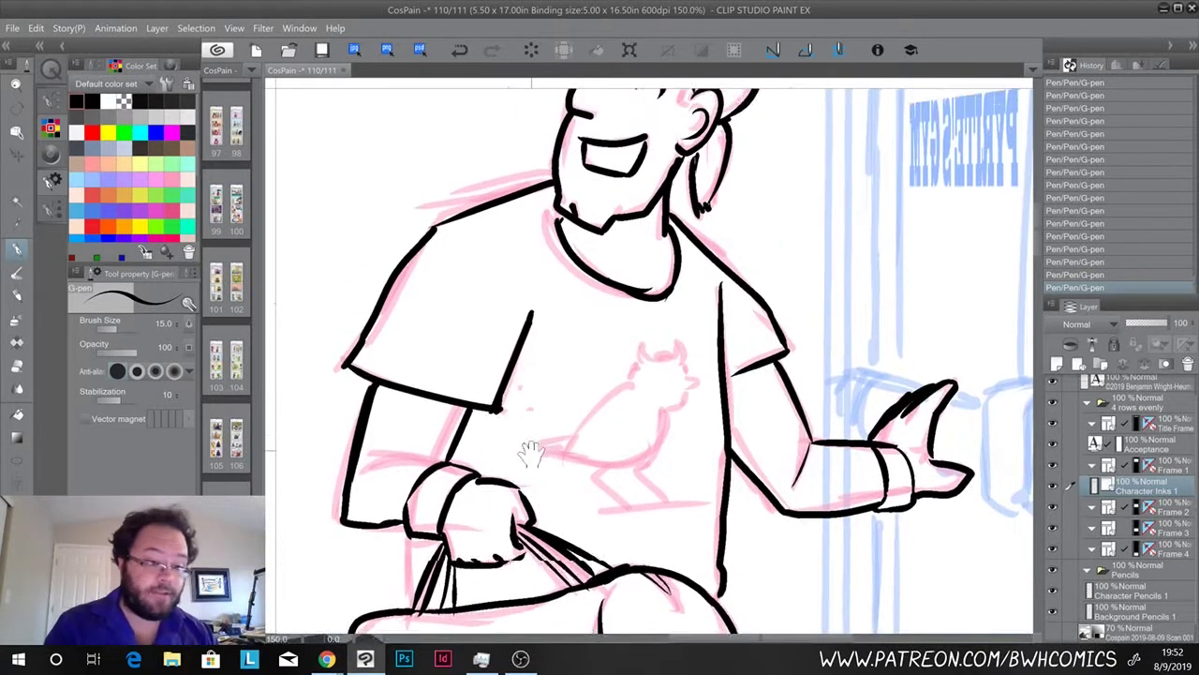
mouse_move(656, 423)
left_mouse_down()
mouse_move(693, 408)
mouse_move(701, 455)
mouse_move(718, 446)
mouse_move(695, 472)
left_mouse_up()
mouse_move(656, 429)
left_mouse_down()
mouse_move(585, 501)
mouse_move(541, 521)
mouse_move(571, 523)
left_mouse_up()
mouse_move(553, 530)
left_mouse_down()
mouse_move(588, 524)
mouse_move(543, 522)
mouse_move(619, 533)
left_mouse_up()
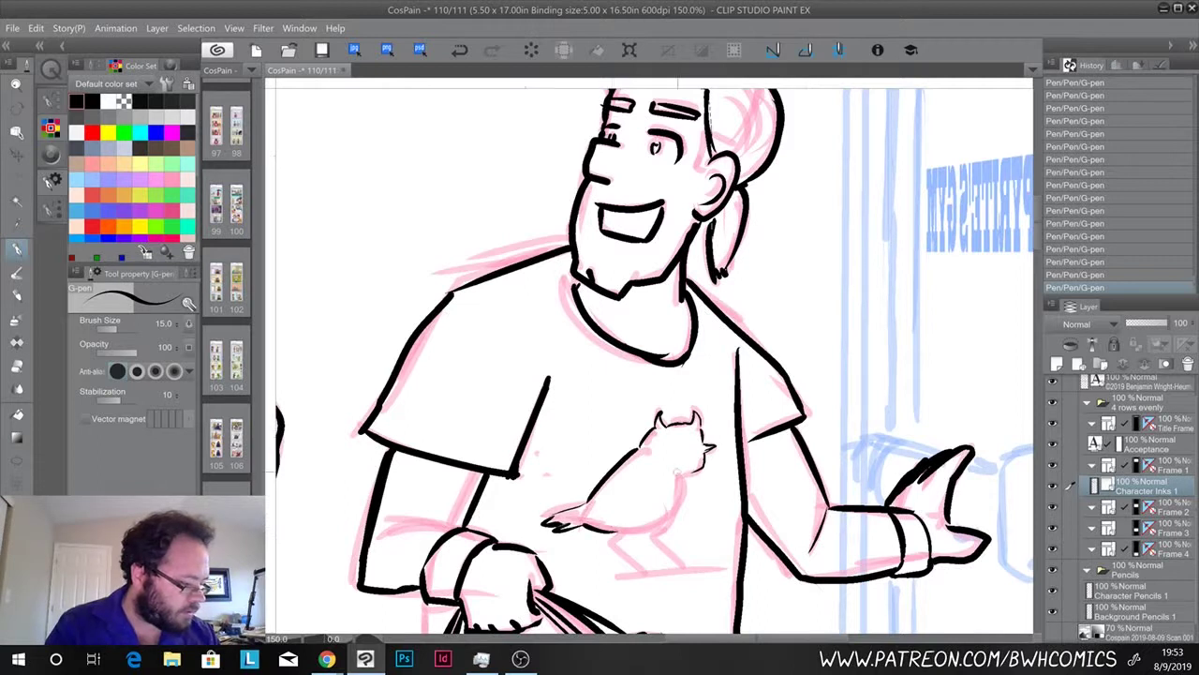
Ink the bird emblem's chest and legs, and redraw the ground line beneath its feet until it is straight
mouse_move(691, 472)
left_mouse_down()
mouse_move(656, 543)
mouse_move(688, 566)
left_mouse_up()
left_click_drag(625, 530, 646, 577)
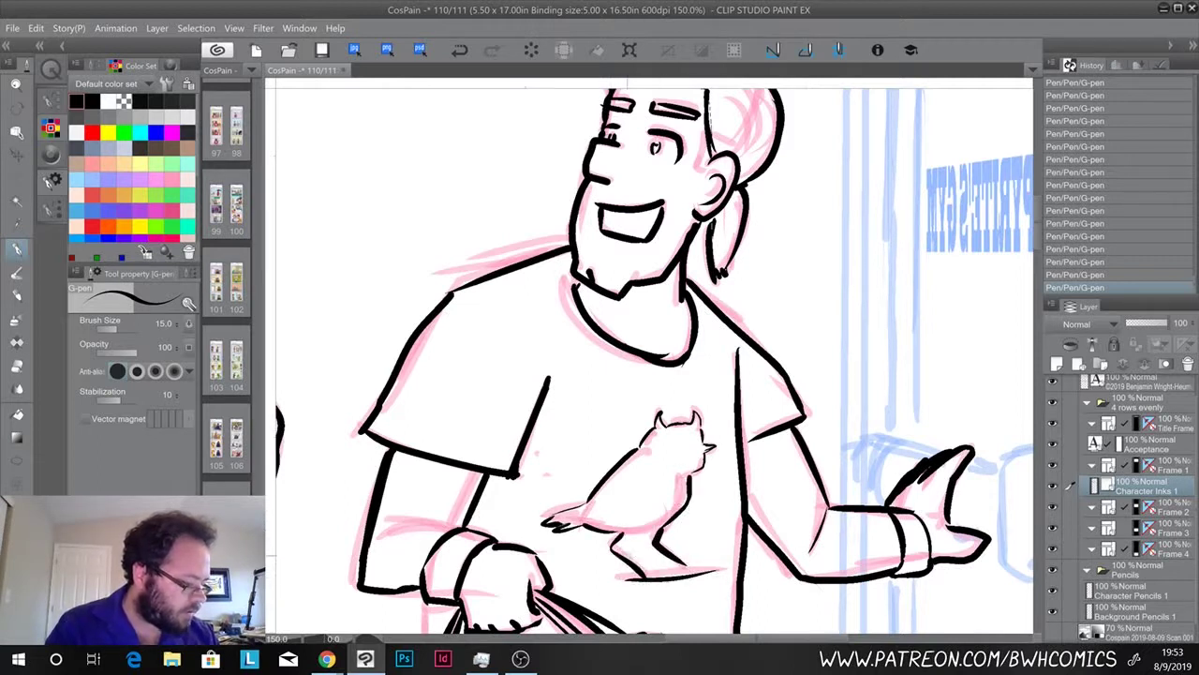
key("ctrl+z")
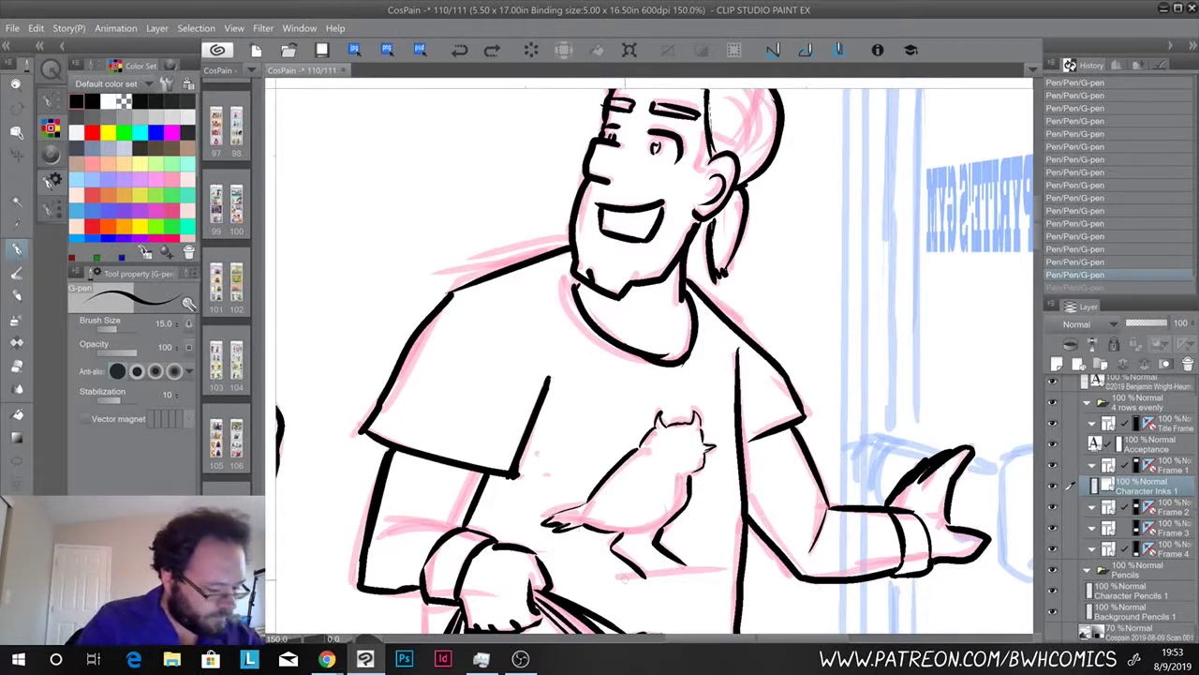
left_click_drag(623, 579, 715, 572)
key("ctrl+z")
left_click_drag(620, 573, 711, 568)
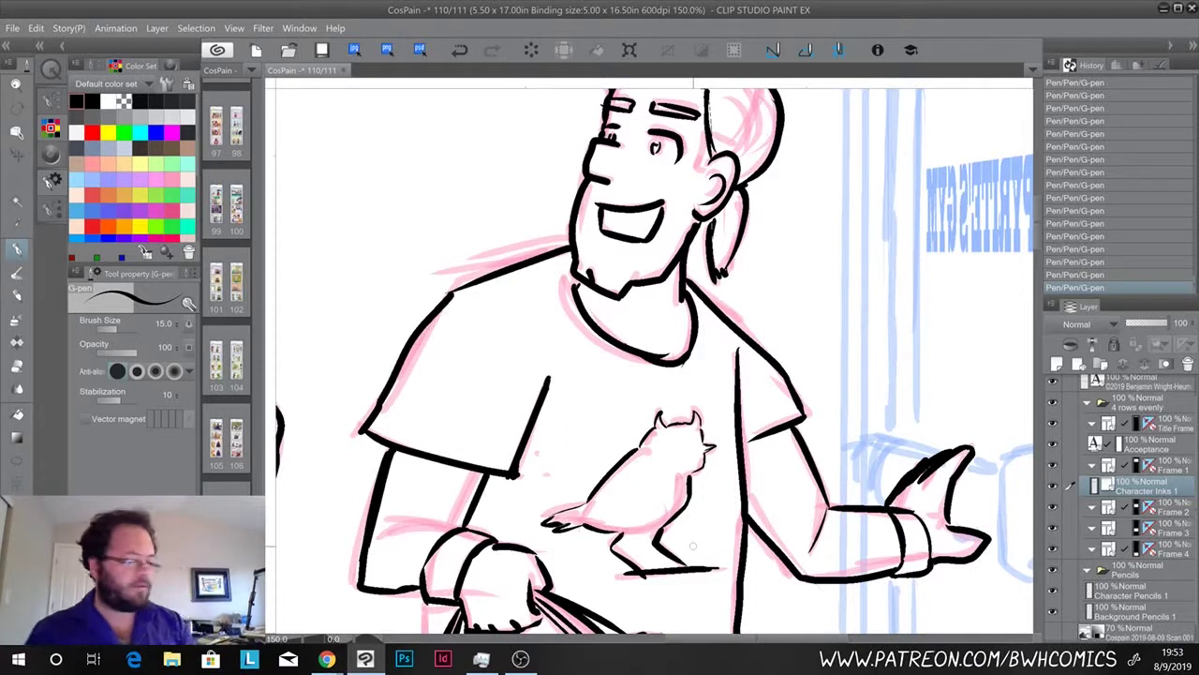
Ink the right man's shirt edge between his wristband and the bag, and save the page
scroll(693, 547, "down", 5)
scroll(693, 546, "up", 4)
left_click_drag(517, 584, 512, 624)
left_click_drag(475, 561, 461, 465)
left_click_drag(498, 522, 495, 531)
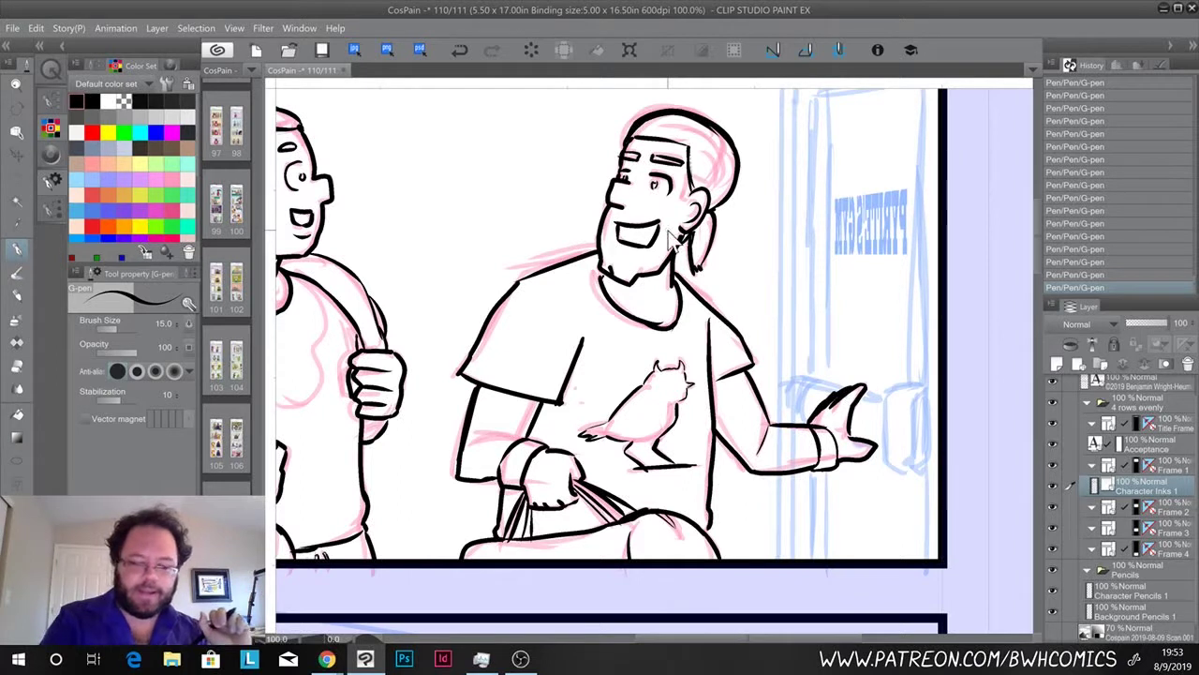
key("ctrl+s")
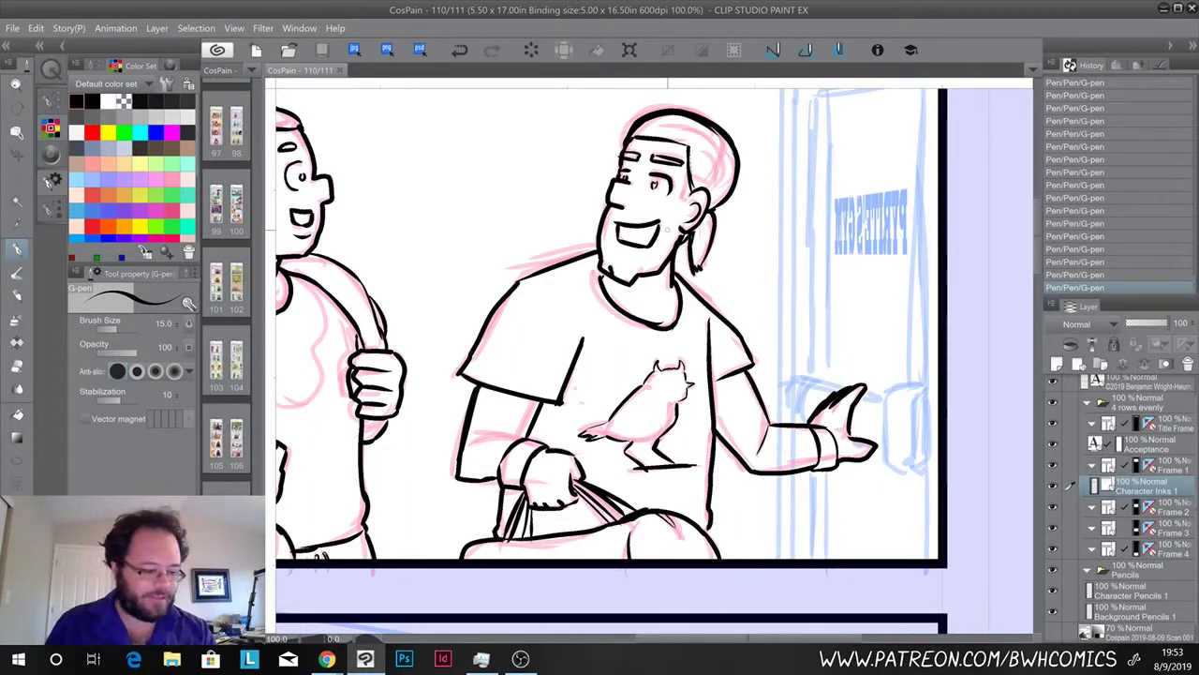
Add a new vector layer directly below Character Inks 1 in Frame 1 and name it Background Inks 1
left_click(1078, 364)
left_click_drag(1132, 494, 1130, 519)
double_click(1125, 510)
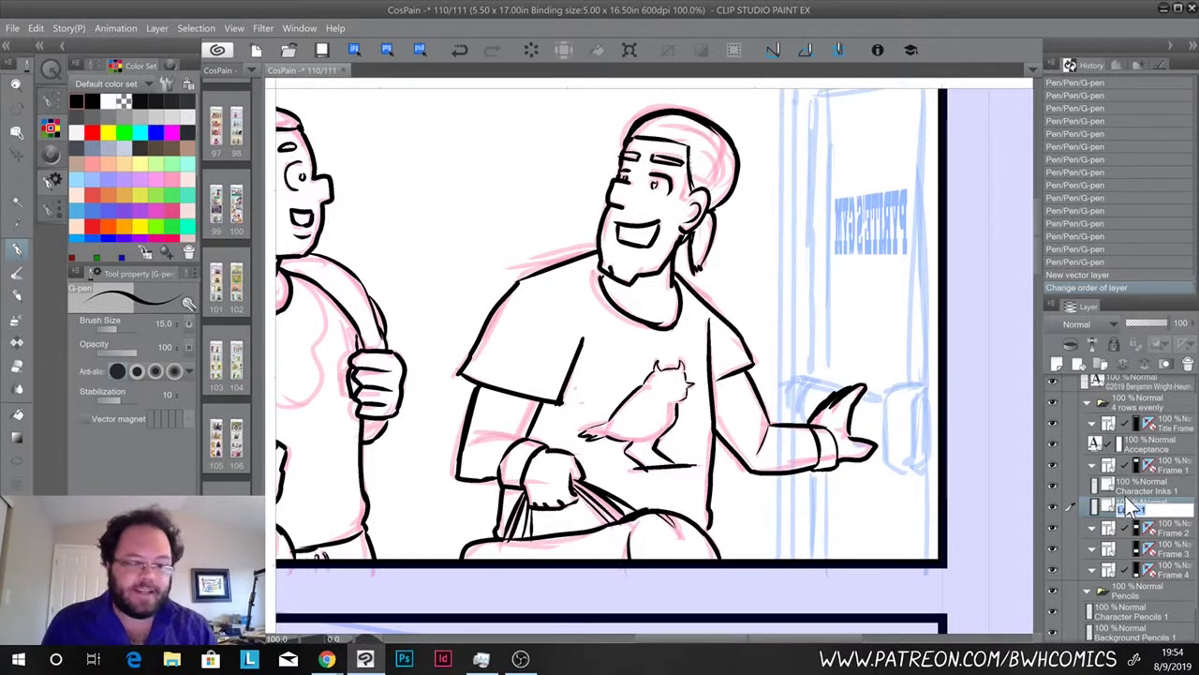
type("B")
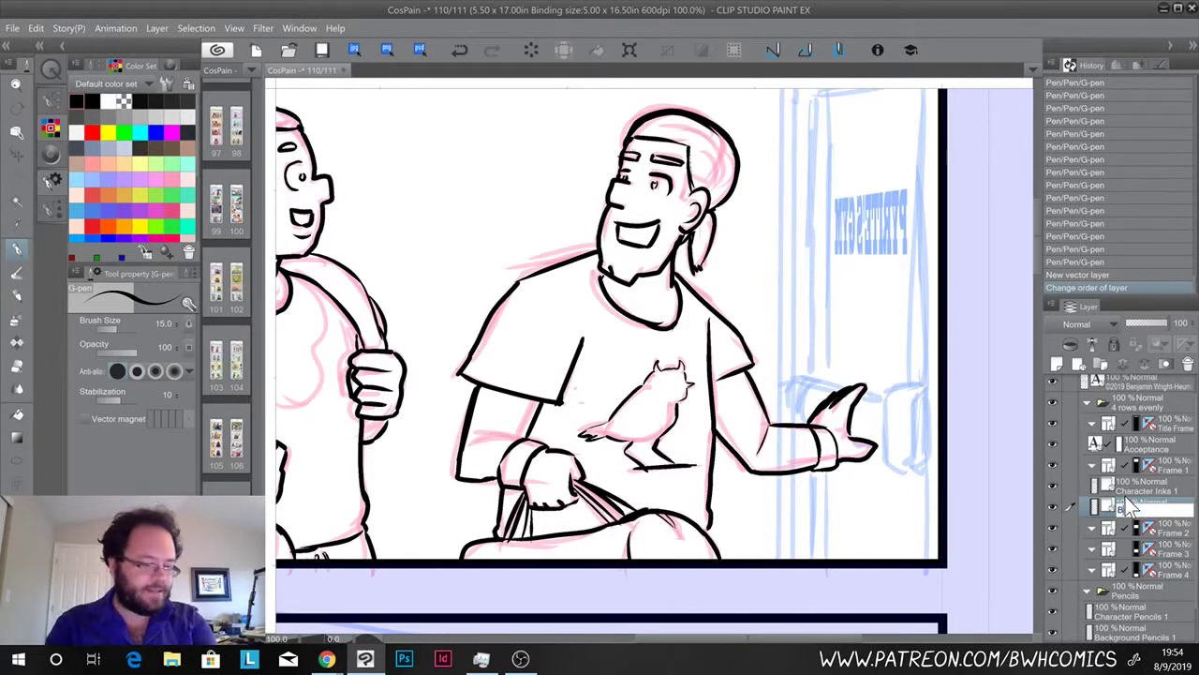
type("ackground Inks 1")
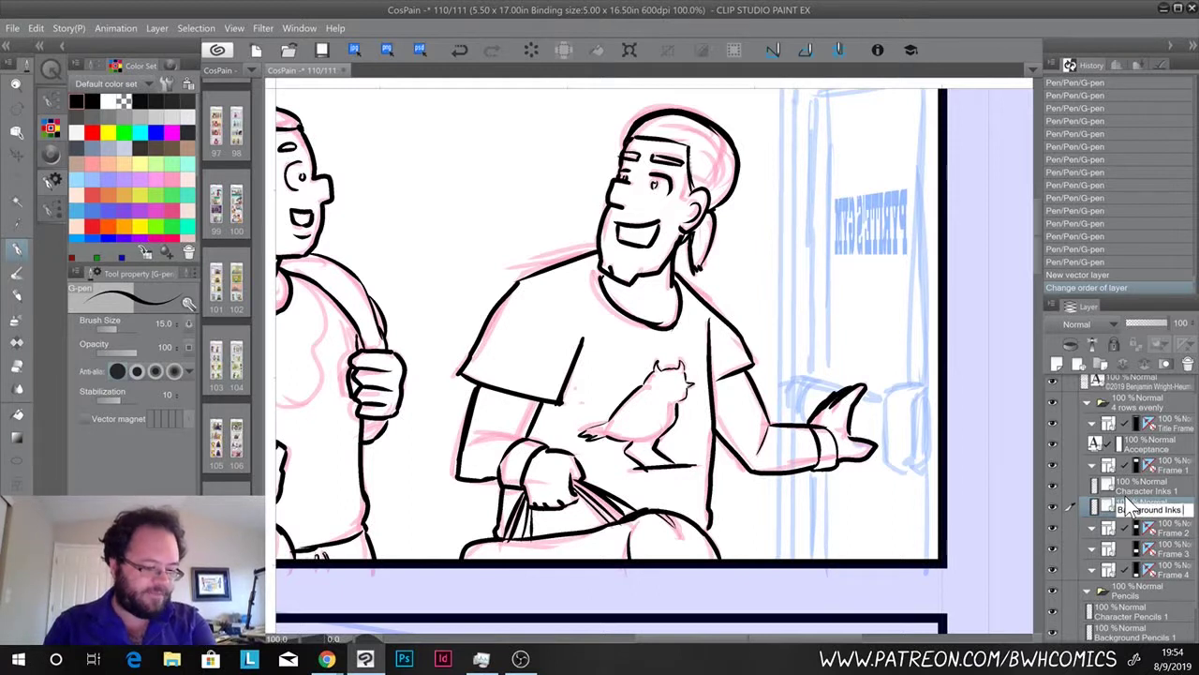
key("Return")
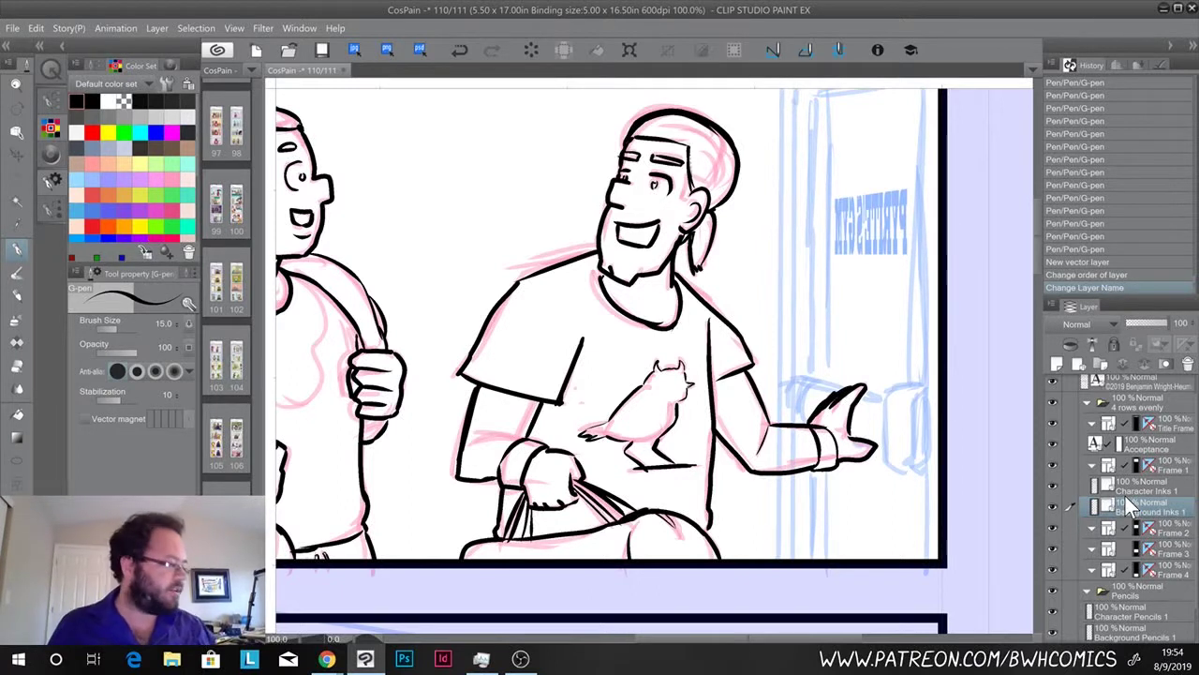
Ink the outer vertical edge and slanted top edge of the door frame with straight G-pen lines at brush size 10
key("ctrl+minus")
key("bracketleft")
left_click_drag(740, 145, 739, 521)
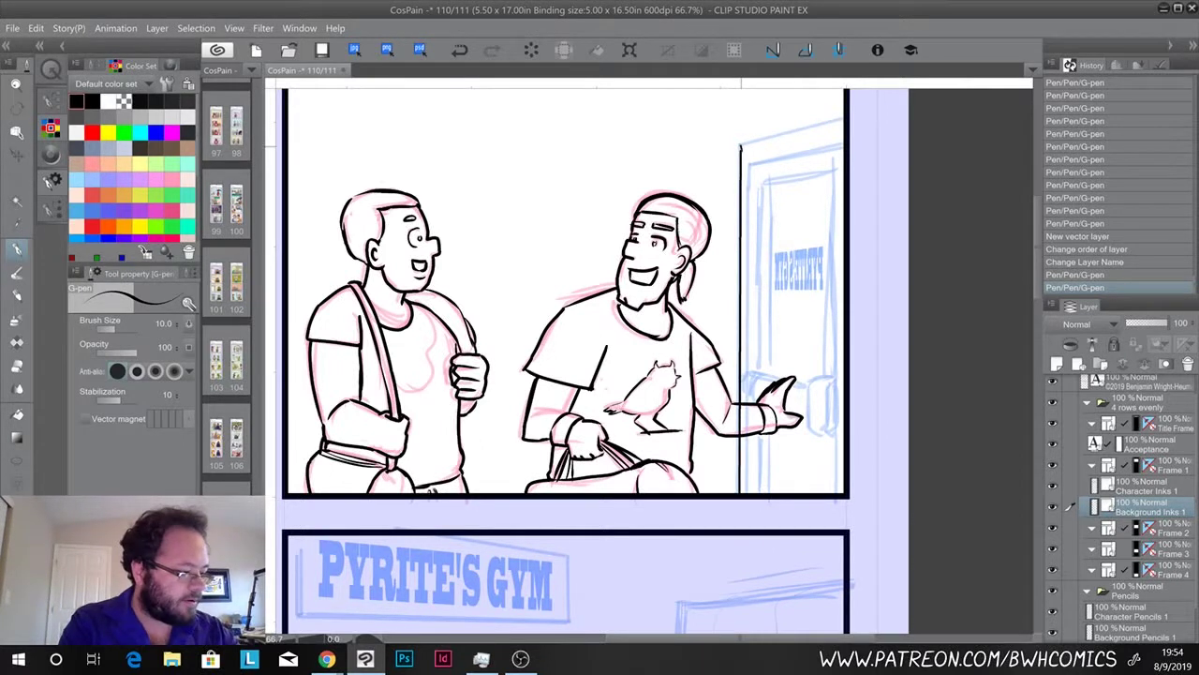
left_click_drag(740, 146, 843, 119)
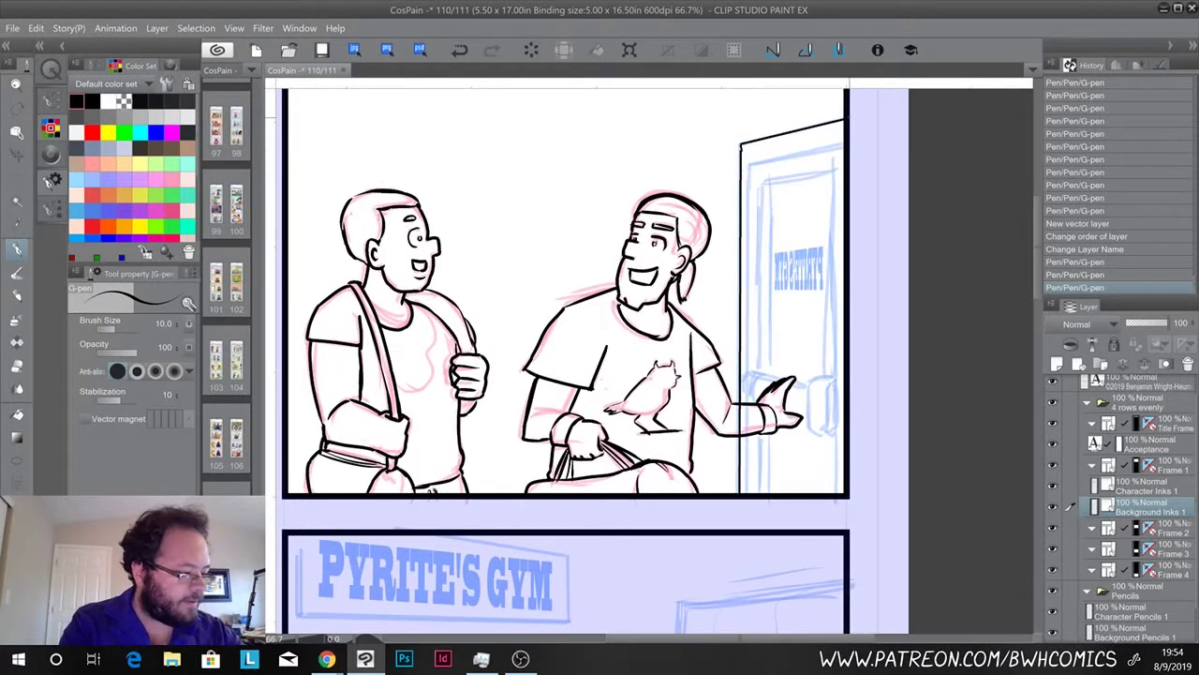
left_click(751, 166, "shift")
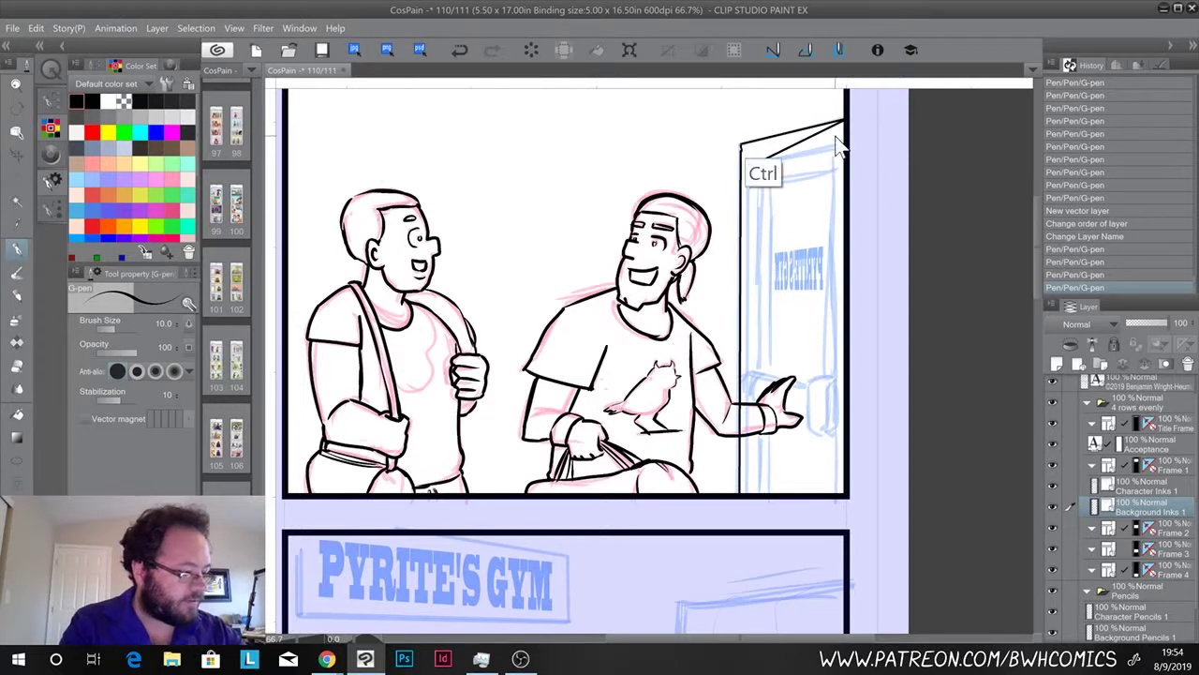
key("ctrl+z")
left_click_drag(740, 145, 843, 119)
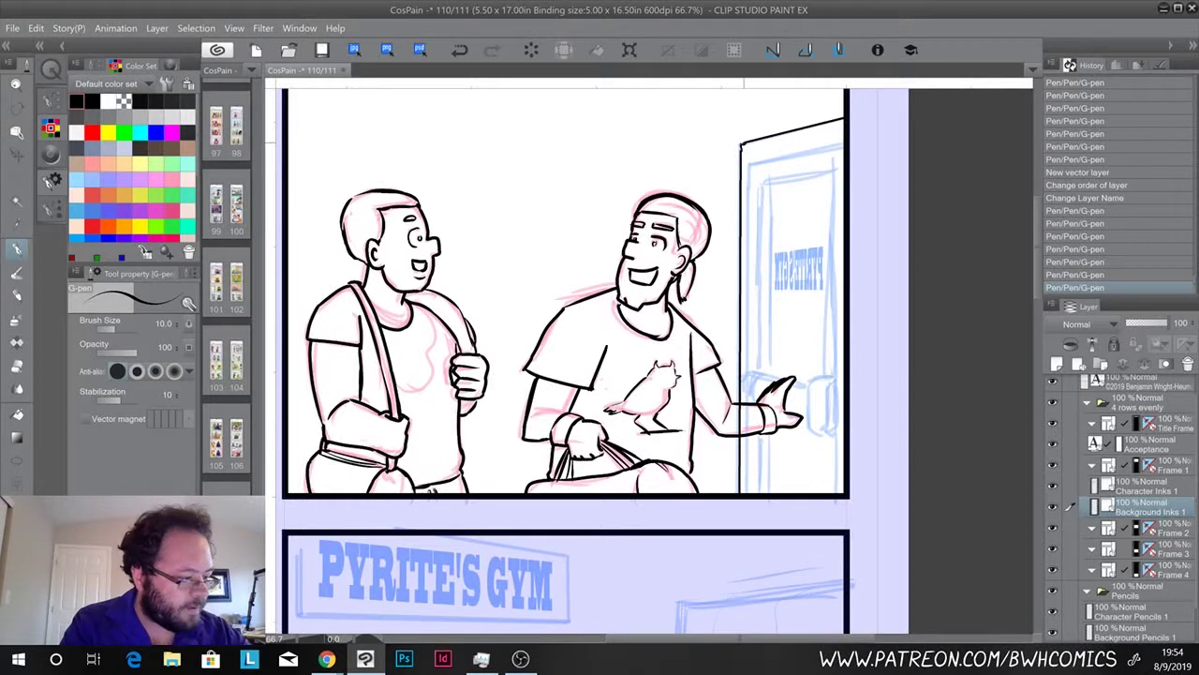
Ink the inner top and vertical edges of the door frame with straight lines and touch up the outer corner
left_click(753, 165)
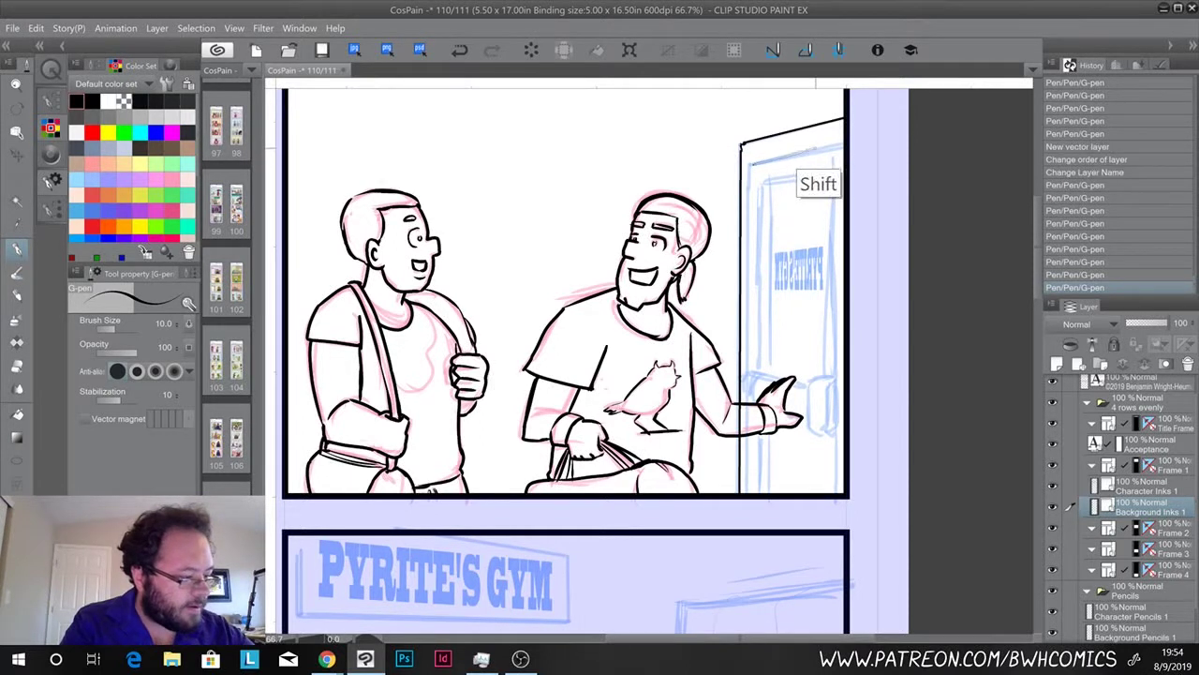
left_click(845, 145, "shift")
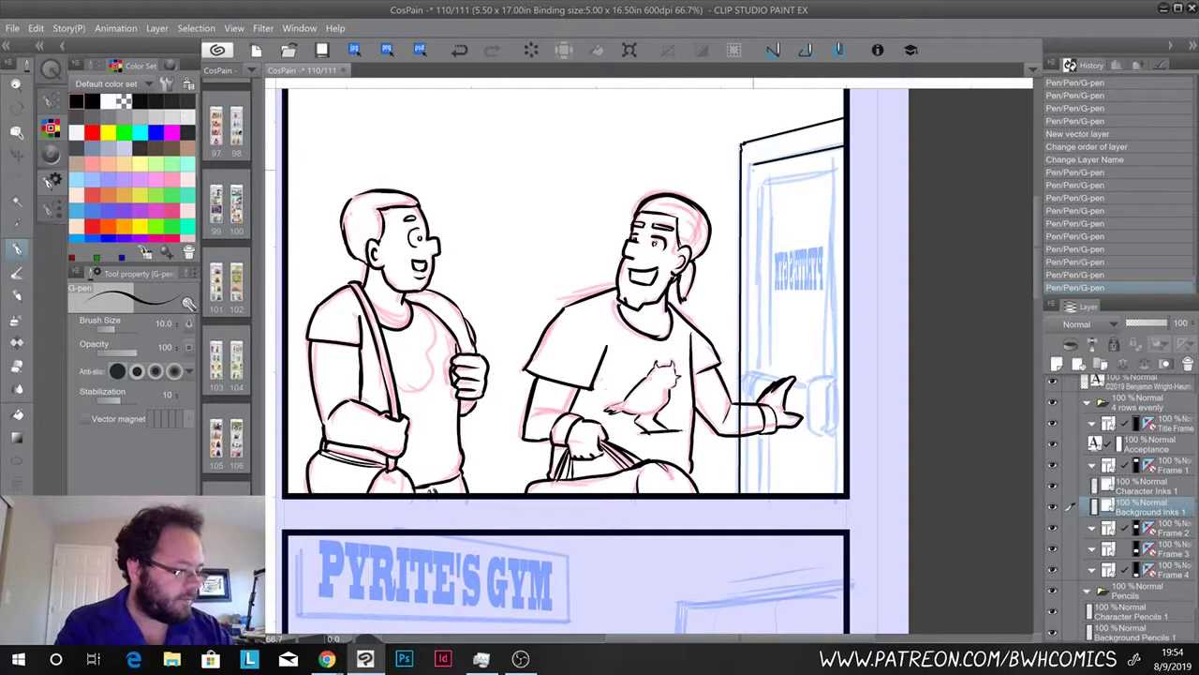
left_click(753, 164)
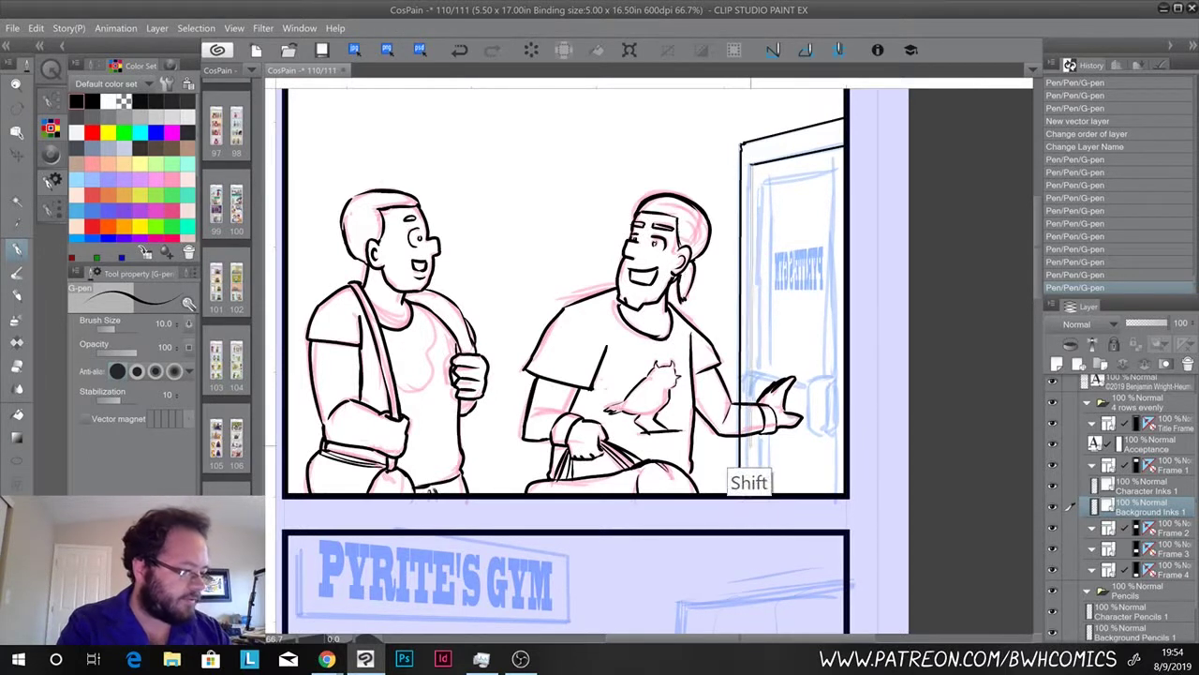
left_click(752, 495, "shift")
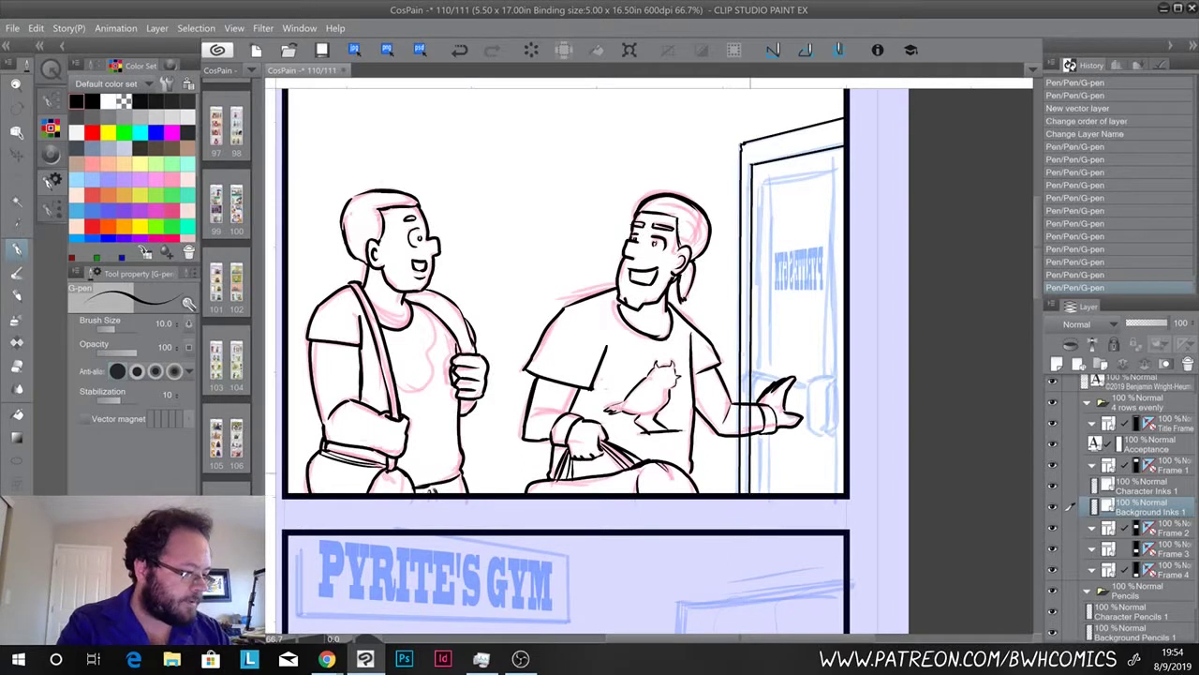
left_click(741, 147)
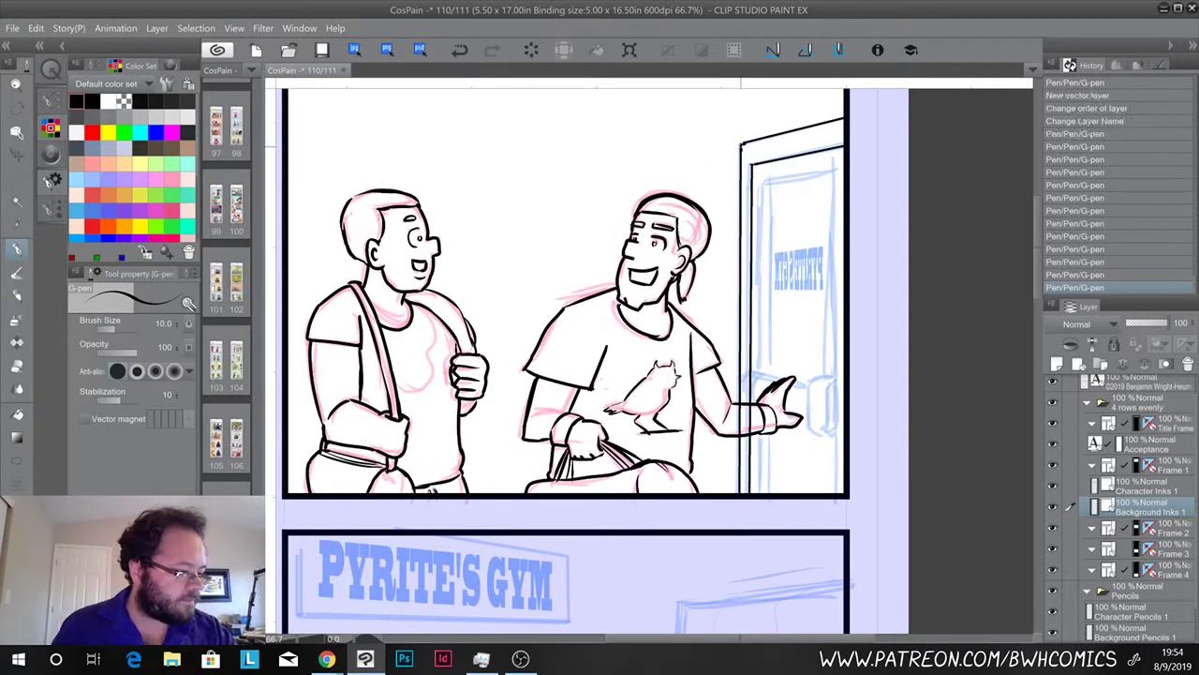
left_click(741, 146)
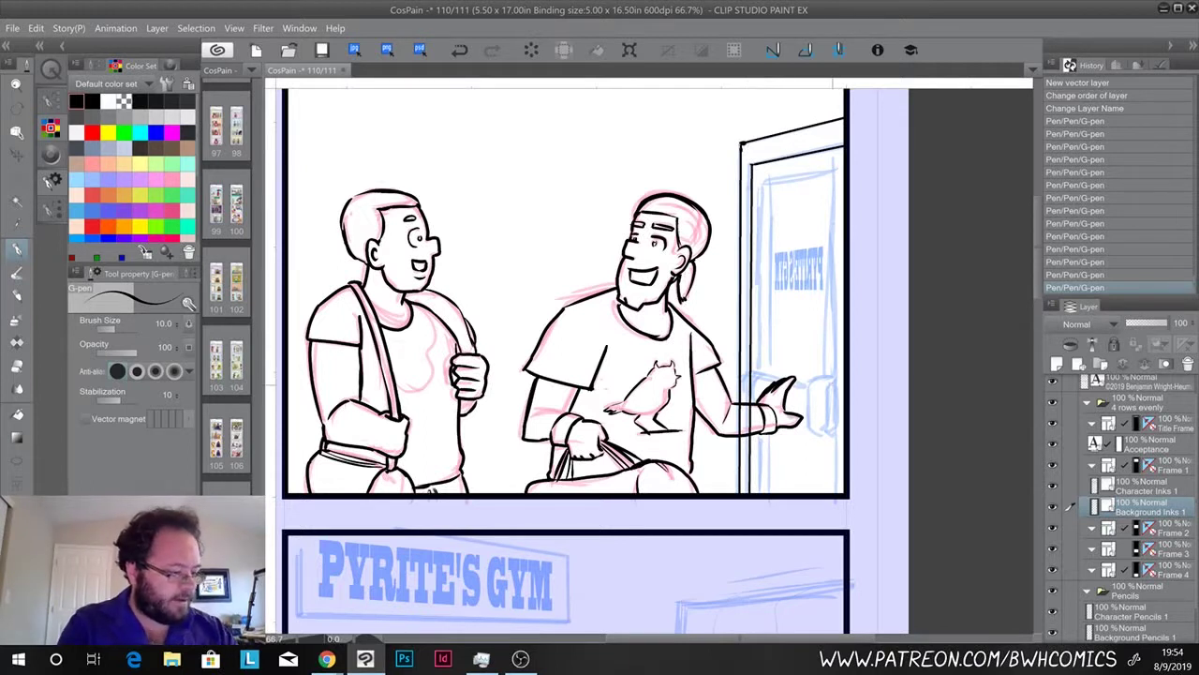
Ink the door's push bar behind the right man's hand, with its end bracket and its upper and lower edges
left_click_drag(840, 379, 835, 426)
mouse_move(840, 384)
left_mouse_down()
mouse_move(839, 430)
mouse_move(834, 378)
left_mouse_up()
mouse_move(813, 385)
left_mouse_down()
mouse_move(816, 419)
mouse_move(834, 429)
left_mouse_up()
key("shift")
left_click(762, 377, "shift")
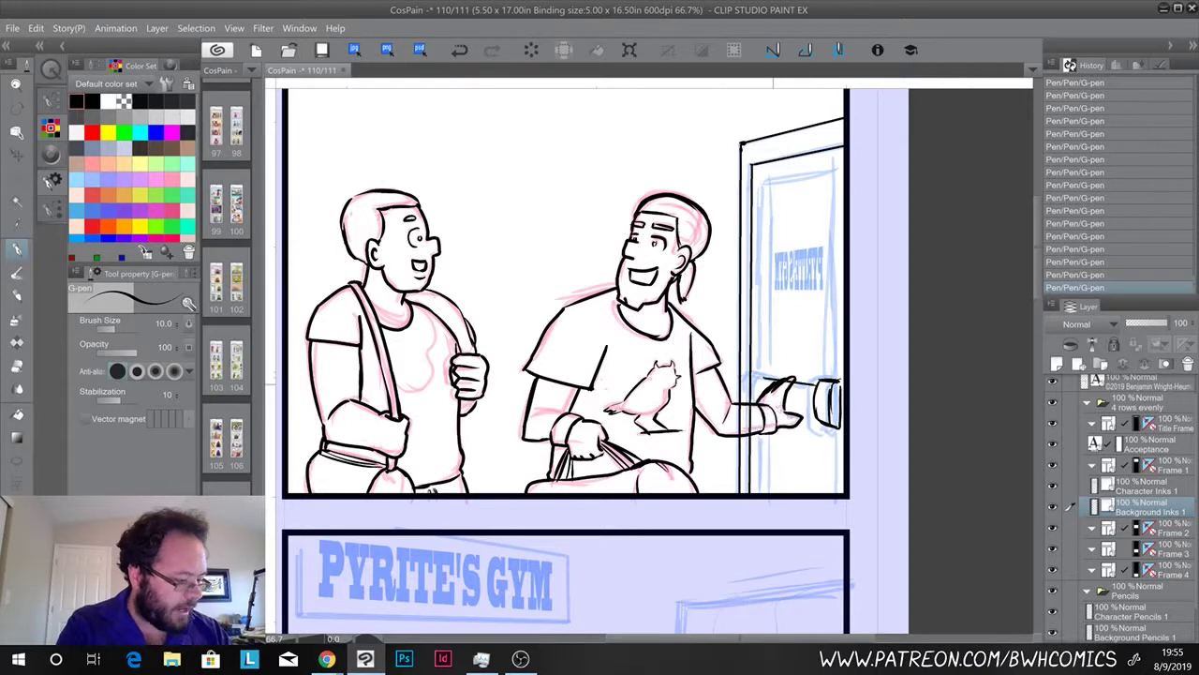
key("shift")
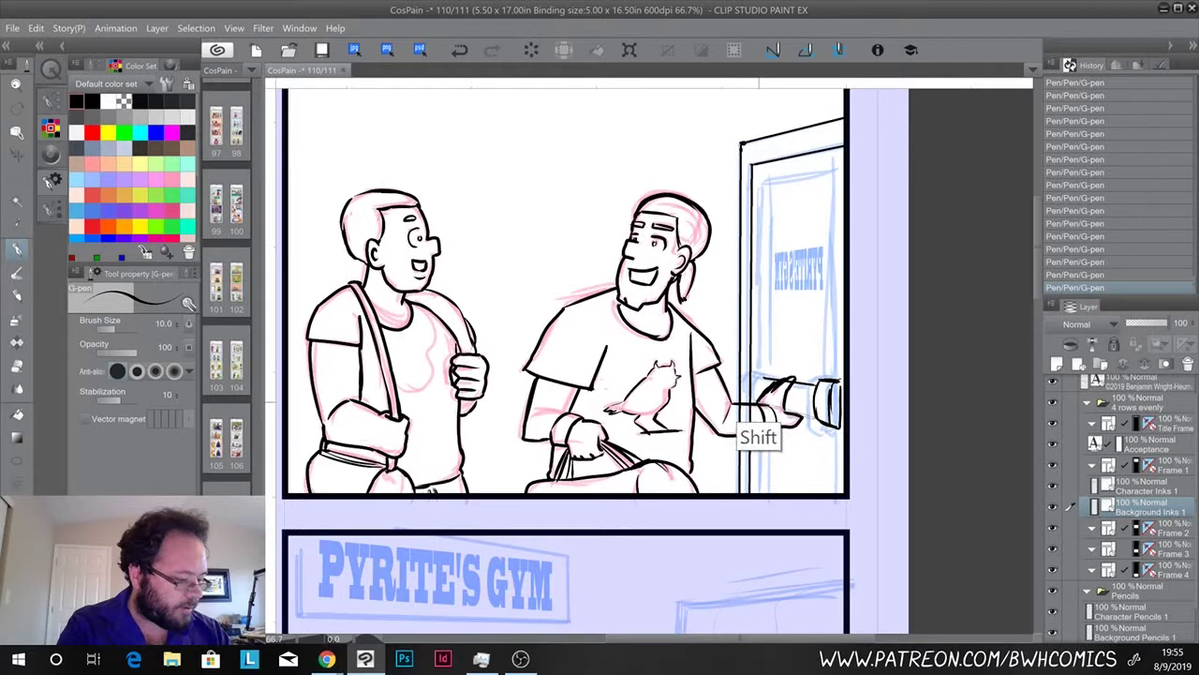
left_click_drag(761, 409, 806, 424)
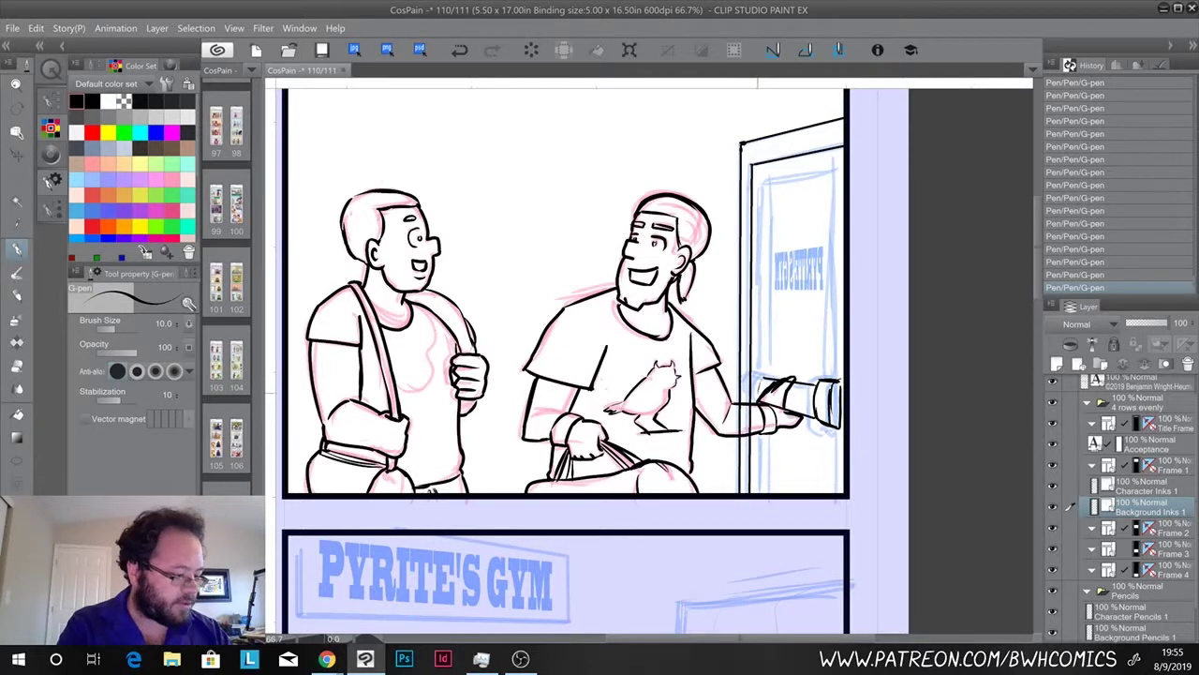
Ink the bracket at the push bar's hinge-side end with the G-pen and erase stray lines around both end brackets
left_click_drag(762, 378, 759, 396)
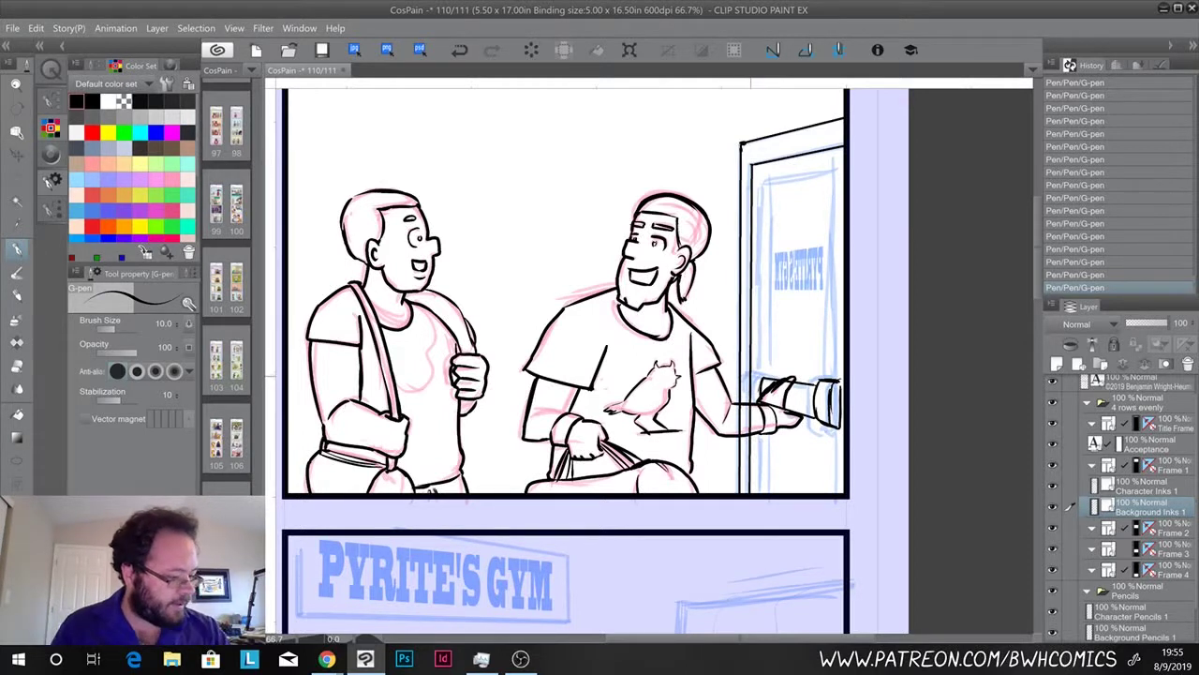
mouse_move(774, 369)
left_mouse_down()
mouse_move(751, 376)
mouse_move(750, 396)
left_mouse_up()
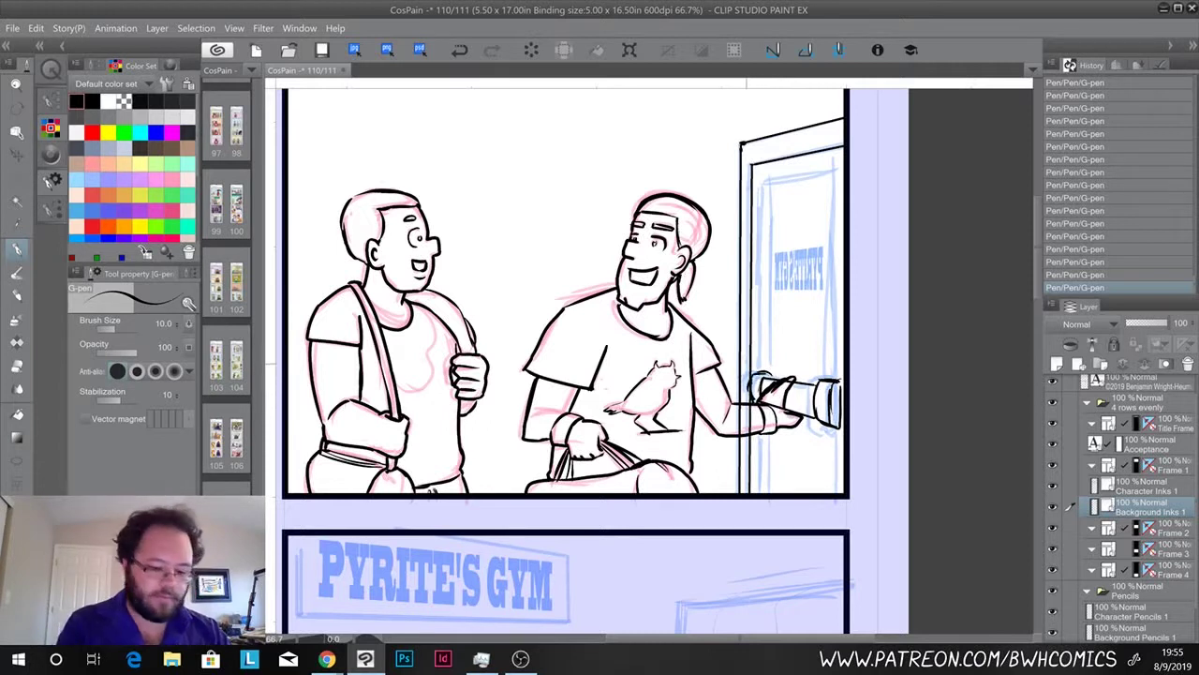
key("e")
mouse_move(752, 387)
left_mouse_down()
mouse_move(751, 398)
mouse_move(765, 373)
left_mouse_up()
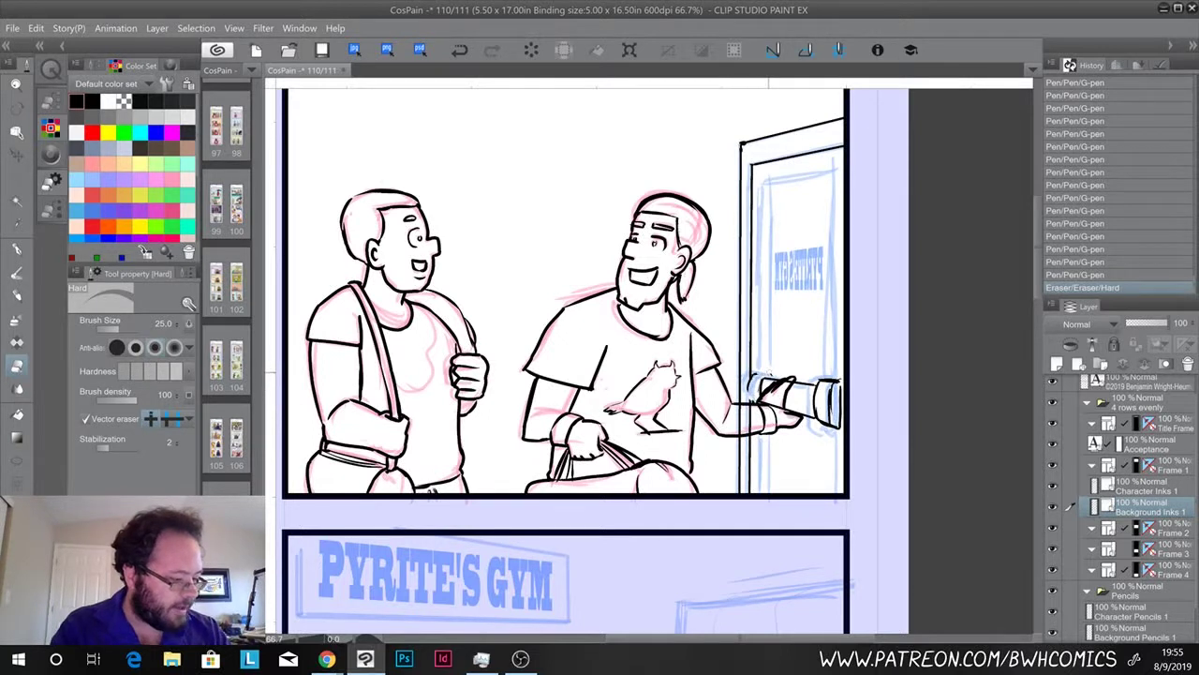
key("p")
mouse_move(750, 382)
left_mouse_down()
mouse_move(754, 401)
mouse_move(774, 381)
mouse_move(813, 390)
left_mouse_up()
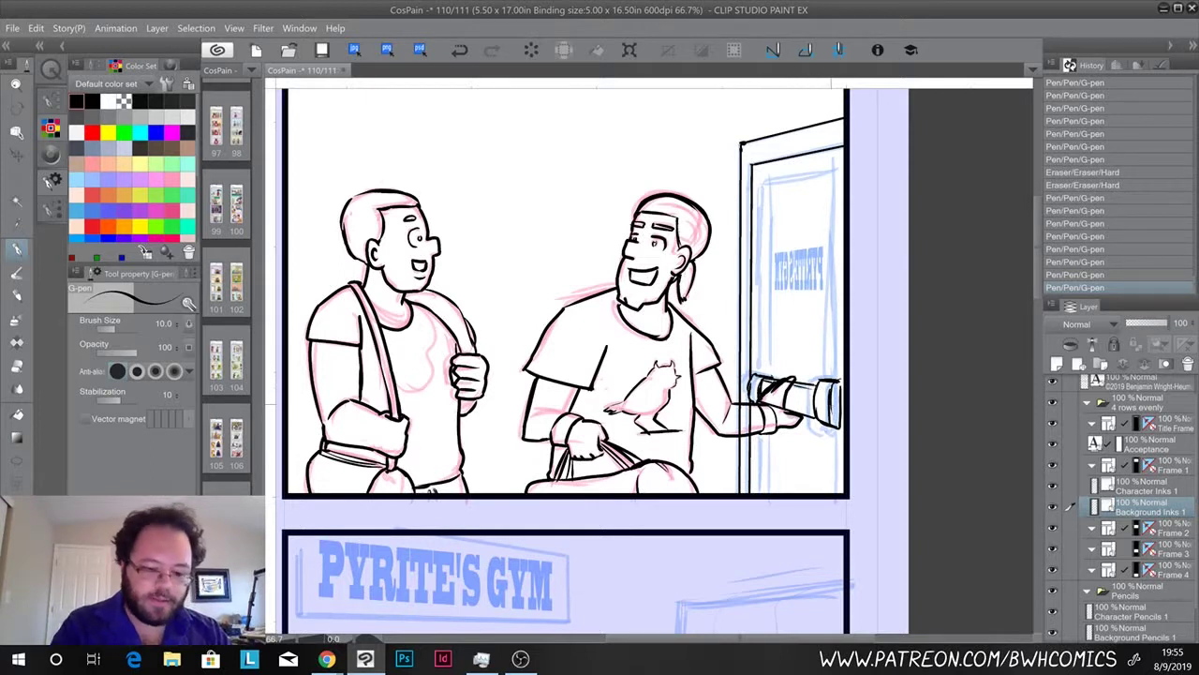
key("e")
mouse_move(832, 403)
left_mouse_down()
mouse_move(832, 389)
mouse_move(832, 422)
left_mouse_up()
Ink the door window's outer vertical edge with straight G-pen lines above and below the push bar, then its remaining edges
key("p")
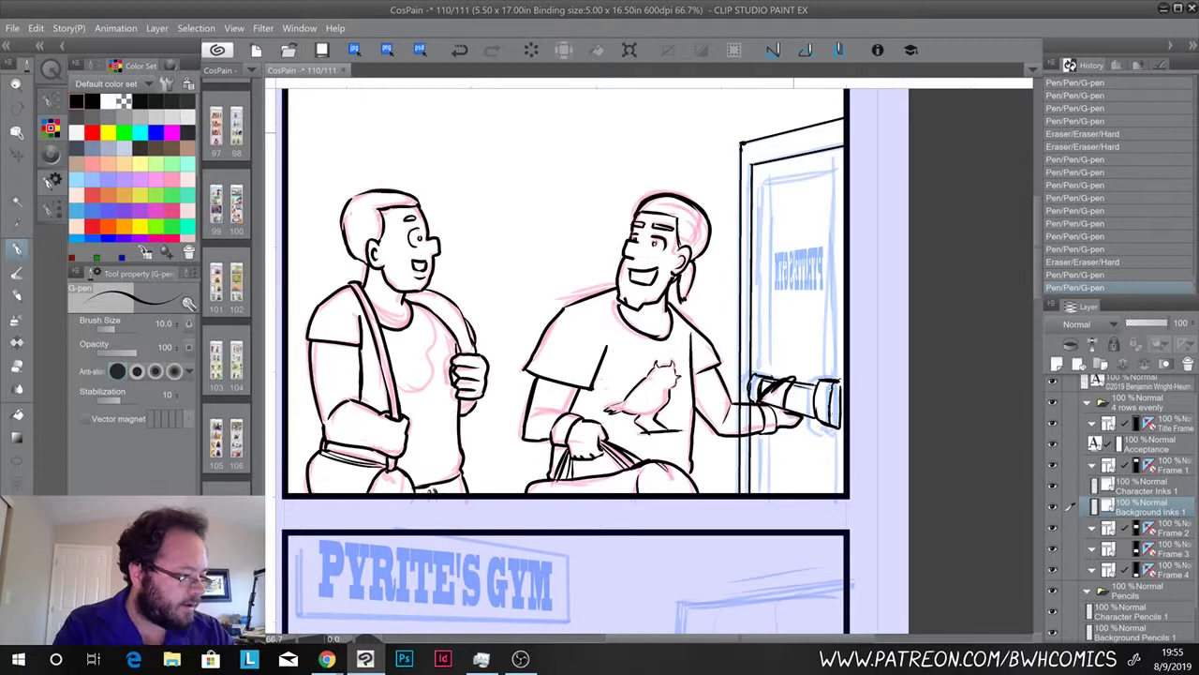
left_click(836, 168)
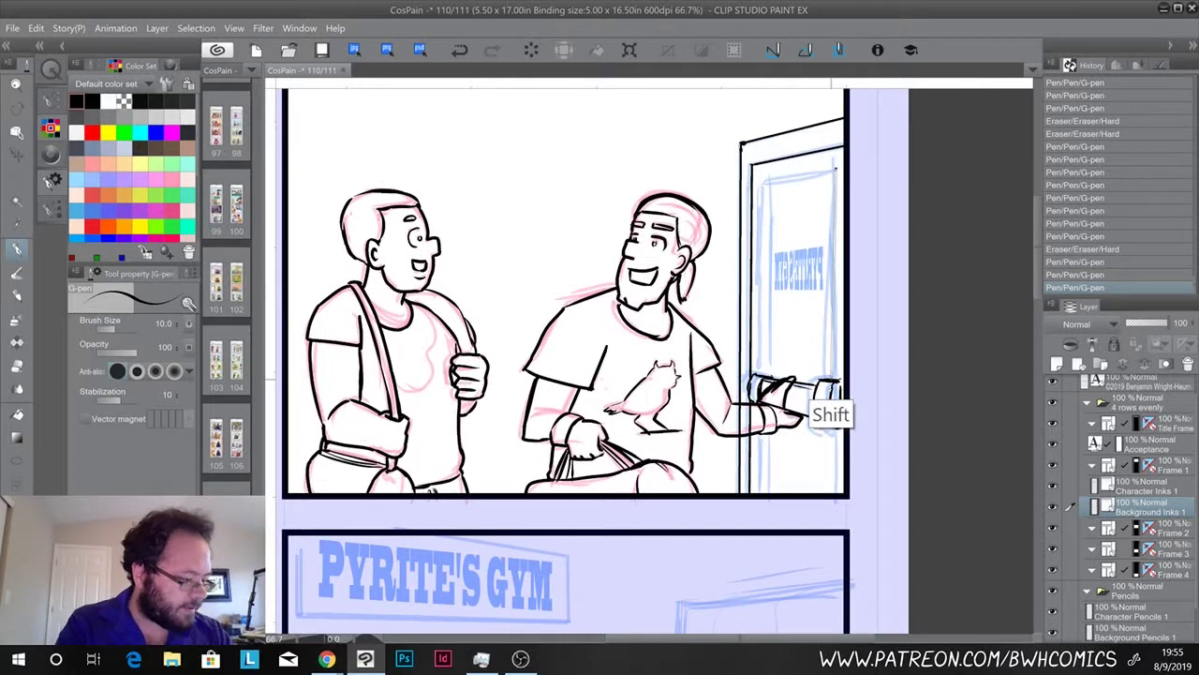
left_click(833, 381, "shift")
key("ctrl+z")
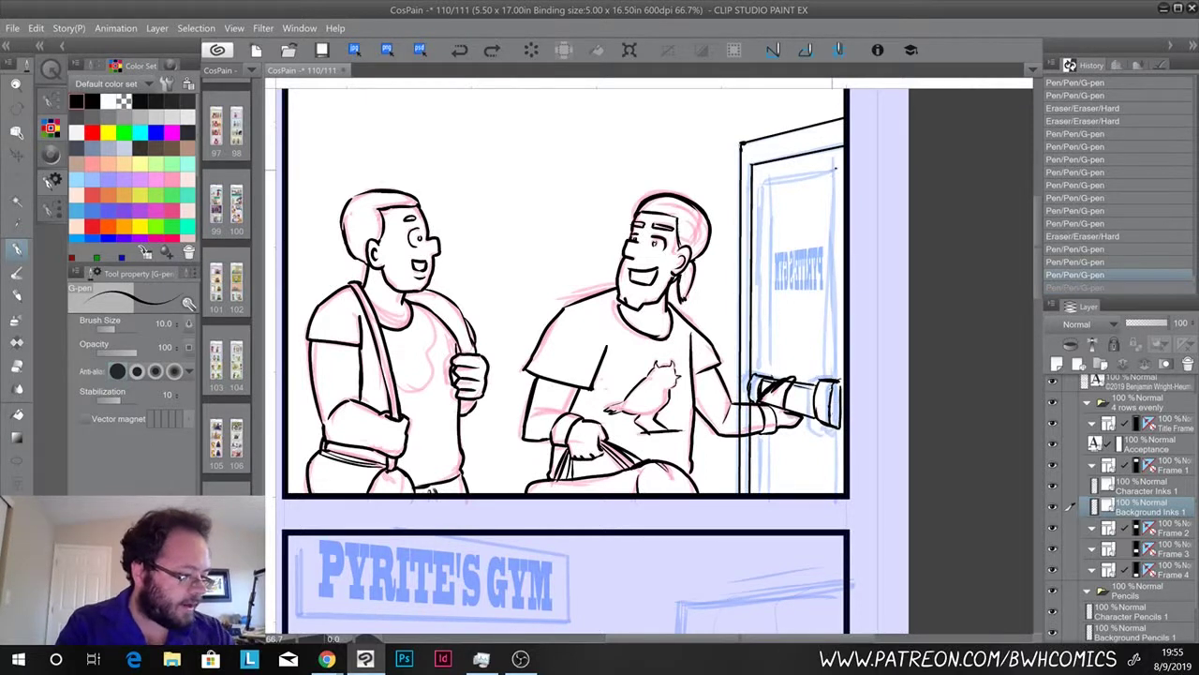
left_click(832, 170)
left_click(832, 379, "shift")
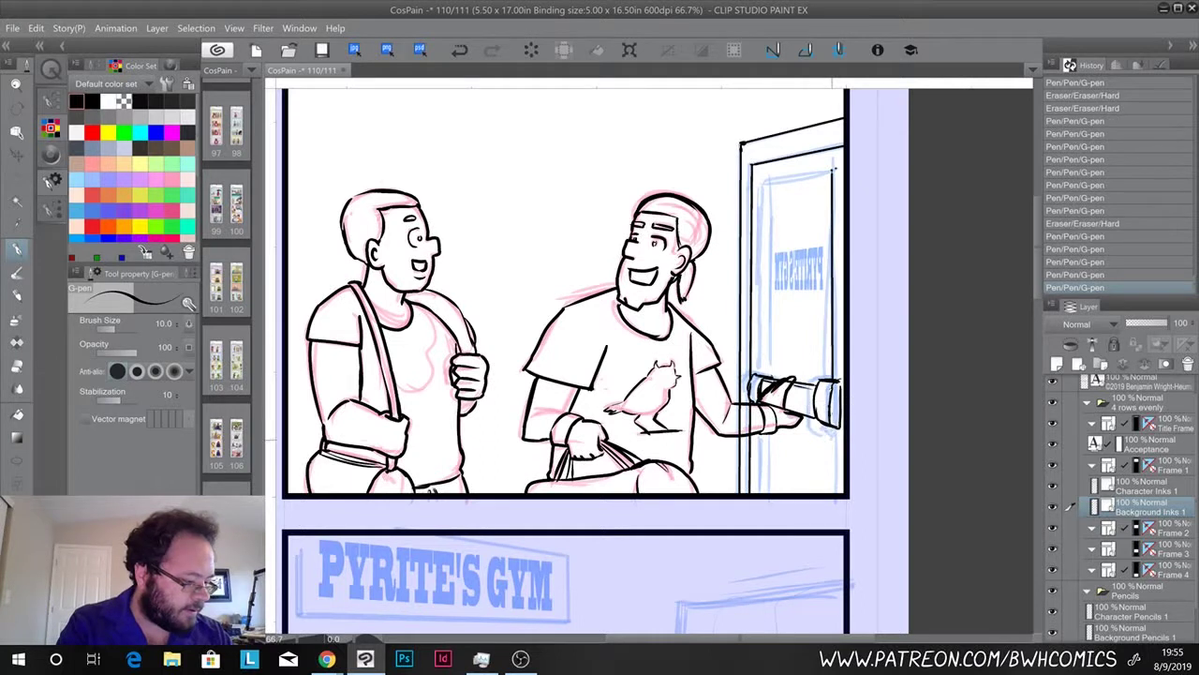
left_click(832, 429)
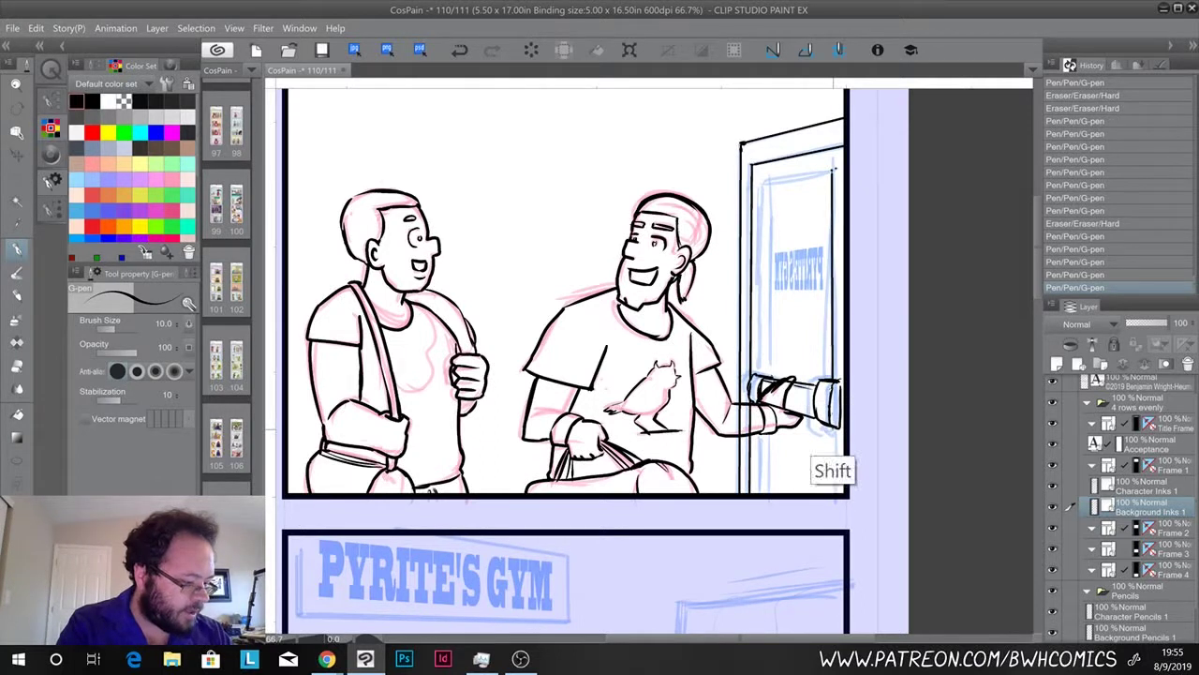
left_click(833, 490, "shift")
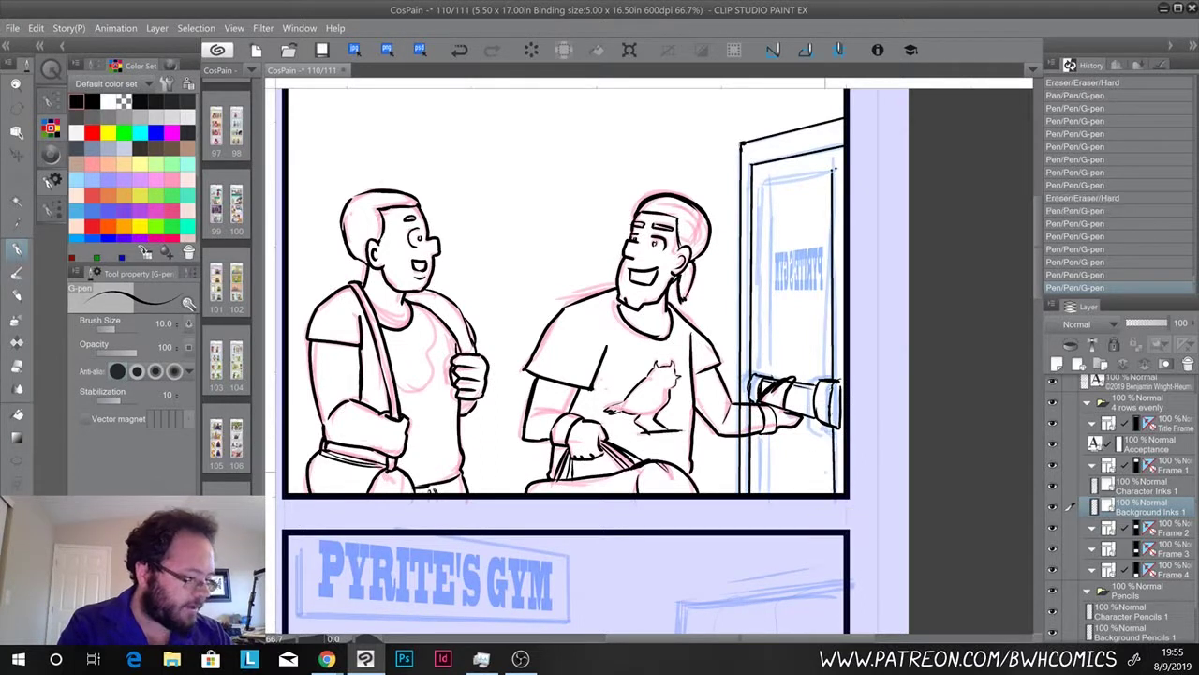
left_click(832, 500, "shift")
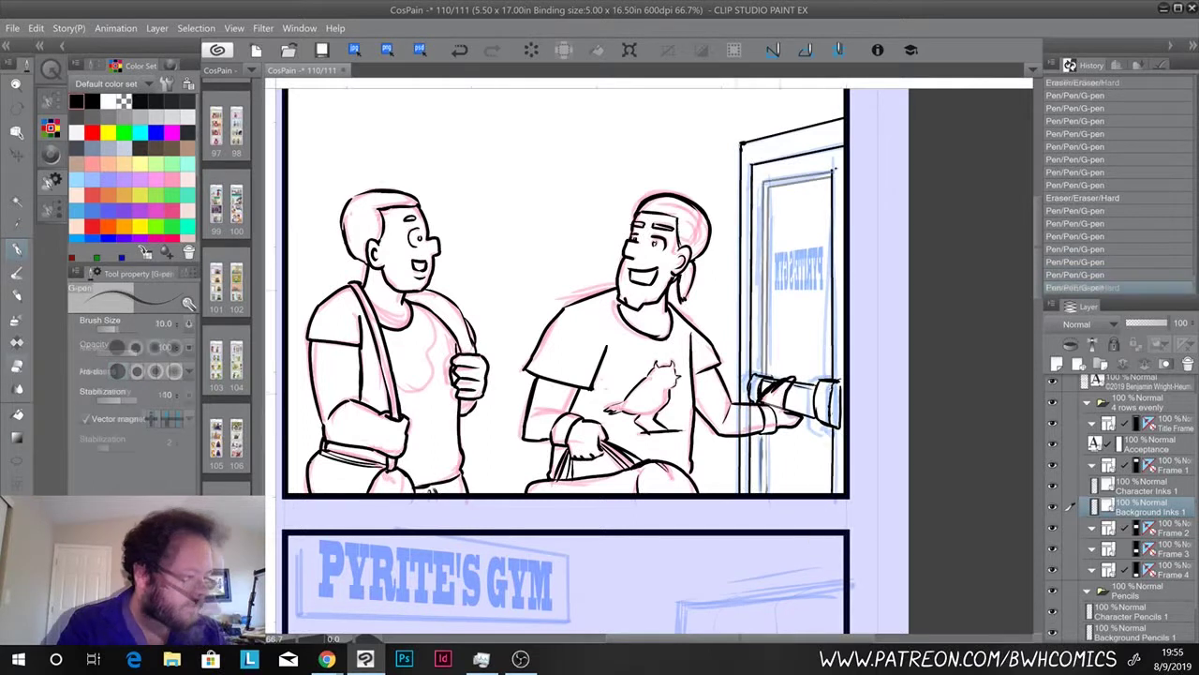
Erase the door and window line segments that cross the push bar and its end brackets with the Hard vector eraser
key("e")
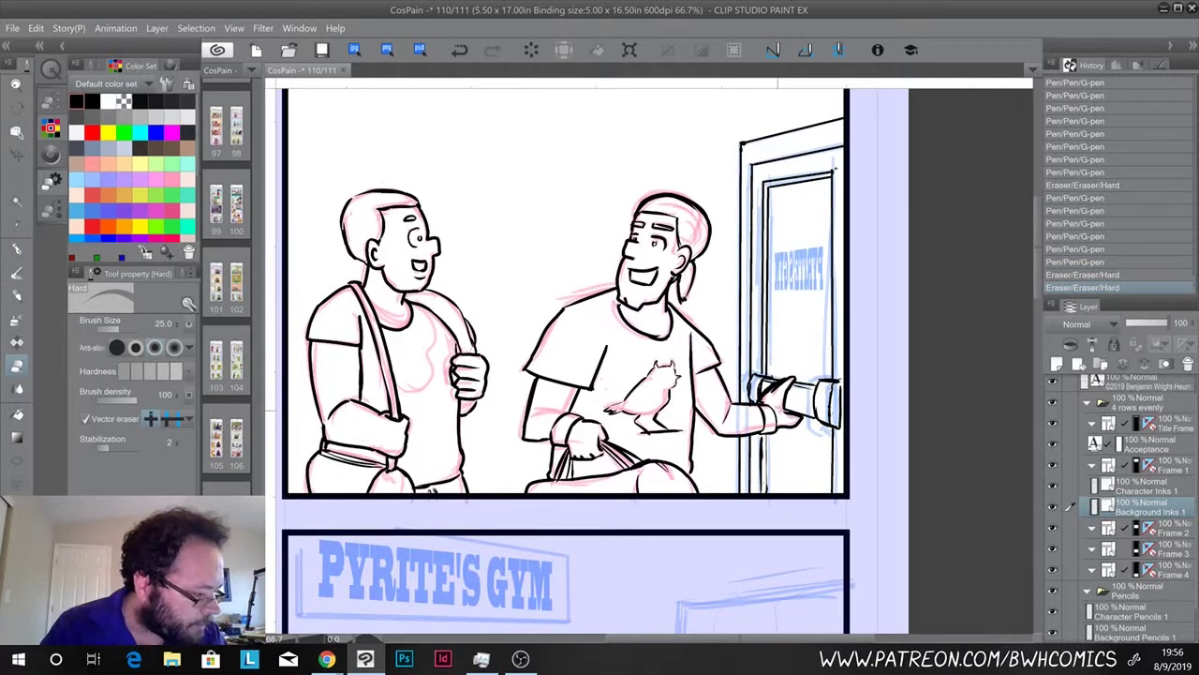
left_click_drag(758, 410, 753, 387)
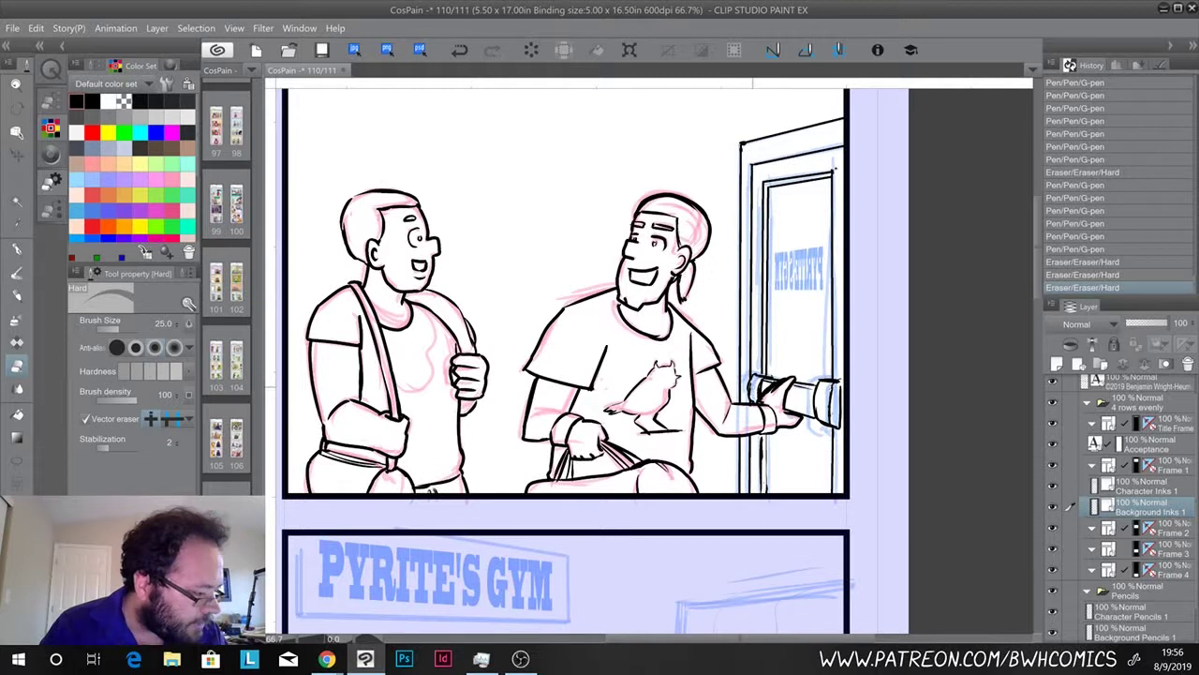
left_click(753, 83)
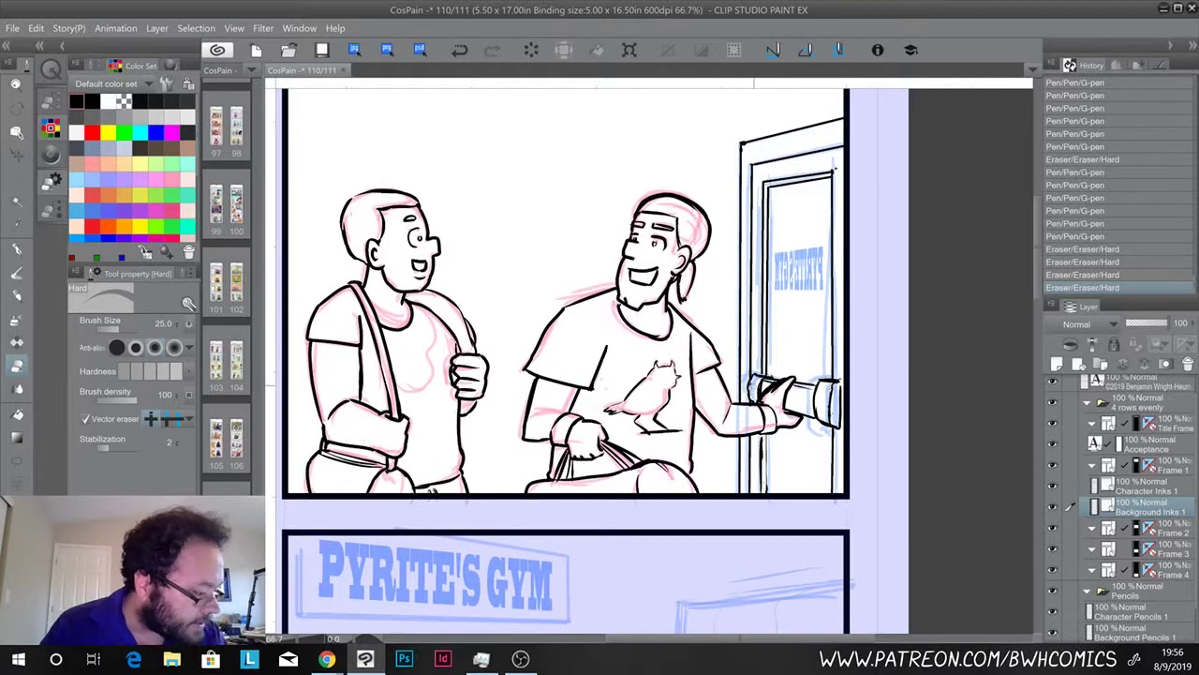
left_click_drag(753, 397, 754, 385)
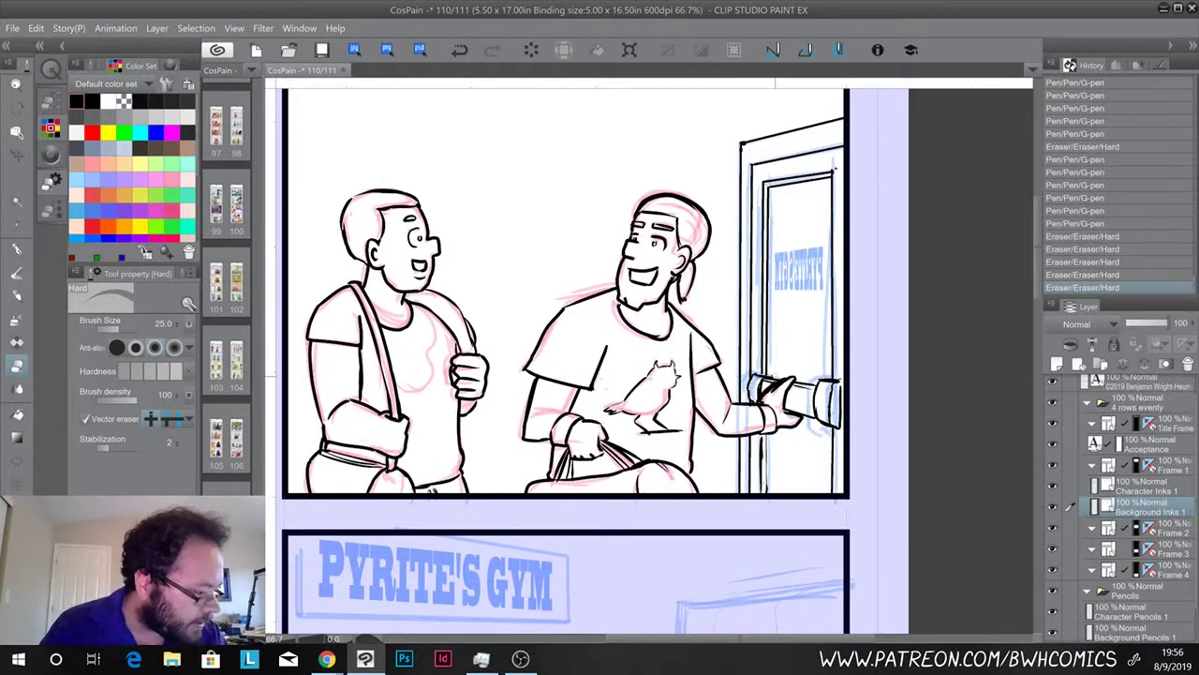
left_click(772, 84)
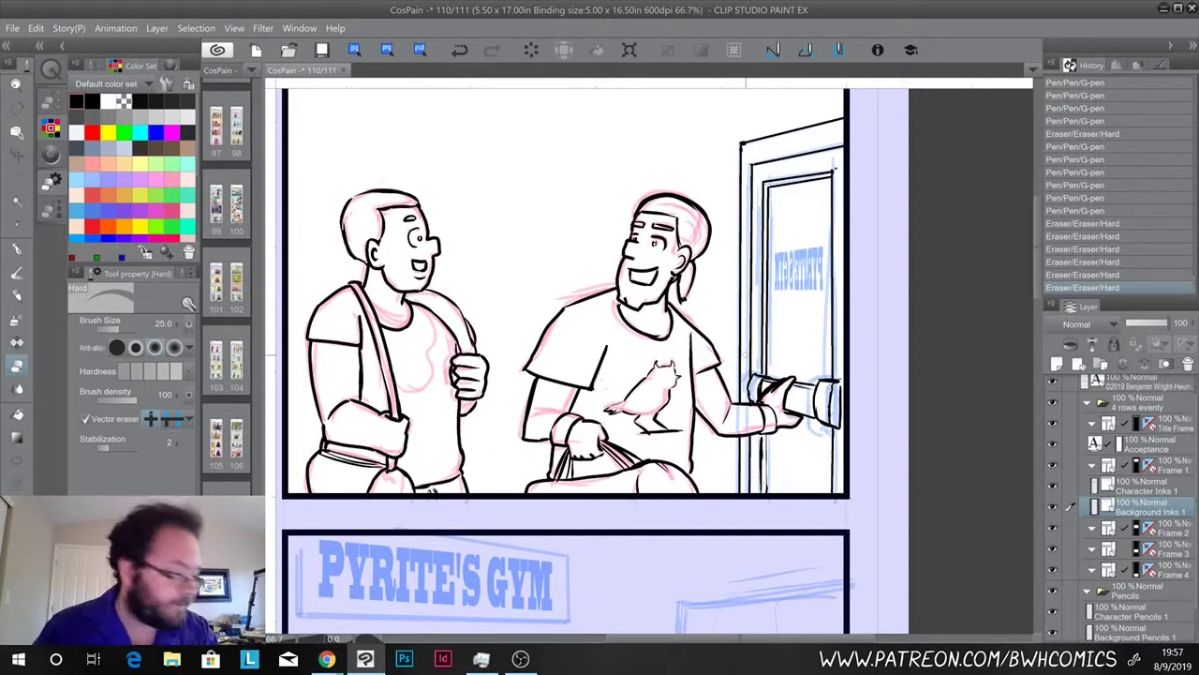
left_click(845, 379)
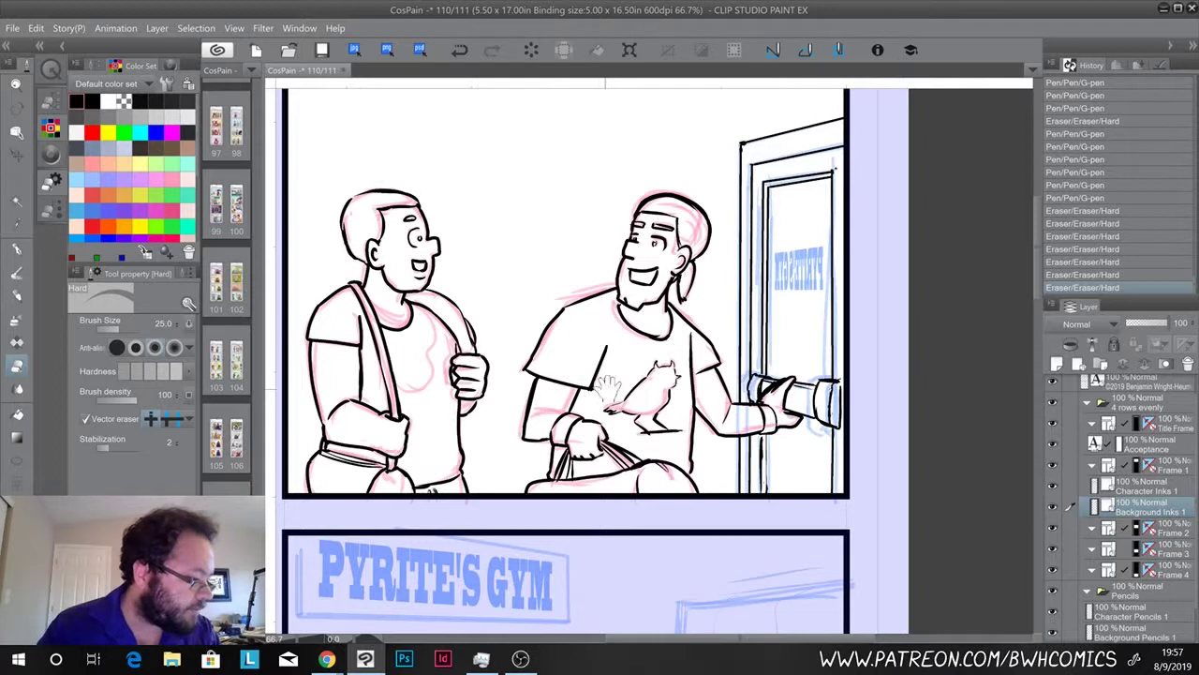
Erase the stray ink dot beside the door window's upper corner and check the whole inked first panel
scroll(599, 403, "up", 2)
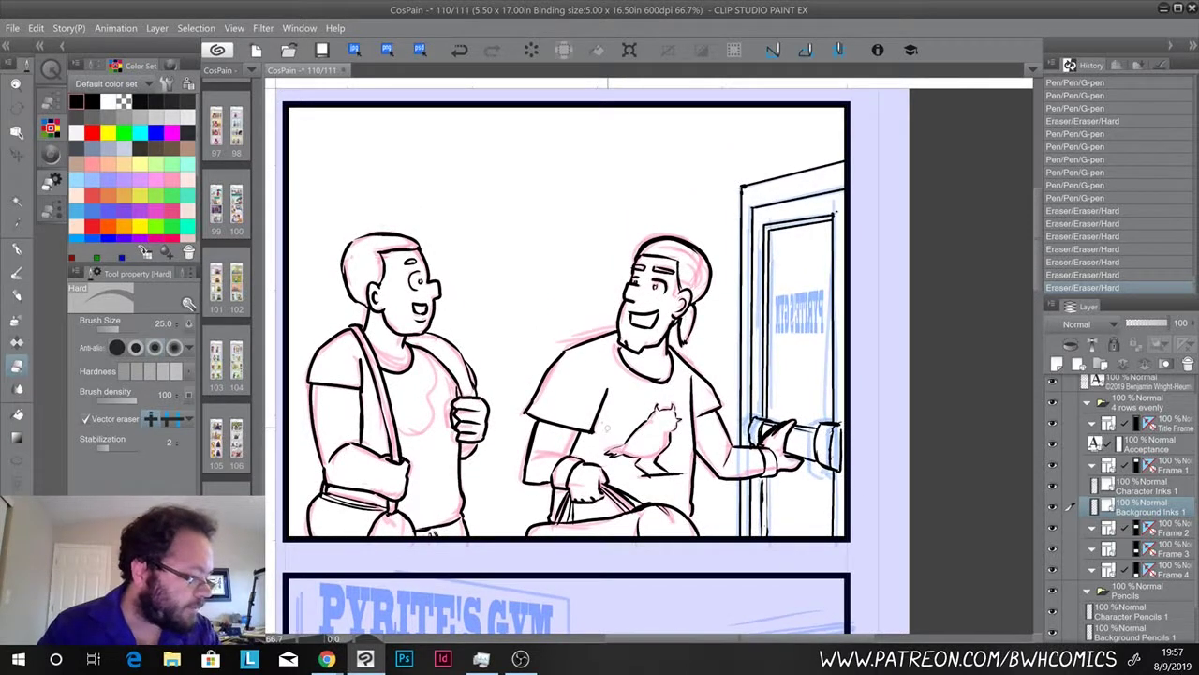
left_click(837, 209)
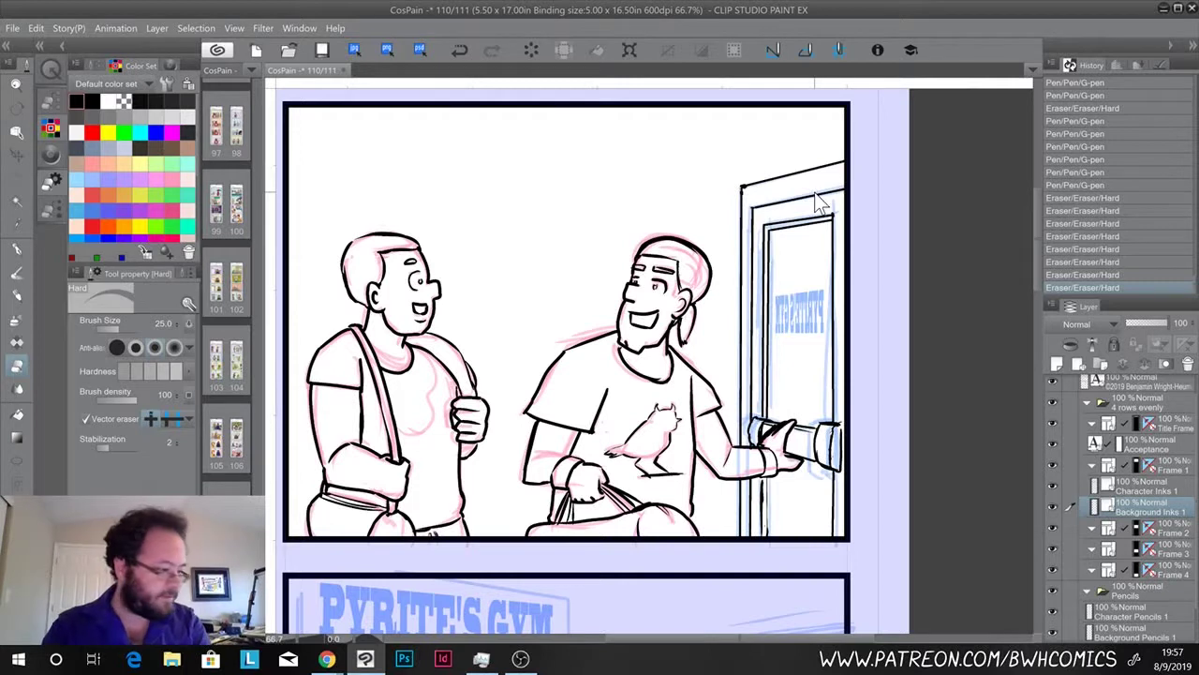
scroll(815, 193, "down", 2)
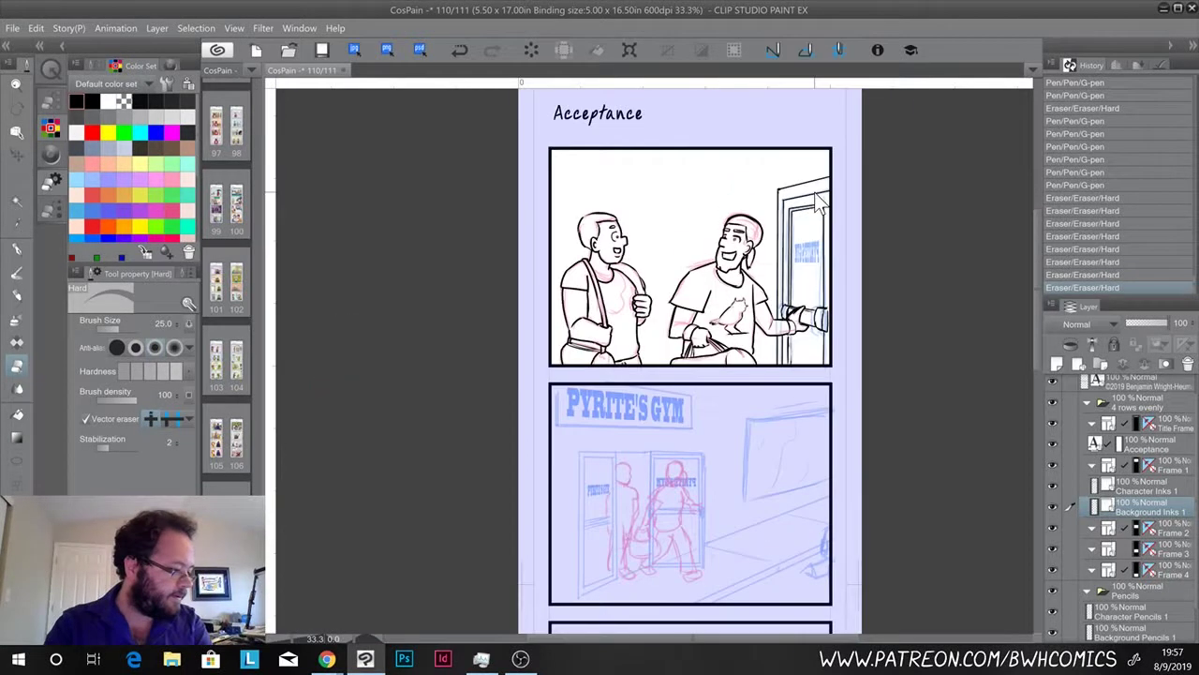
scroll(815, 192, "up", 1)
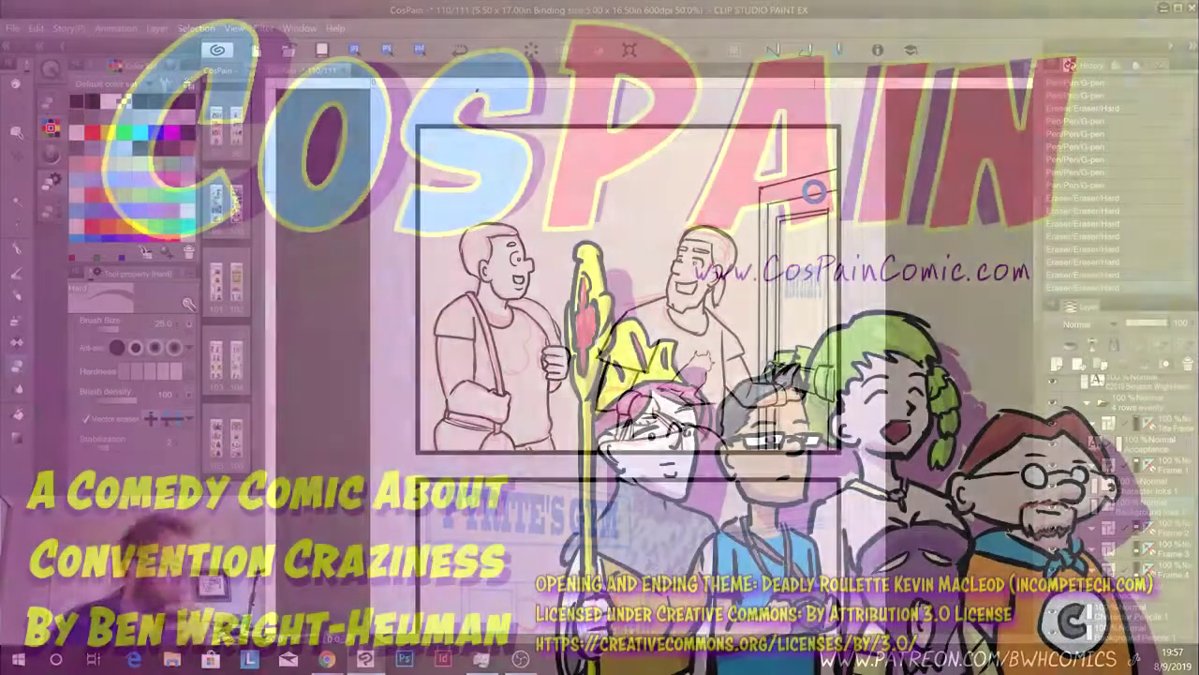